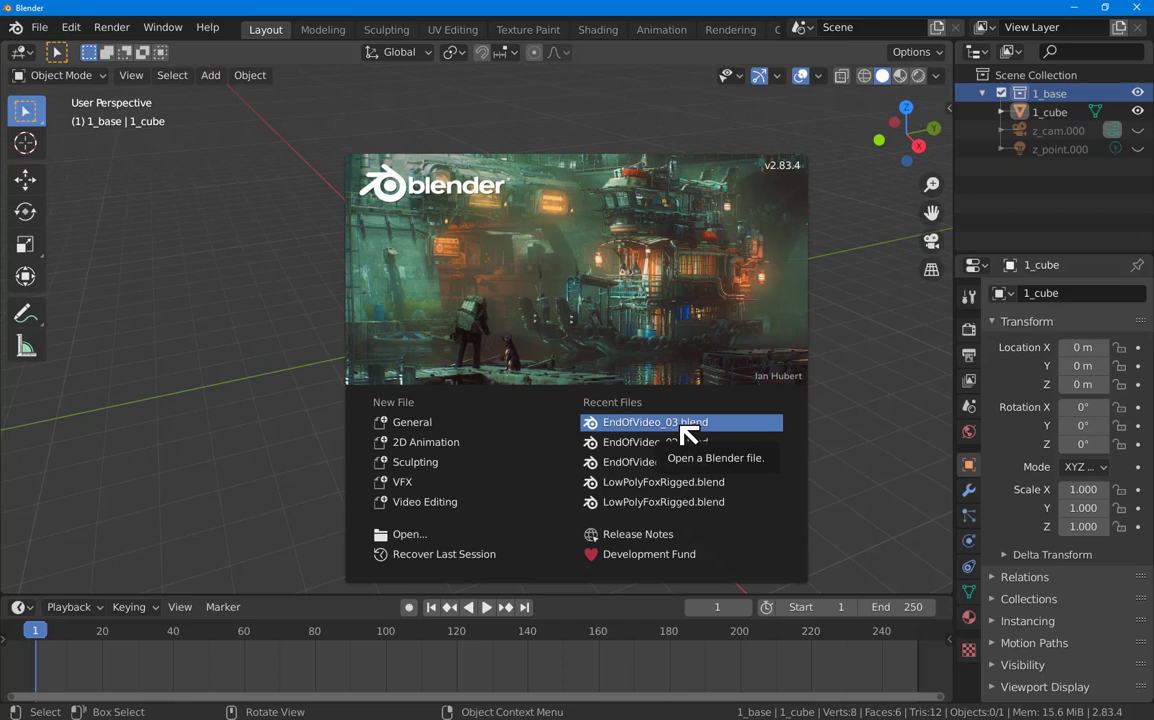
Step: Open EndOfVideo_03.blend from the splash screen's Recent Files list
left_click(688, 422)
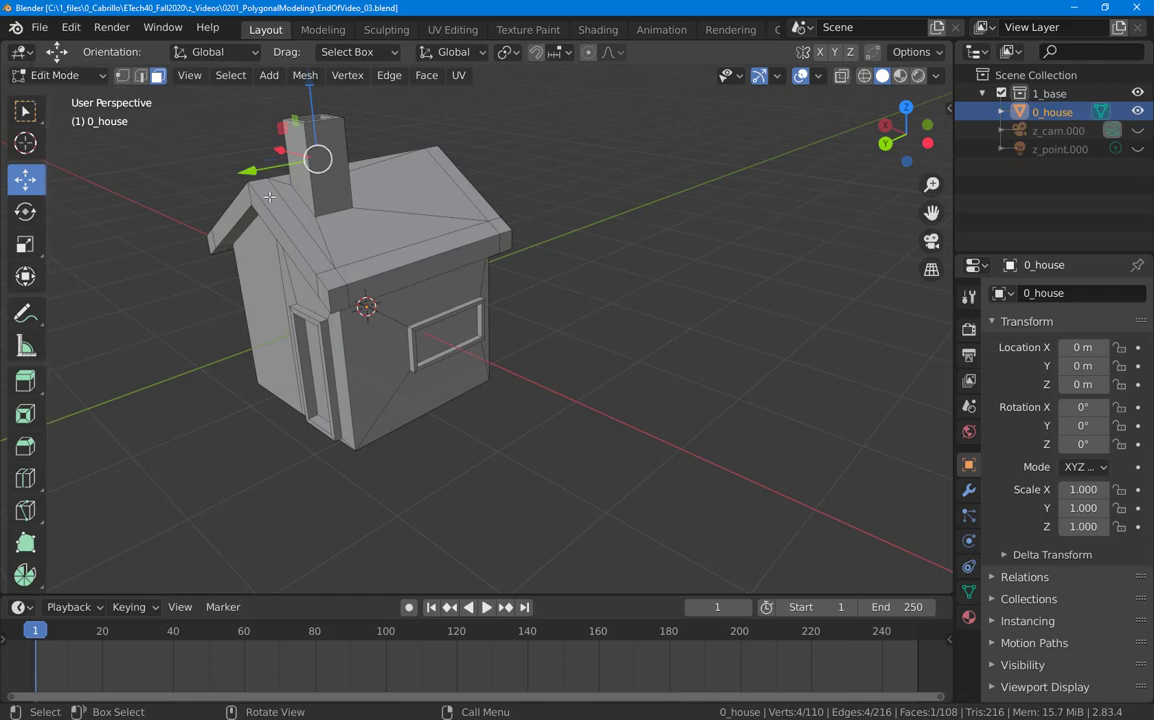
Step: Zoom the view and switch the 0_house model from Edit Mode back to Object Mode
scroll(240, 158, "down", 1)
scroll(244, 122, "up", 3)
scroll(244, 122, "down", 2)
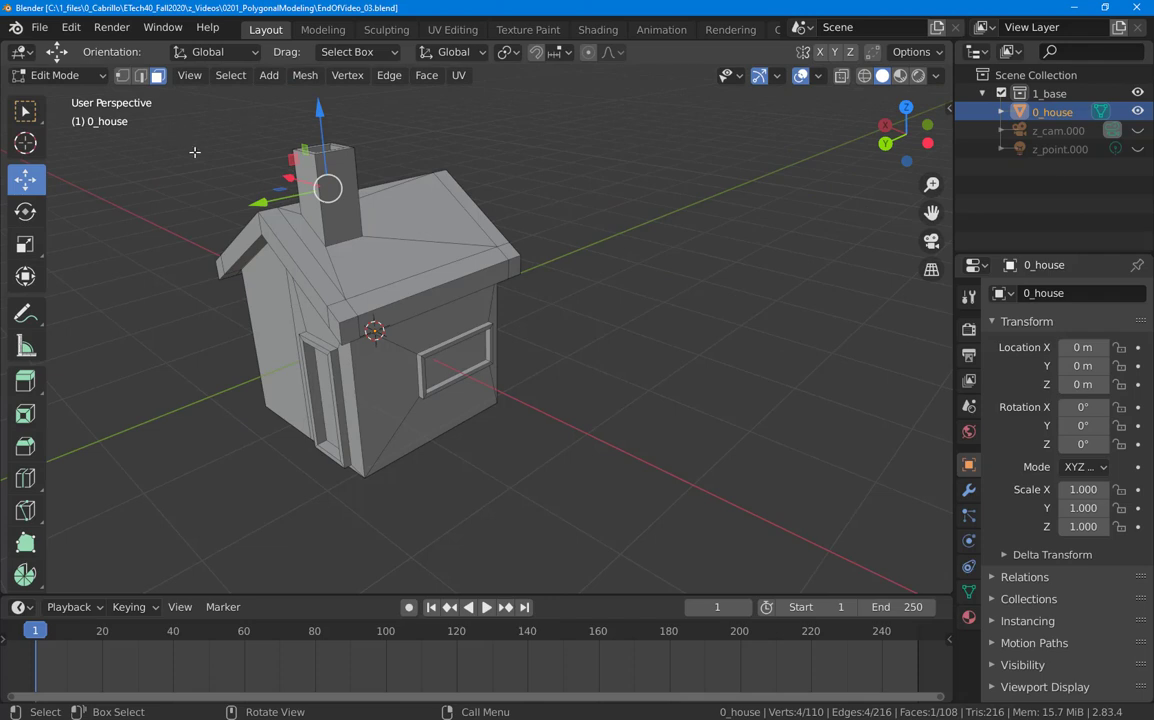
key("Tab")
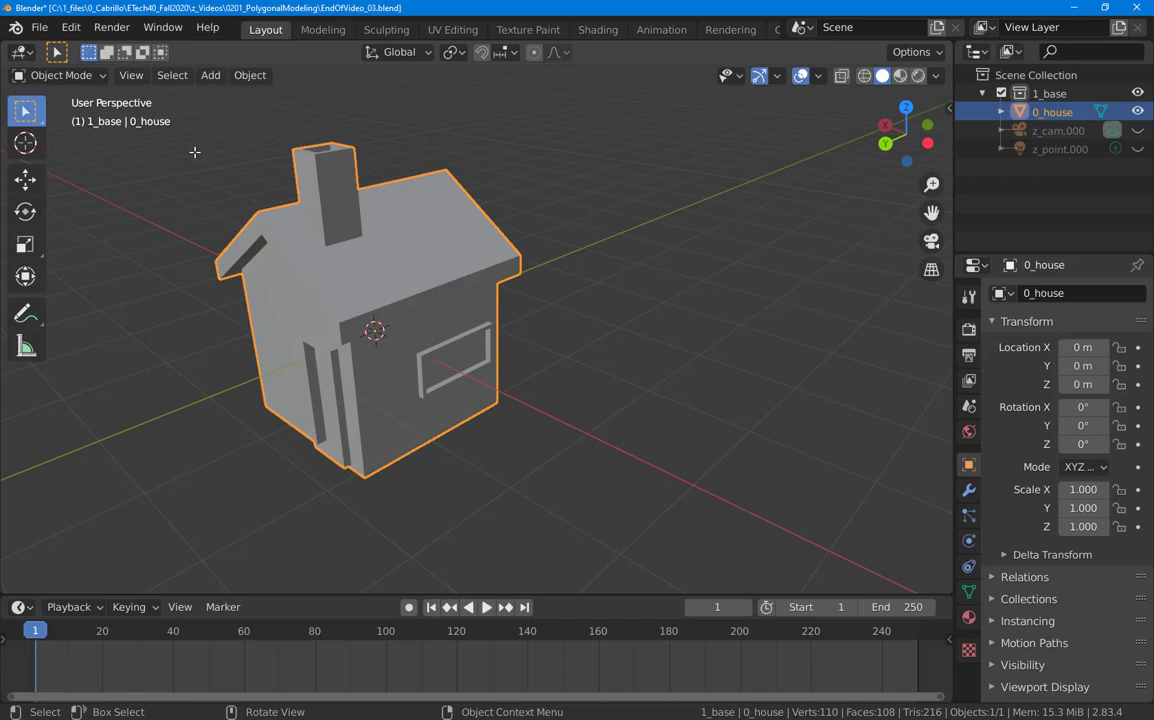
key("Tab")
key("Tab")
key("Tab")
key("Tab")
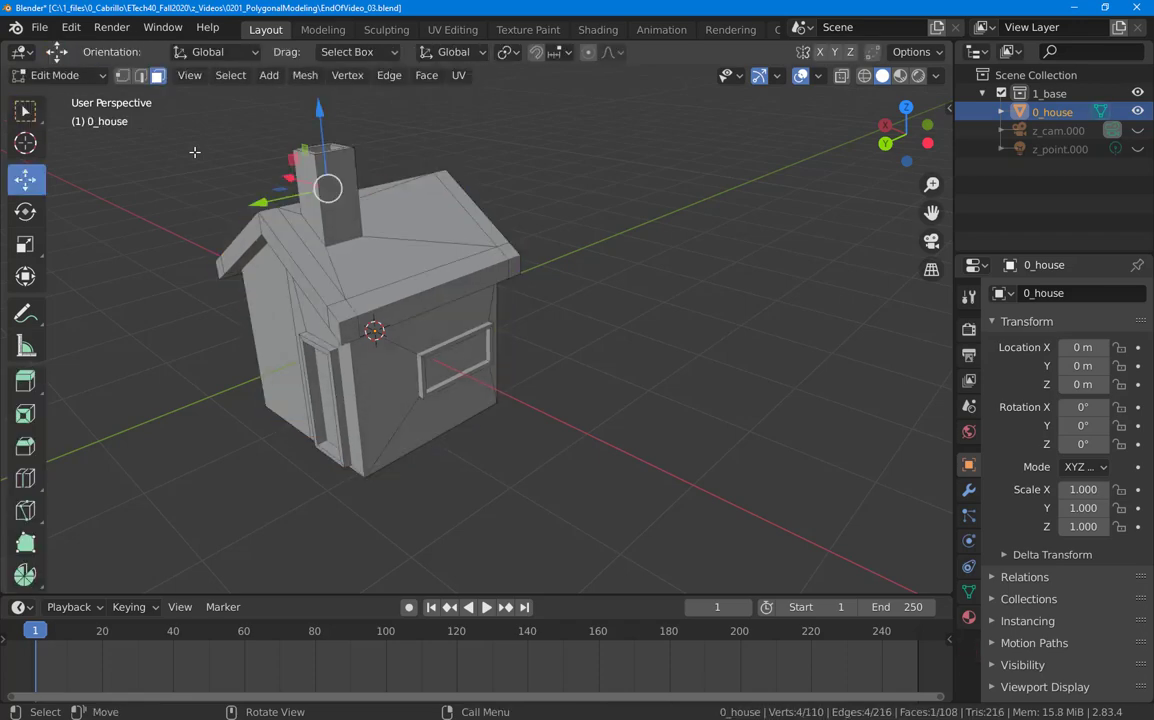
key("Tab")
key("Tab")
key("Tab")
key("Tab")
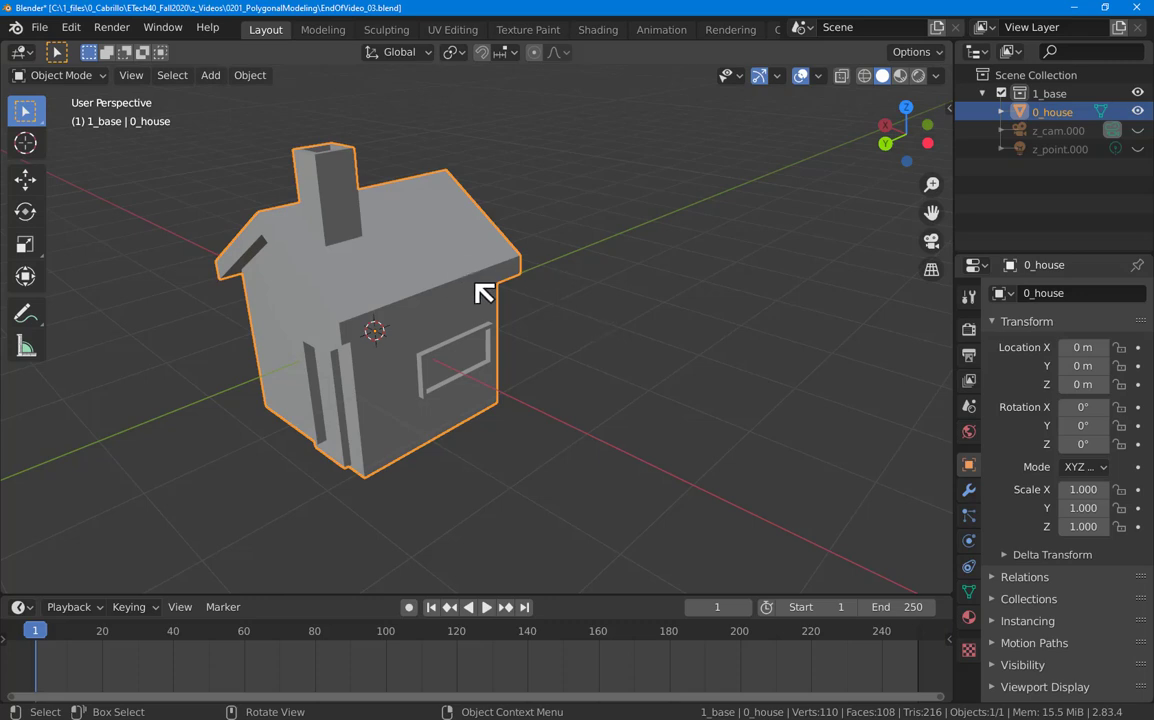
Step: Show the house's Material Properties and widen the Properties editor
left_click(969, 618)
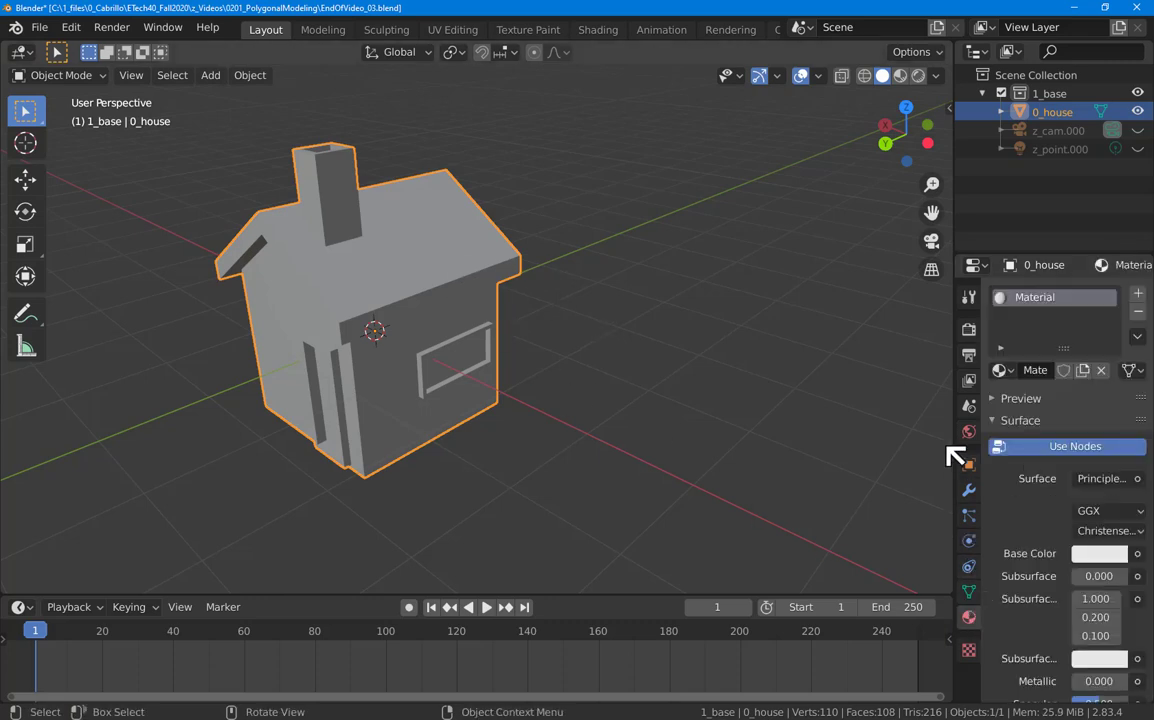
left_click_drag(958, 370, 846, 367)
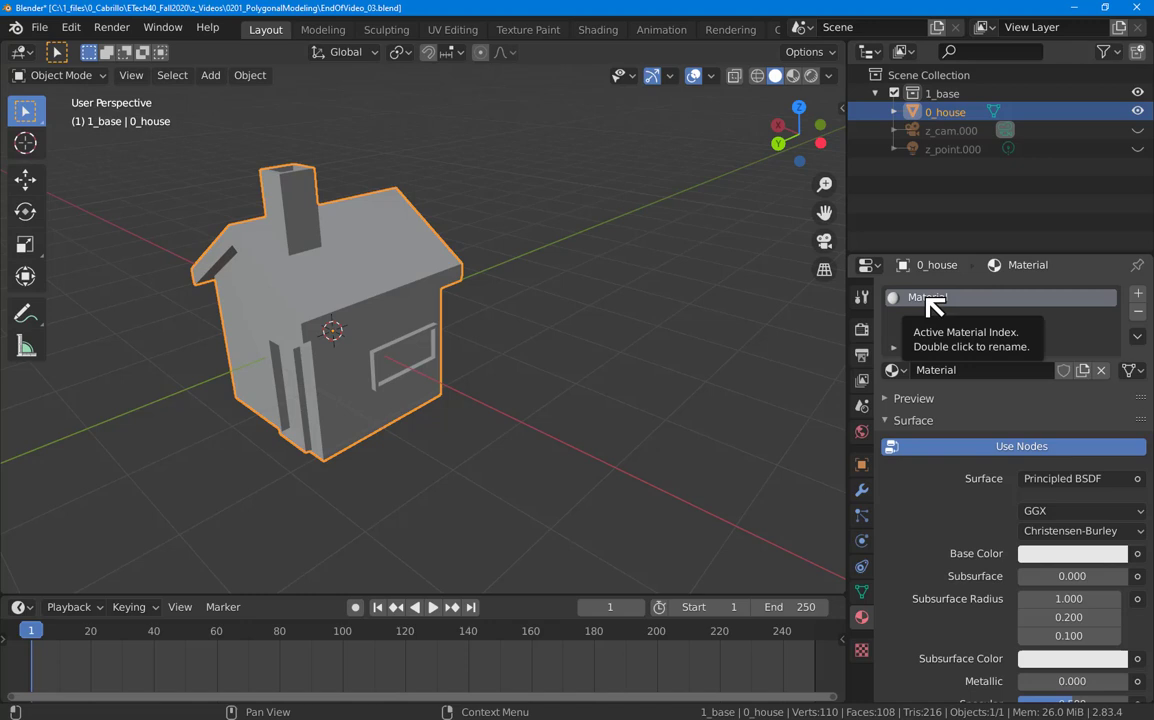
Step: Rename the house's Principled BSDF material from Material to 'adasd'
left_click(940, 370)
type("dsdf")
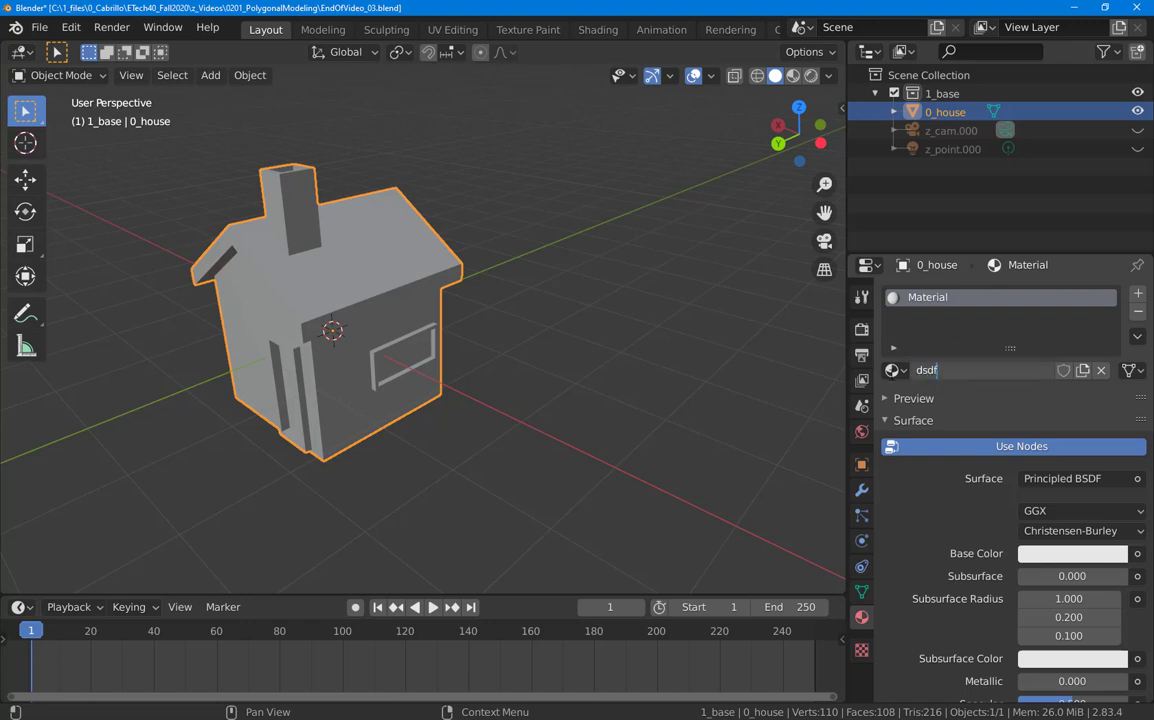
key("Return")
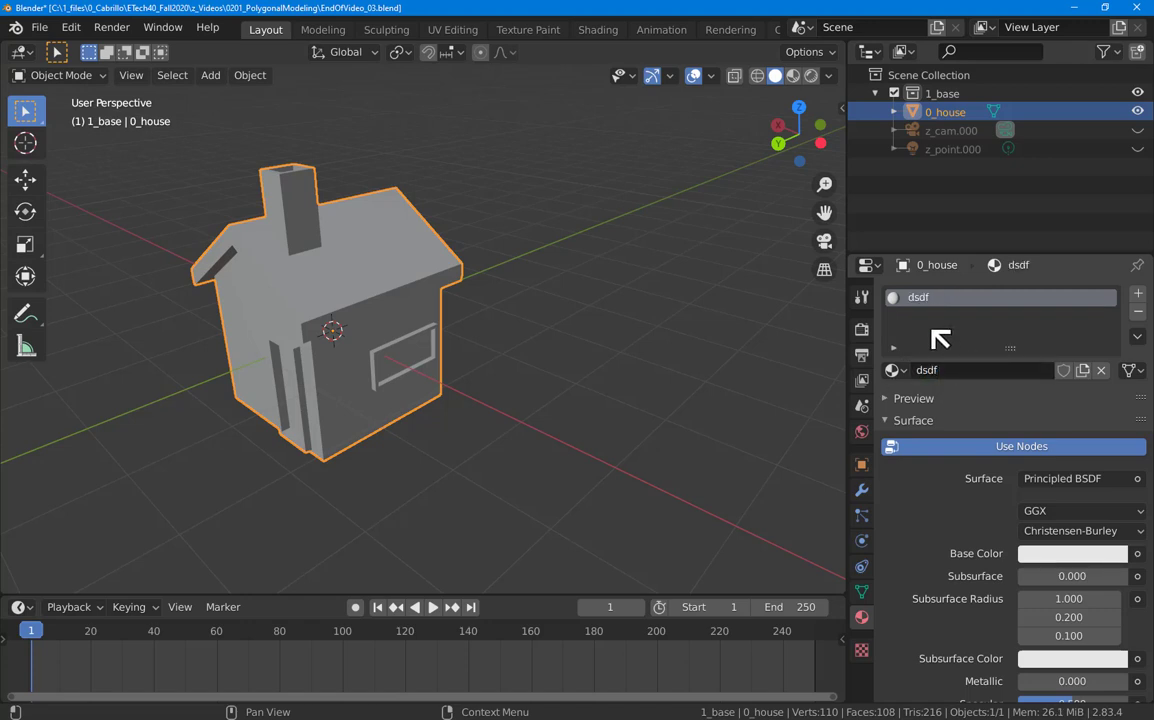
double_click(957, 297)
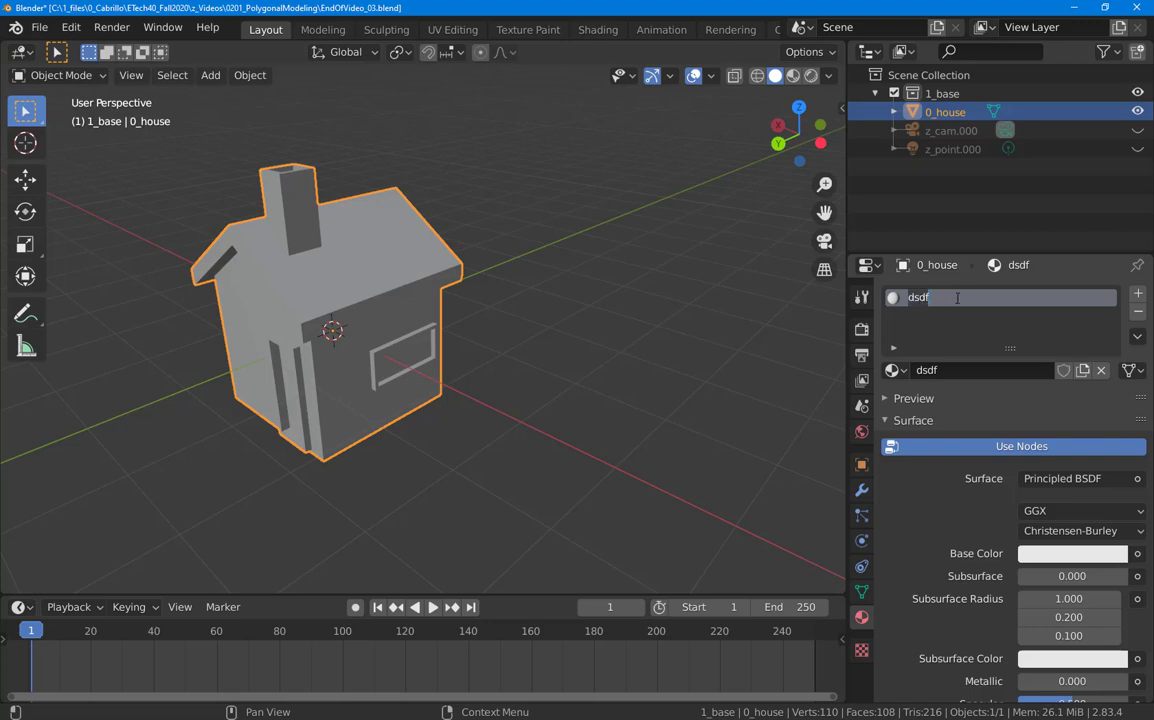
type("adasd")
key("Return")
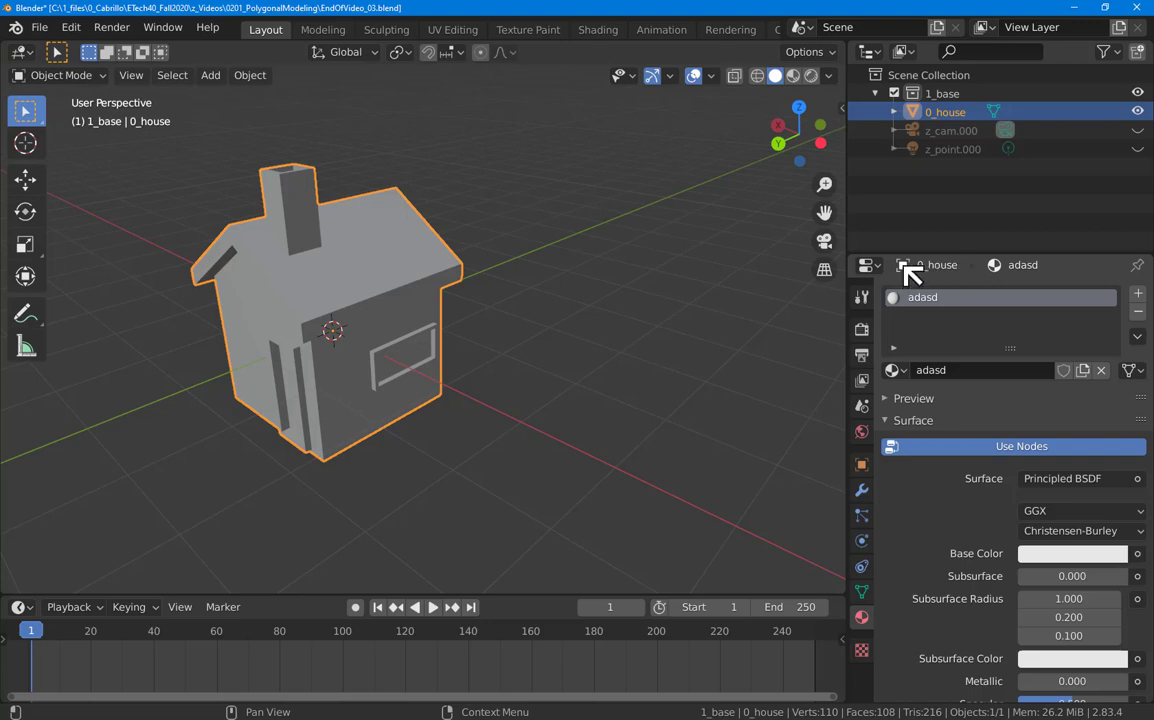
Step: Reuse the object name 0_house as the material's name
left_click_drag(908, 270, 930, 370)
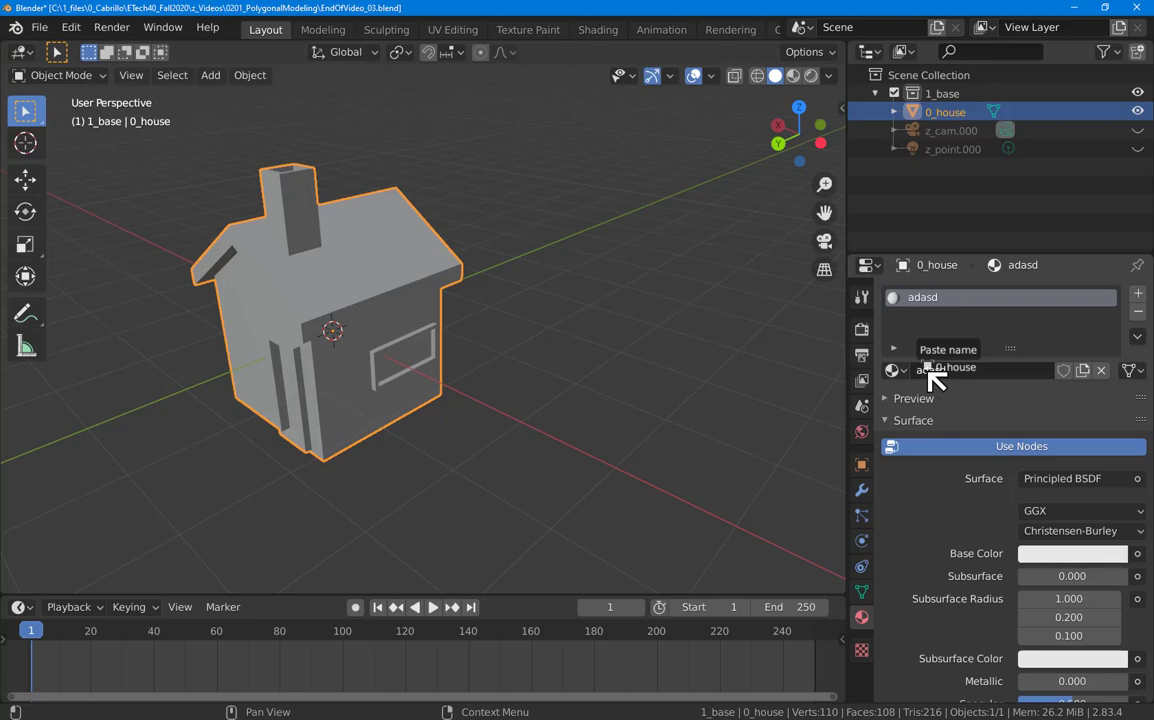
left_click_drag(930, 370, 928, 373)
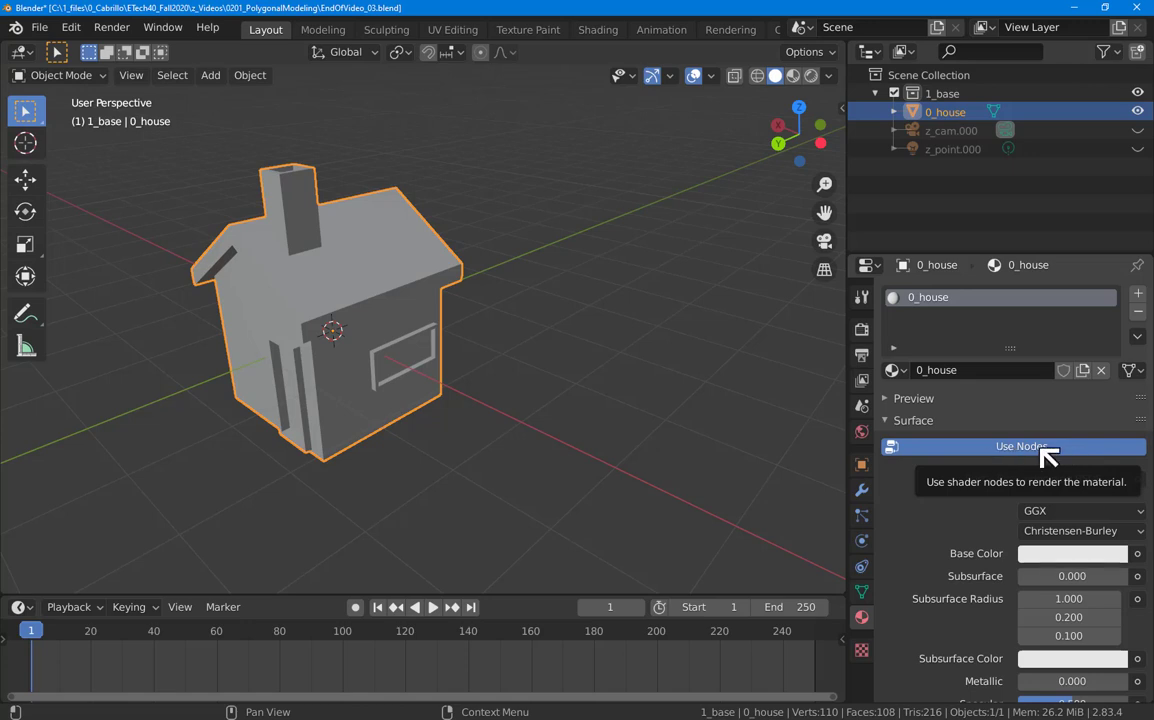
Step: Turn off Use Nodes on the 0_house material and bring up its Base Color picker
left_click(975, 449)
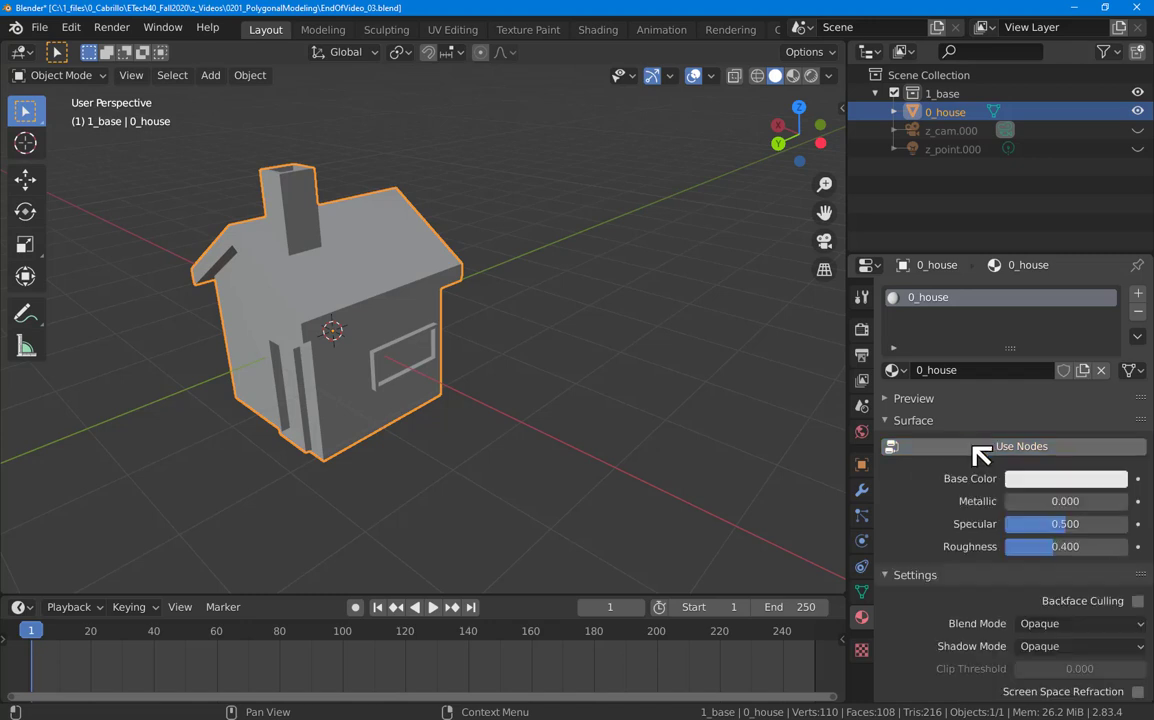
left_click(1040, 487)
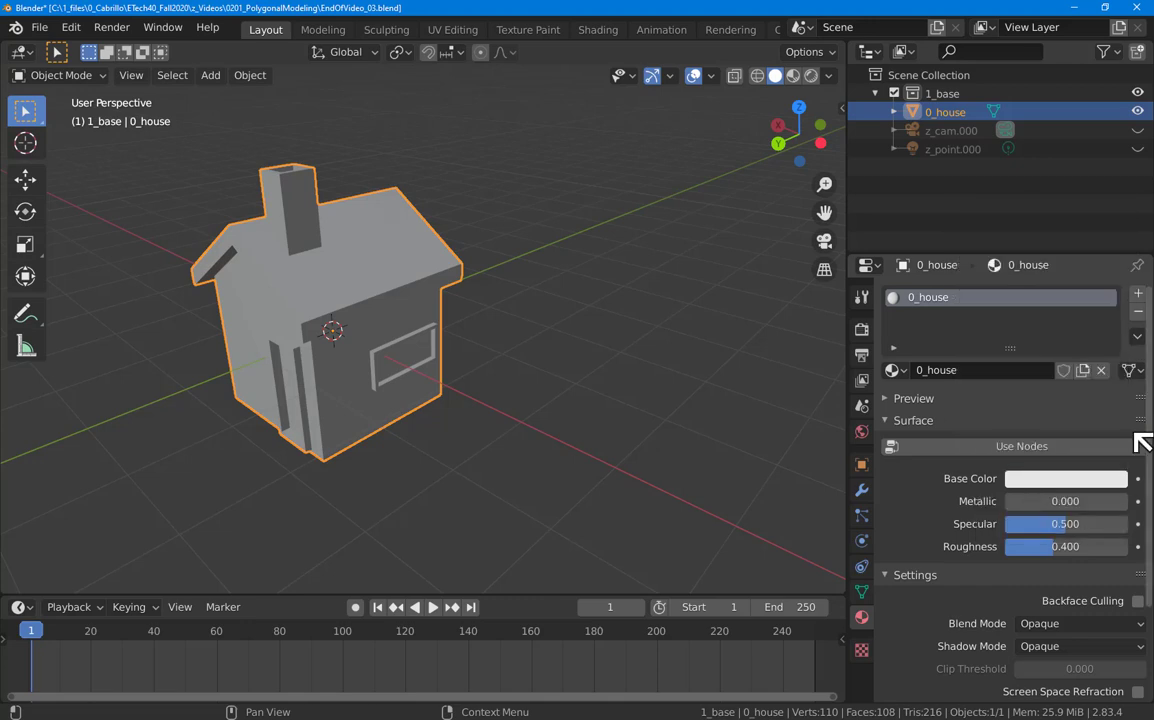
left_click(1076, 486)
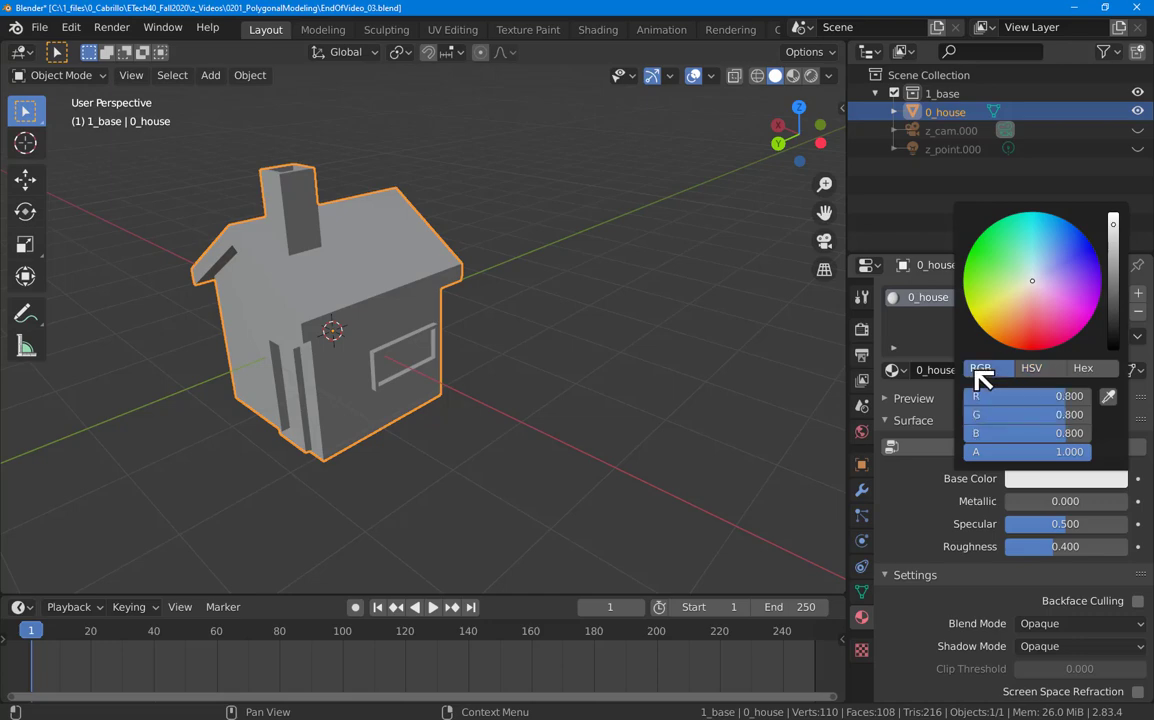
left_click(981, 372)
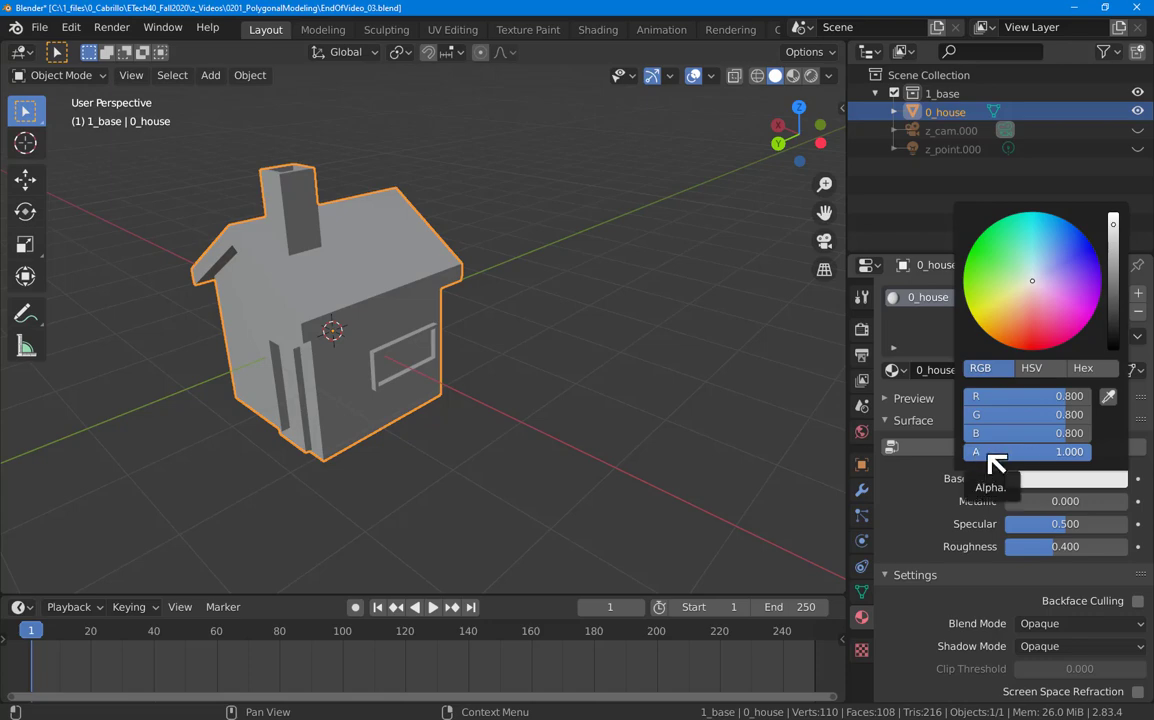
left_click(1030, 372)
left_click(984, 369)
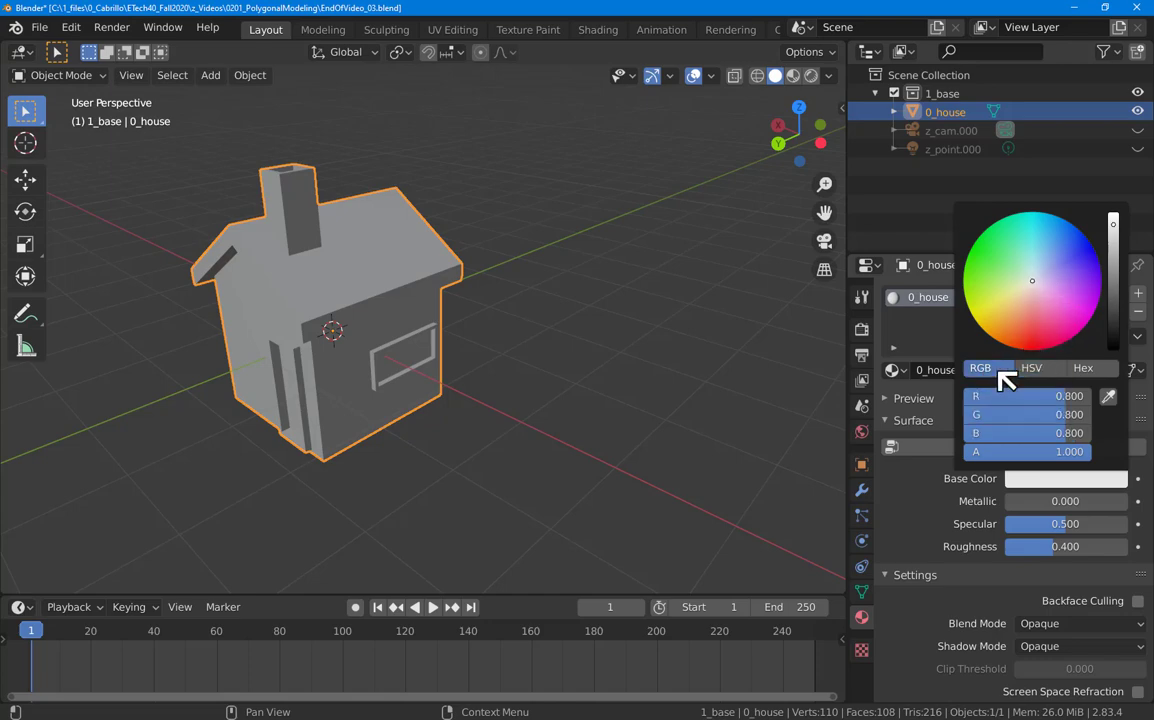
left_click(1038, 372)
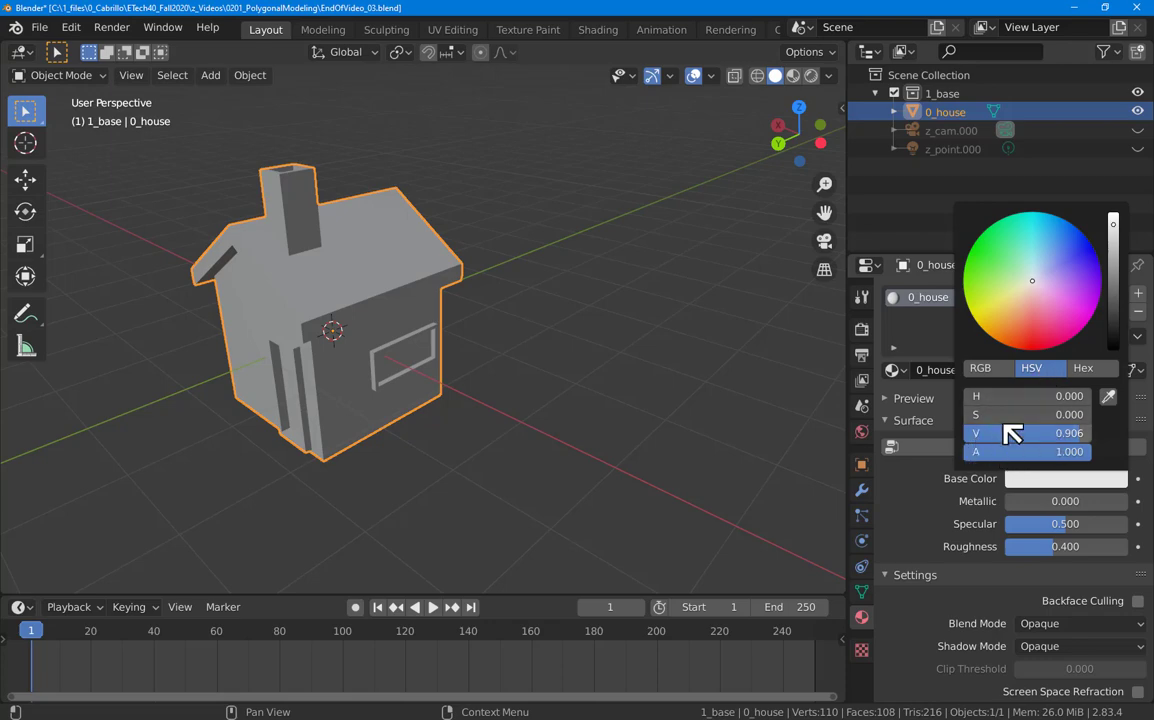
left_click(1083, 370)
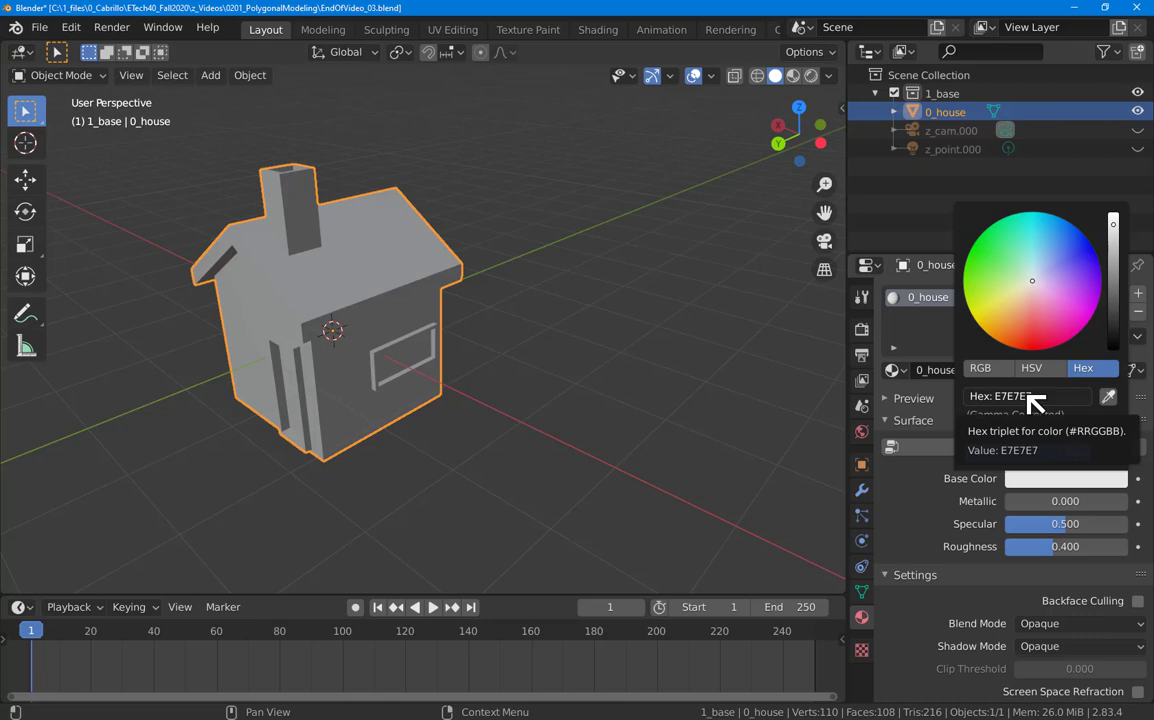
left_click(997, 370)
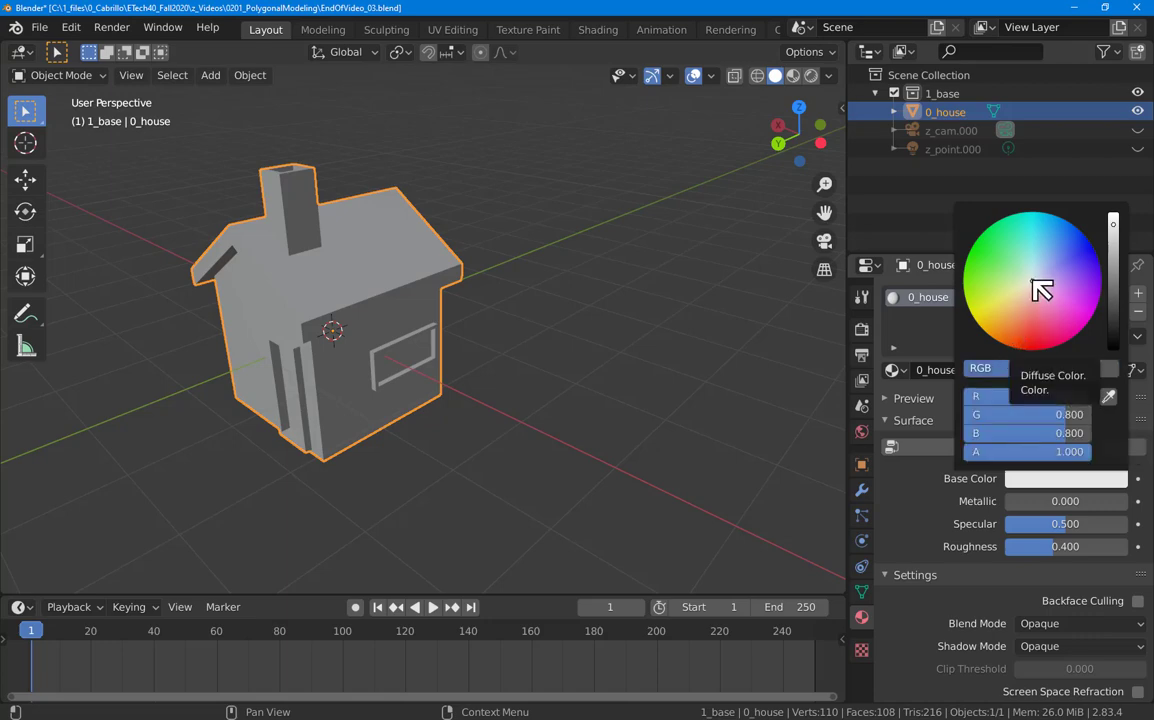
Step: Set the 0_house material's Base Color to brown, RGB 0.496, 0.280, 0.030
mouse_move(1036, 283)
left_mouse_down()
mouse_move(1030, 333)
mouse_move(1031, 292)
mouse_move(978, 266)
mouse_move(1031, 280)
mouse_move(1075, 250)
mouse_move(1040, 272)
mouse_move(1077, 316)
mouse_move(1015, 278)
mouse_move(1040, 335)
mouse_move(1038, 284)
mouse_move(1040, 338)
mouse_move(1034, 286)
mouse_move(1025, 335)
left_mouse_up()
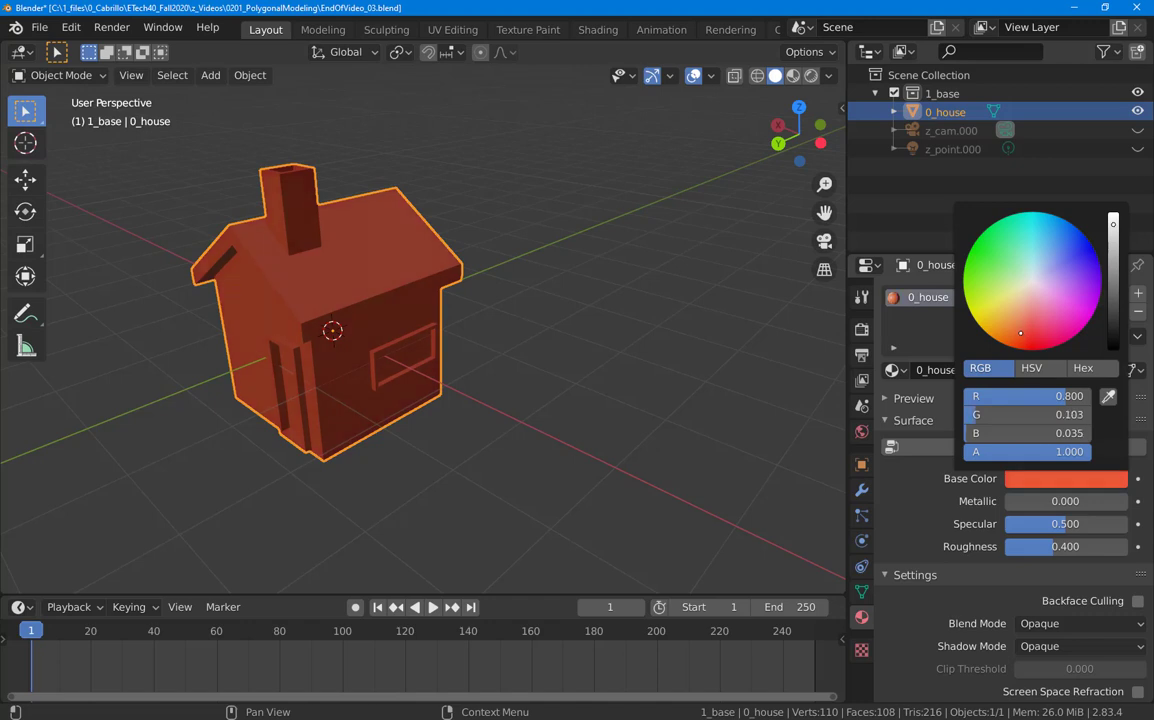
mouse_move(1020, 333)
left_mouse_down()
mouse_move(997, 320)
mouse_move(985, 264)
mouse_move(1060, 234)
mouse_move(1080, 255)
mouse_move(1086, 298)
mouse_move(1064, 325)
mouse_move(1008, 325)
mouse_move(987, 302)
mouse_move(982, 277)
mouse_move(1040, 230)
mouse_move(1084, 268)
mouse_move(1076, 305)
mouse_move(1045, 329)
mouse_move(999, 319)
left_mouse_up()
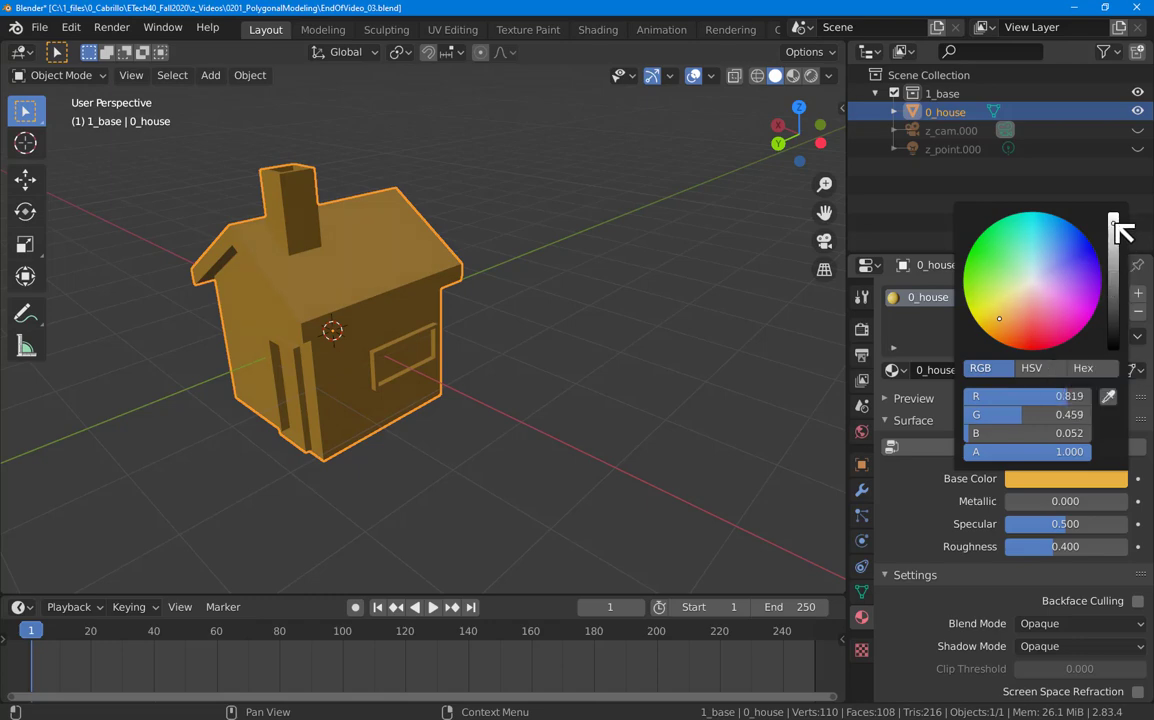
left_click_drag(1115, 225, 1113, 350)
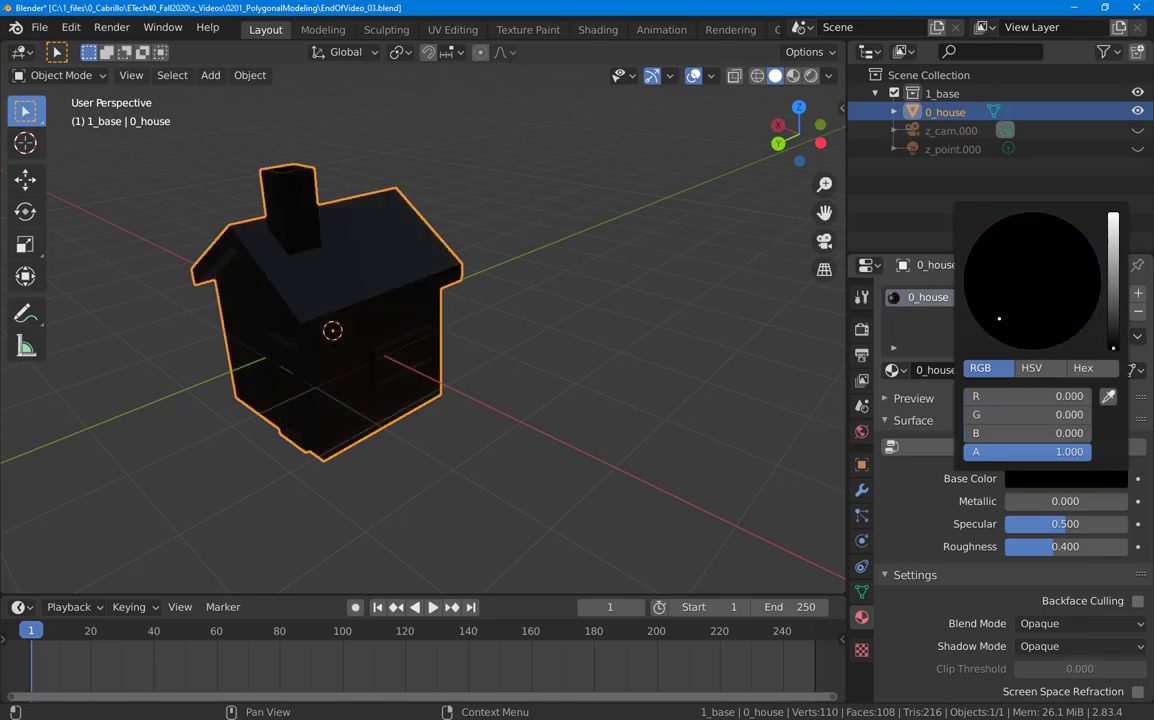
left_click_drag(1113, 348, 1113, 248)
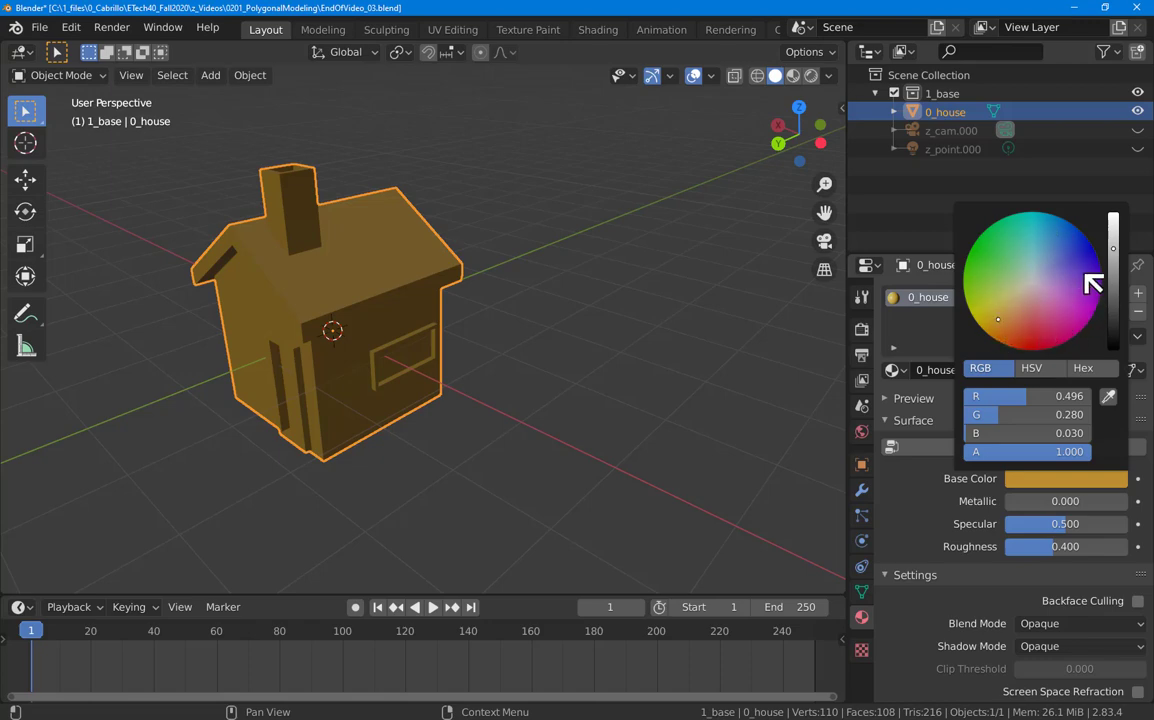
left_click(1005, 319)
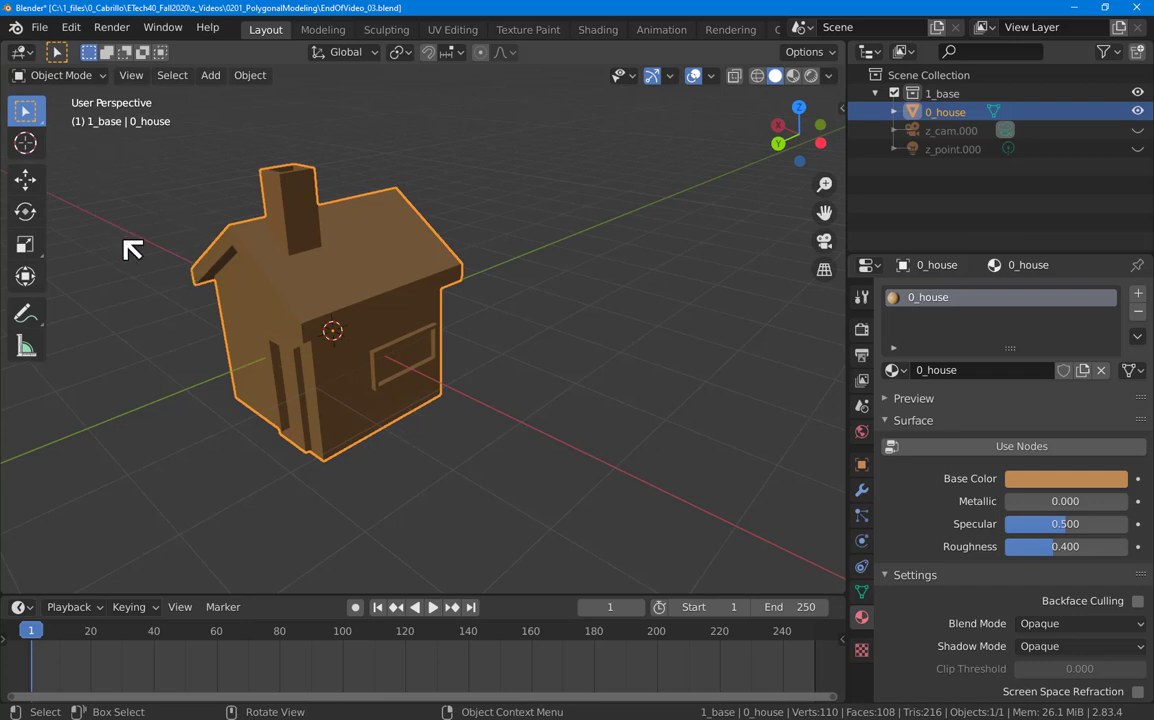
key("Tab")
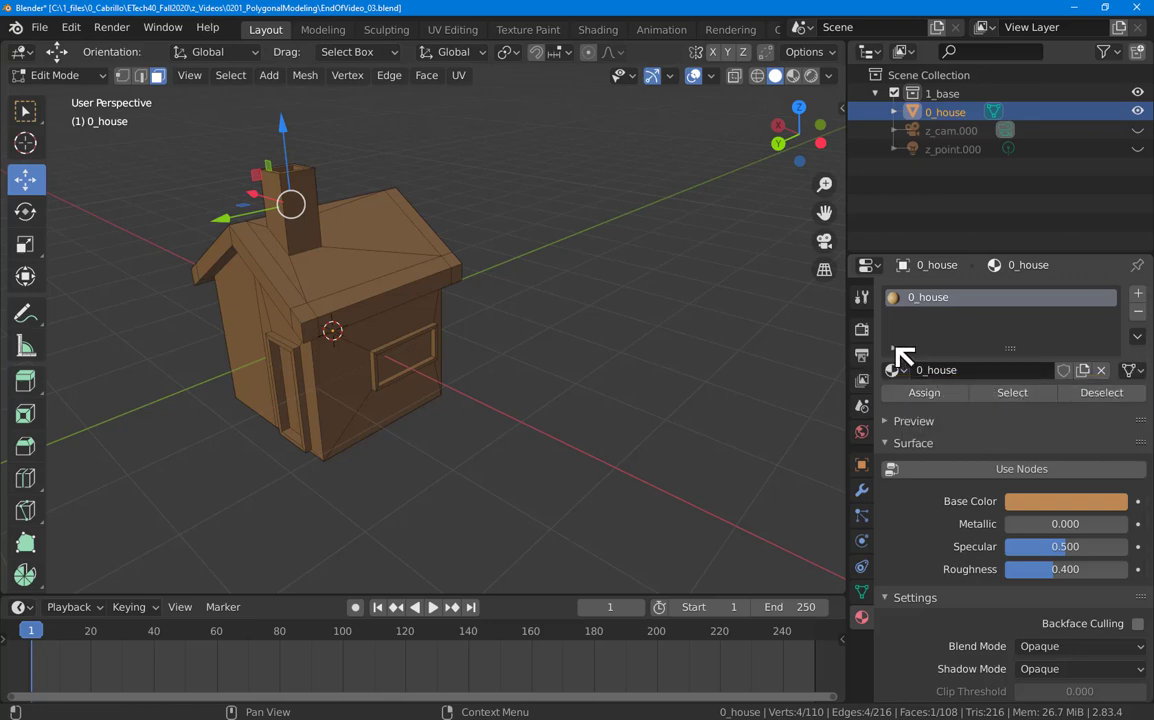
key("Tab")
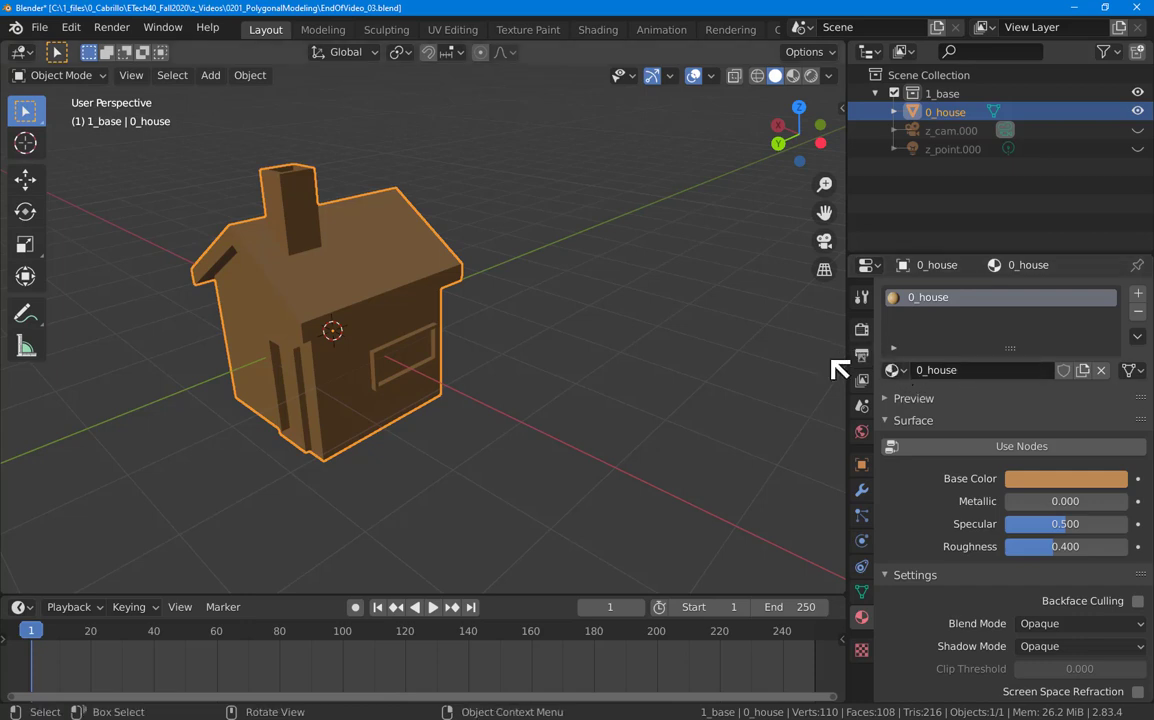
Step: Return to Edit Mode and select the first roof-edge and overhang faces
key("Tab")
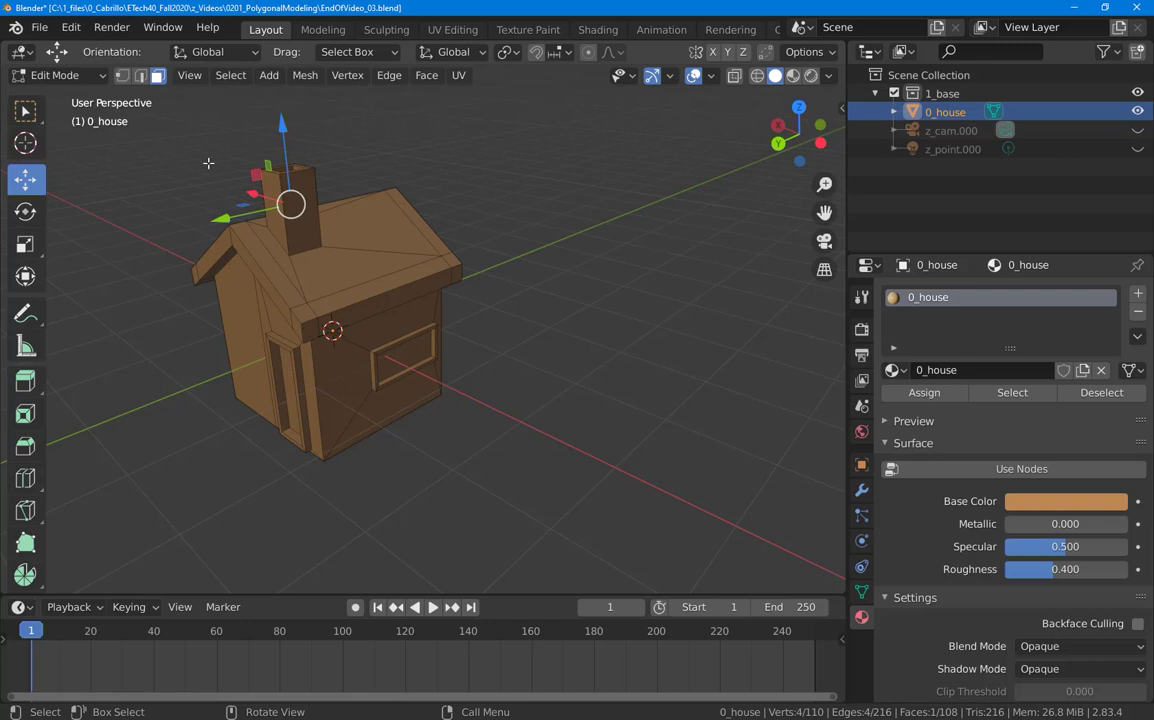
left_click(306, 331)
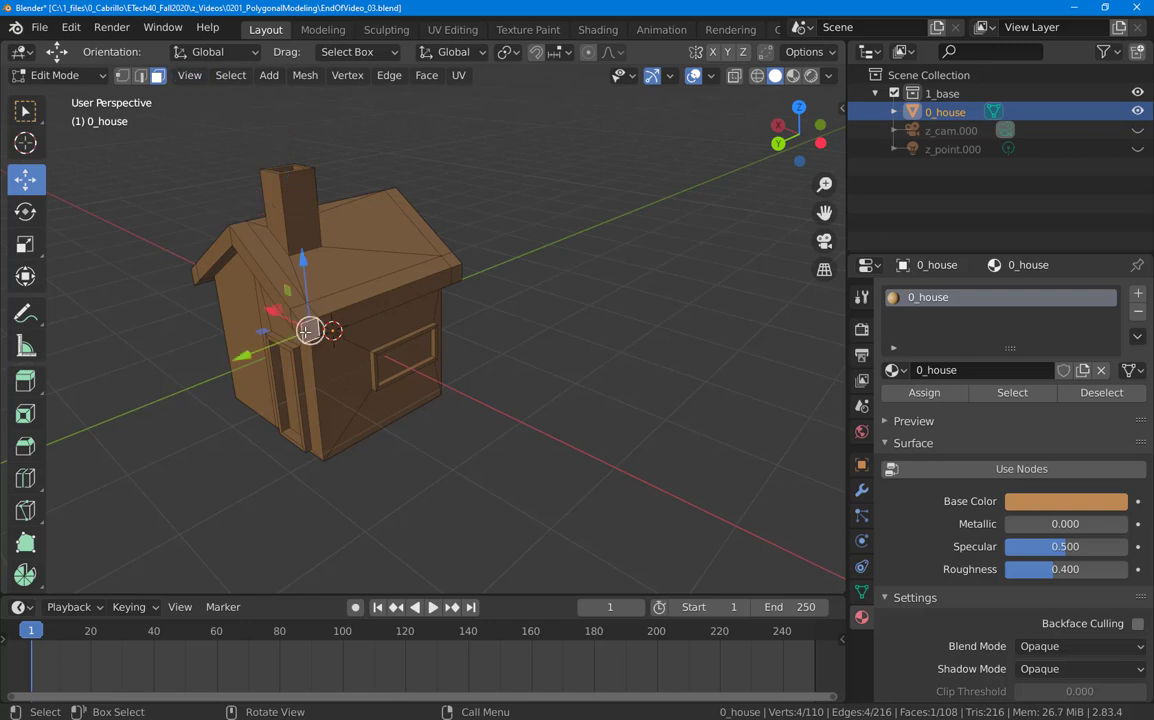
left_click(434, 284, "shift")
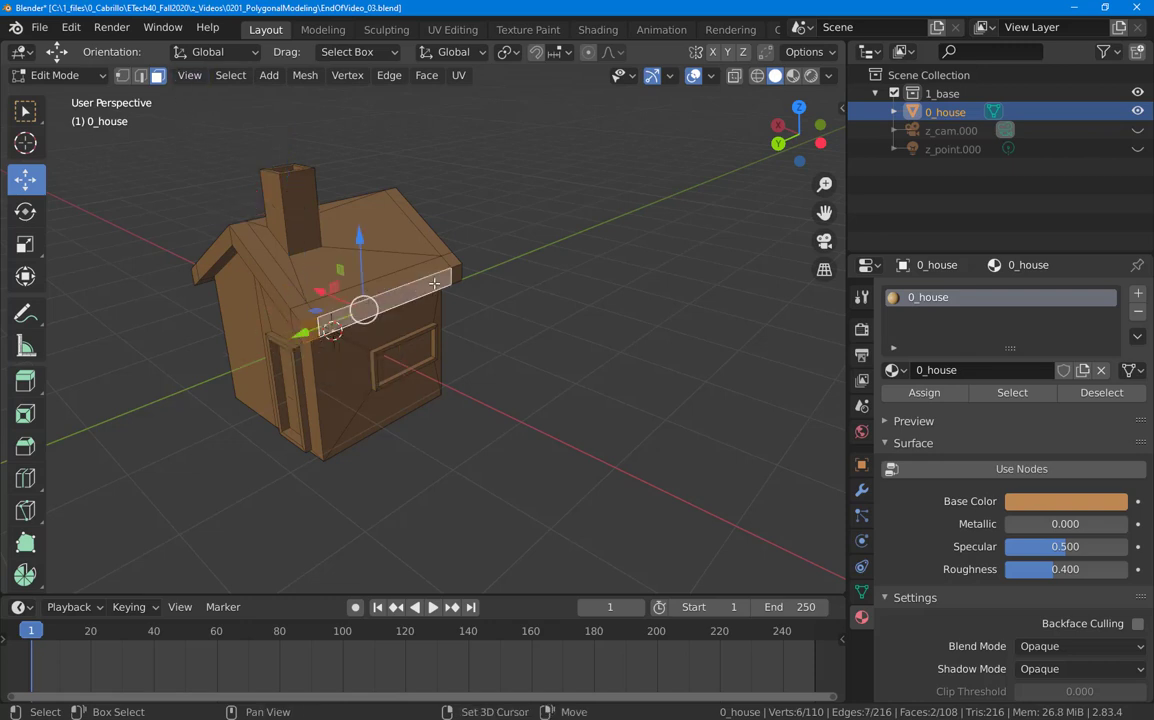
left_click(455, 273, "shift")
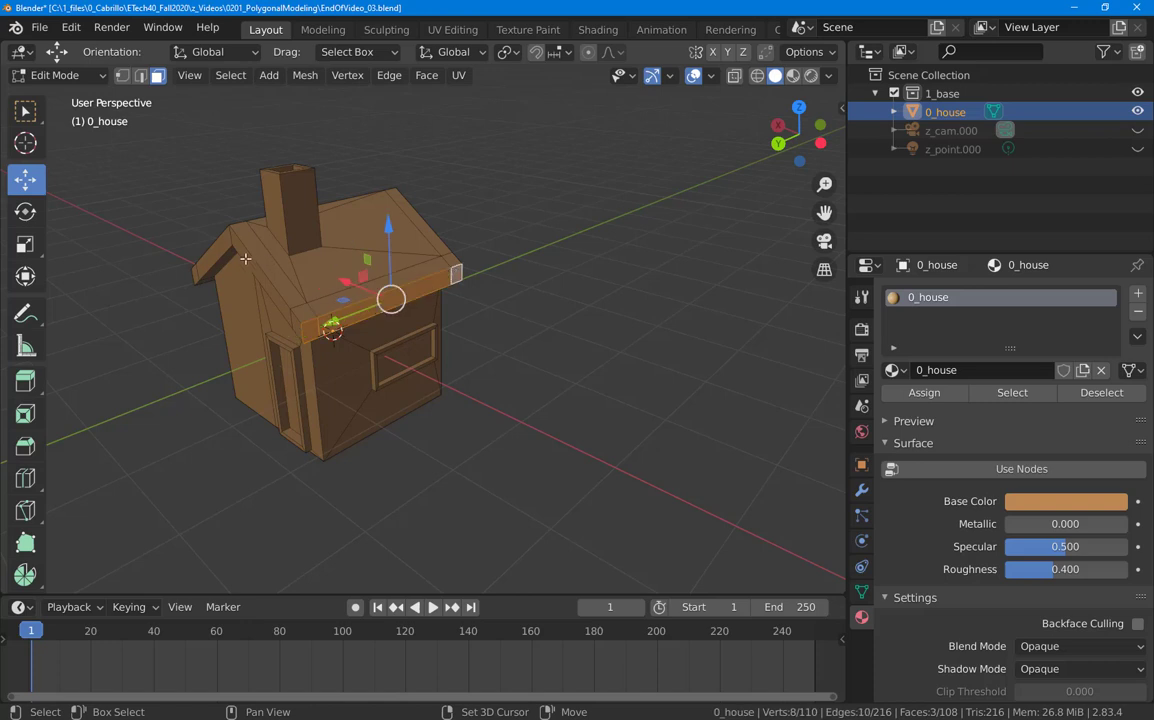
left_click(195, 276, "shift")
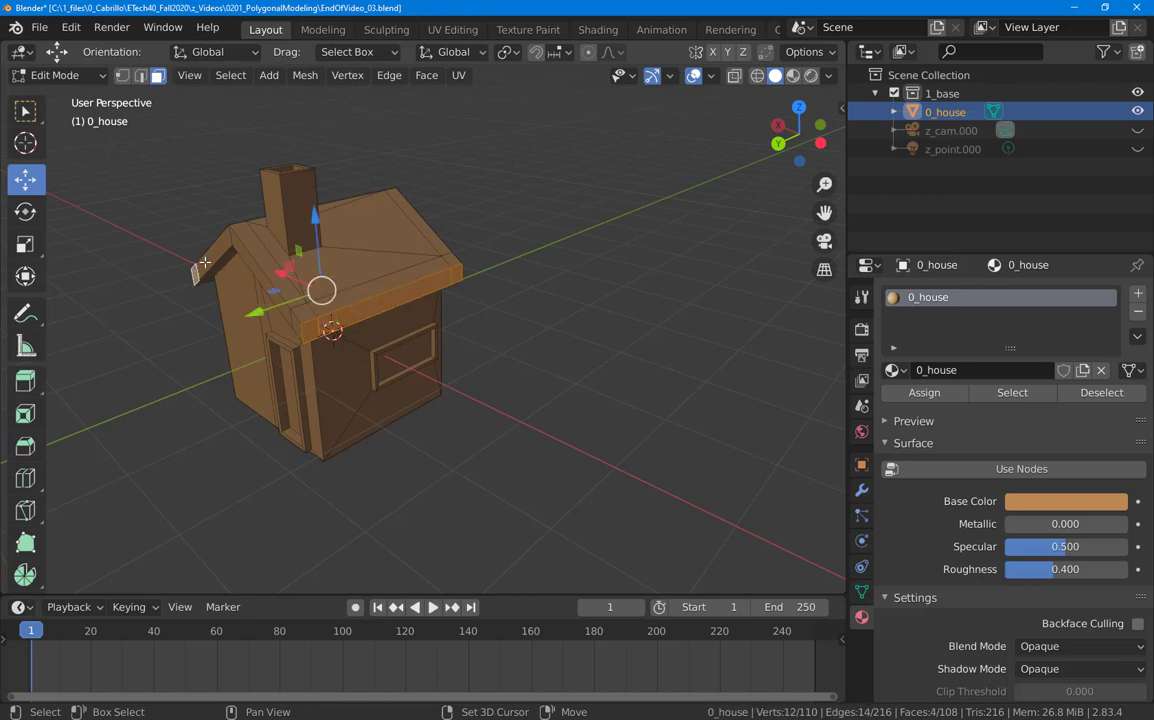
left_click(230, 245, "shift")
left_click(249, 265, "shift")
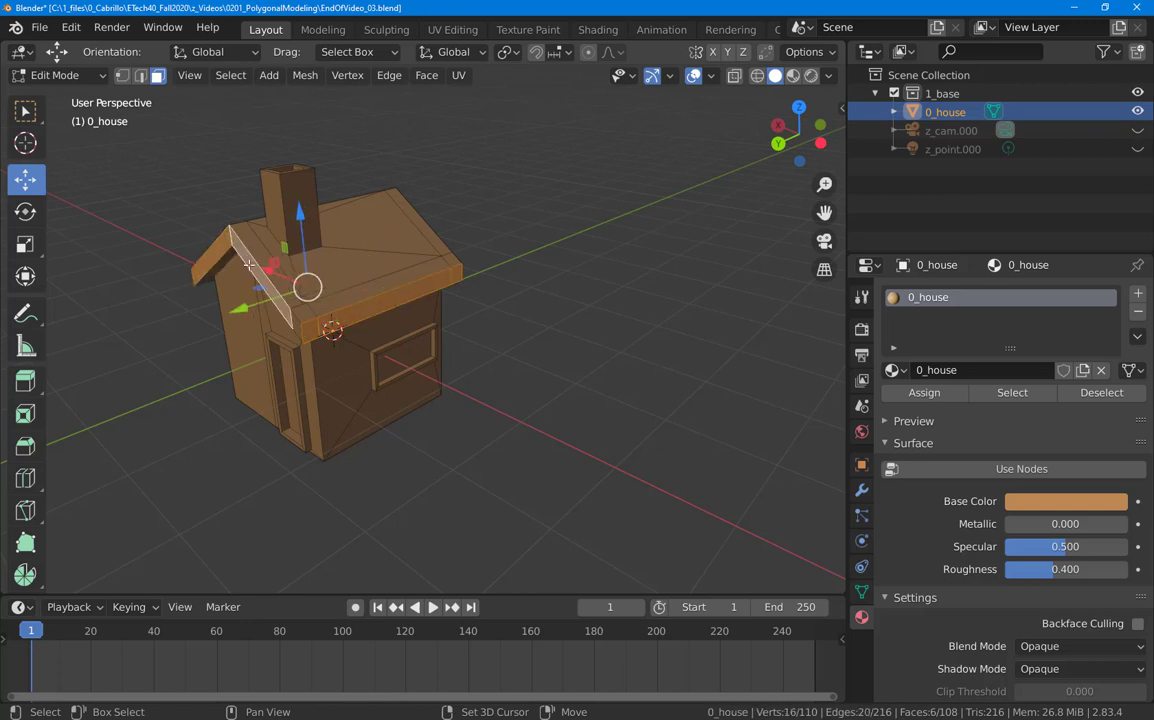
left_click(295, 323, "shift")
middle_click_drag(121, 330, 310, 300)
left_click(70, 308, "shift")
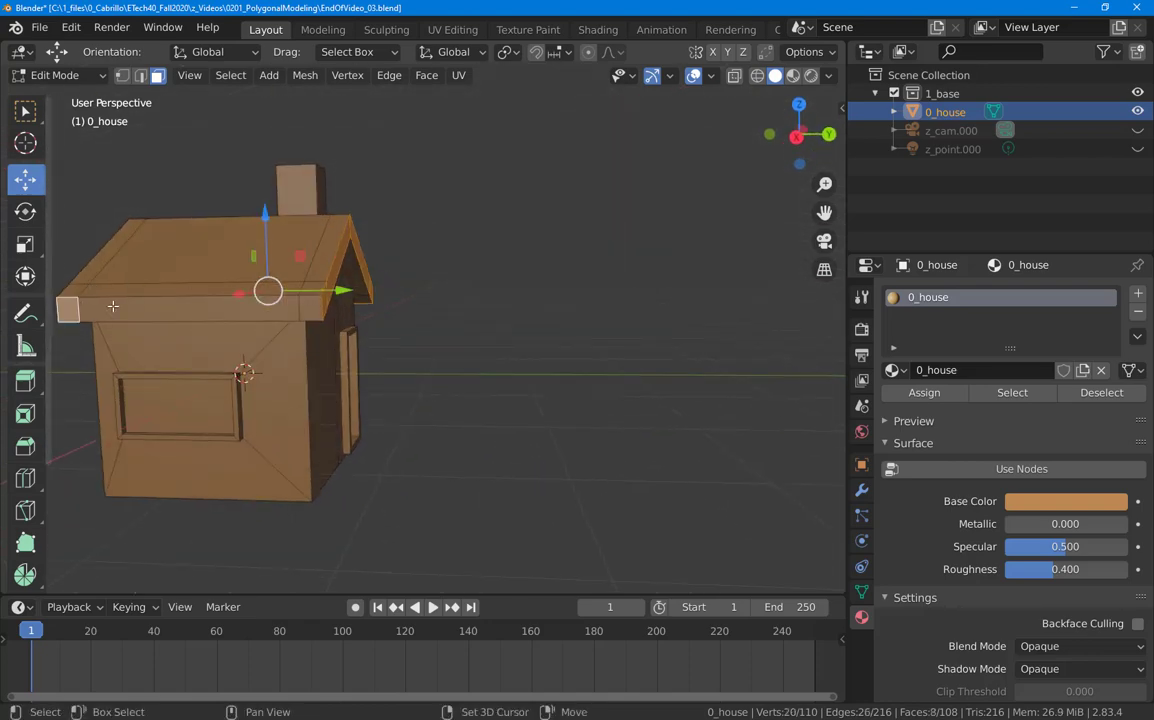
left_click(303, 301, "shift")
Step: Add the roof-trim and top trim strip faces, seen from above, to the selection
middle_click_drag(345, 329, 321, 213)
left_click(315, 196, "shift")
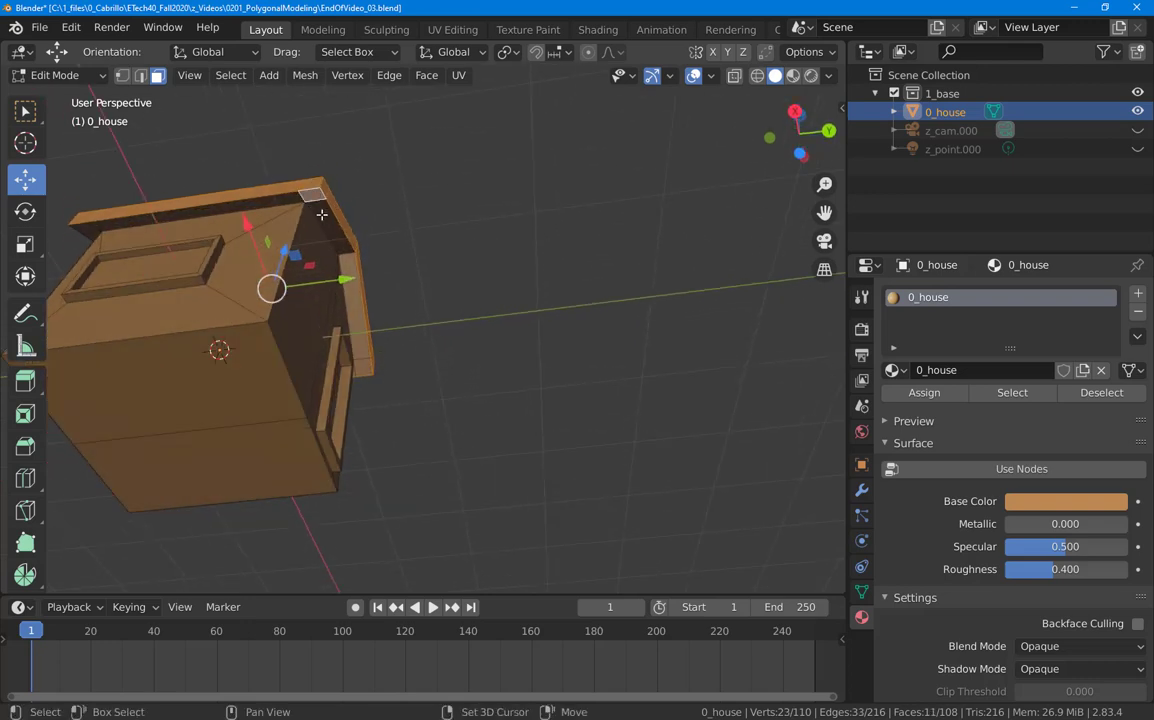
left_click(329, 223, "shift")
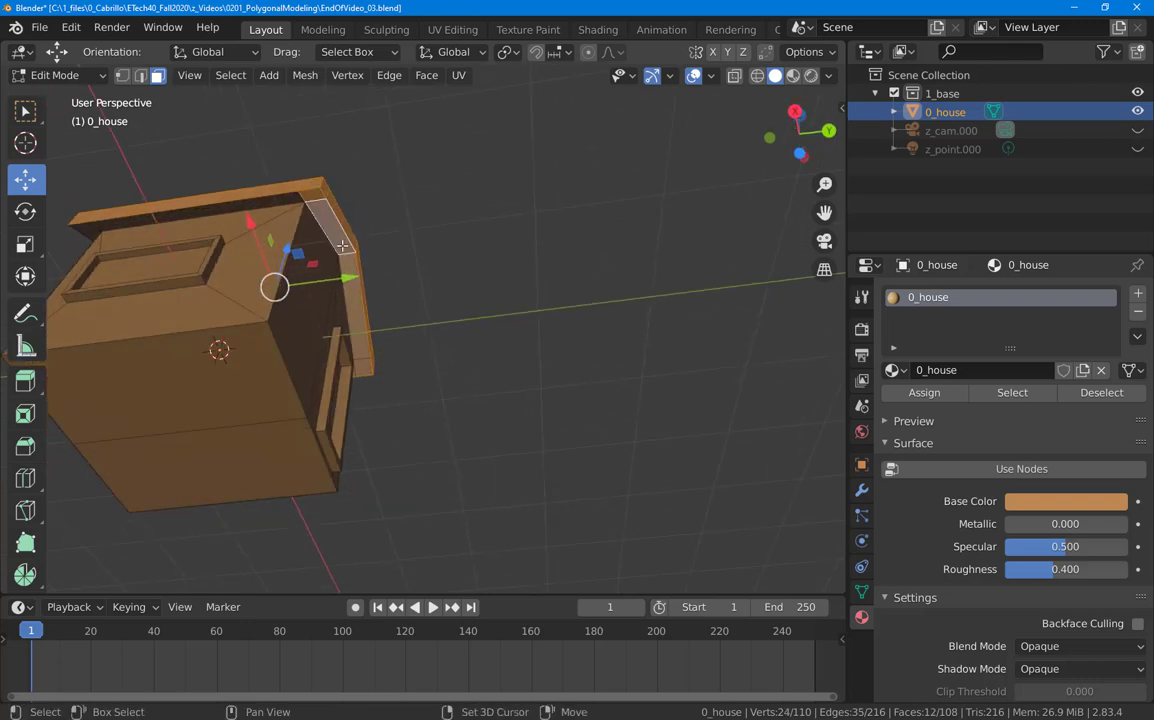
left_click(365, 368, "shift")
left_click(354, 314, "shift")
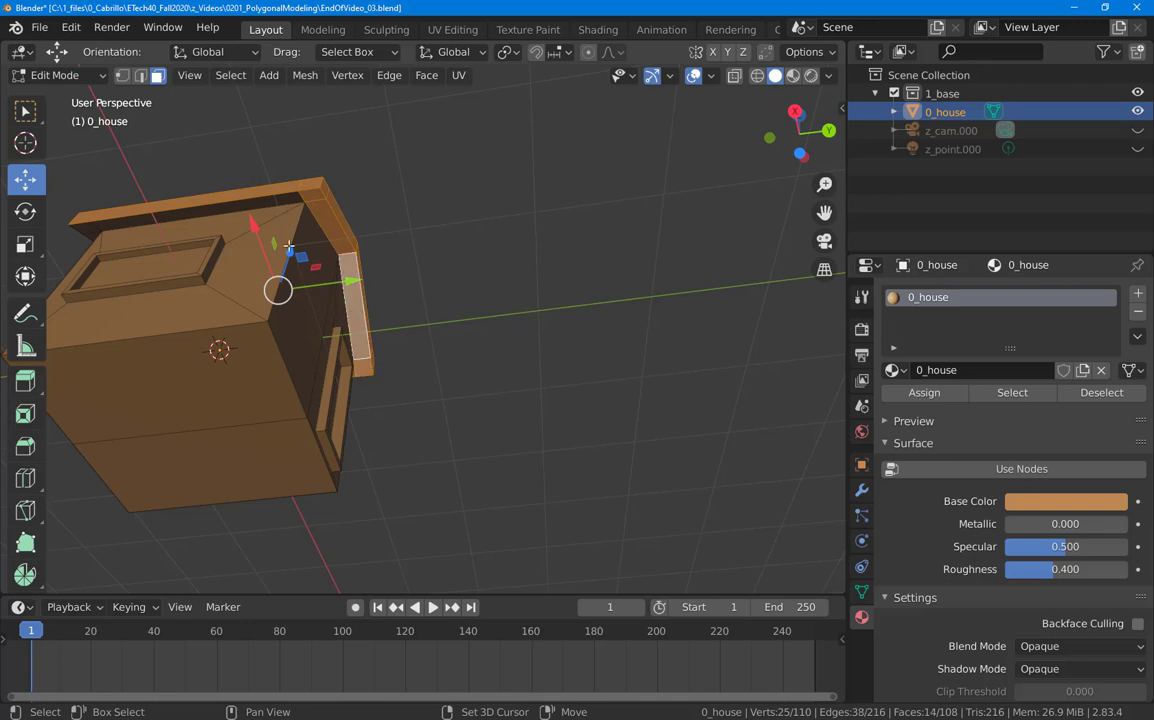
middle_click_drag(240, 241, 321, 297)
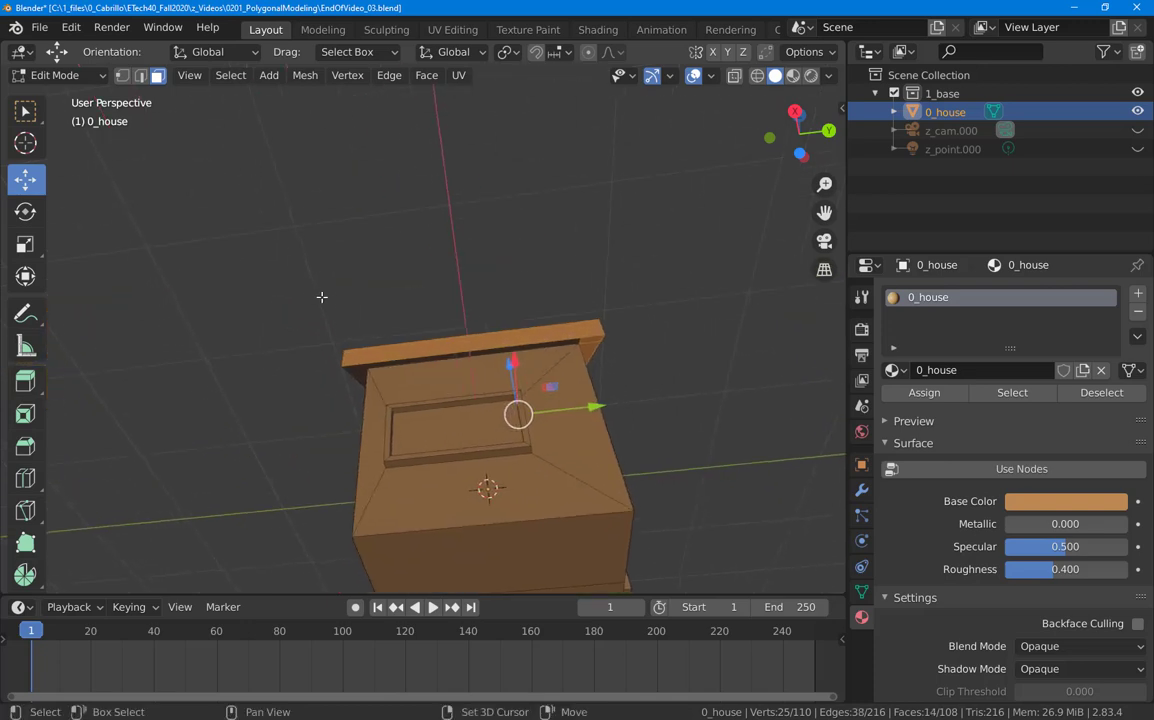
middle_click_drag(335, 348, 337, 327)
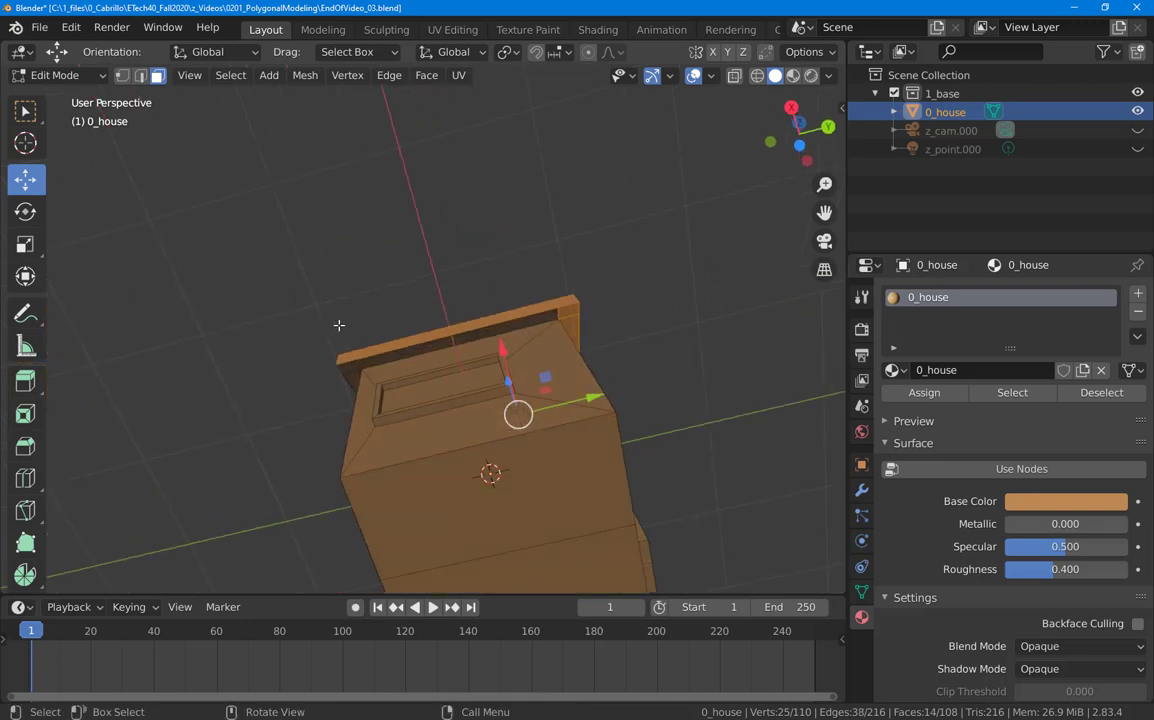
left_click(370, 364, "shift")
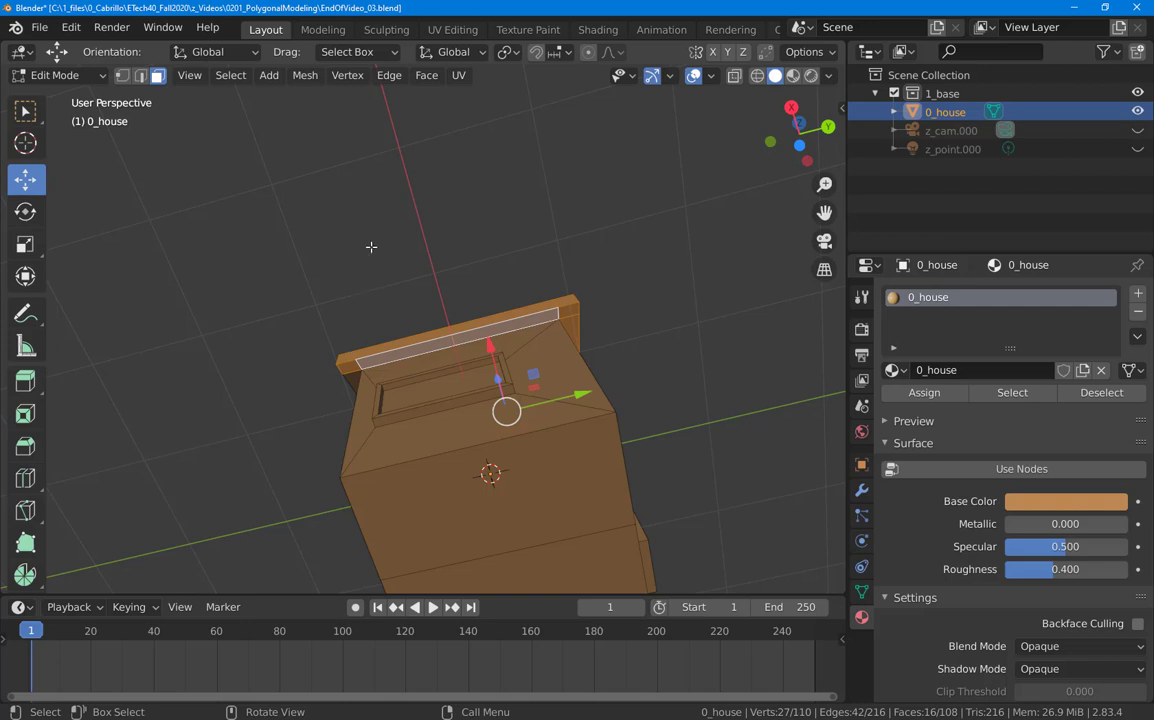
Step: Add the side fascia strips, end faces and overhang undersides to the selection
middle_click_drag(379, 230, 502, 330)
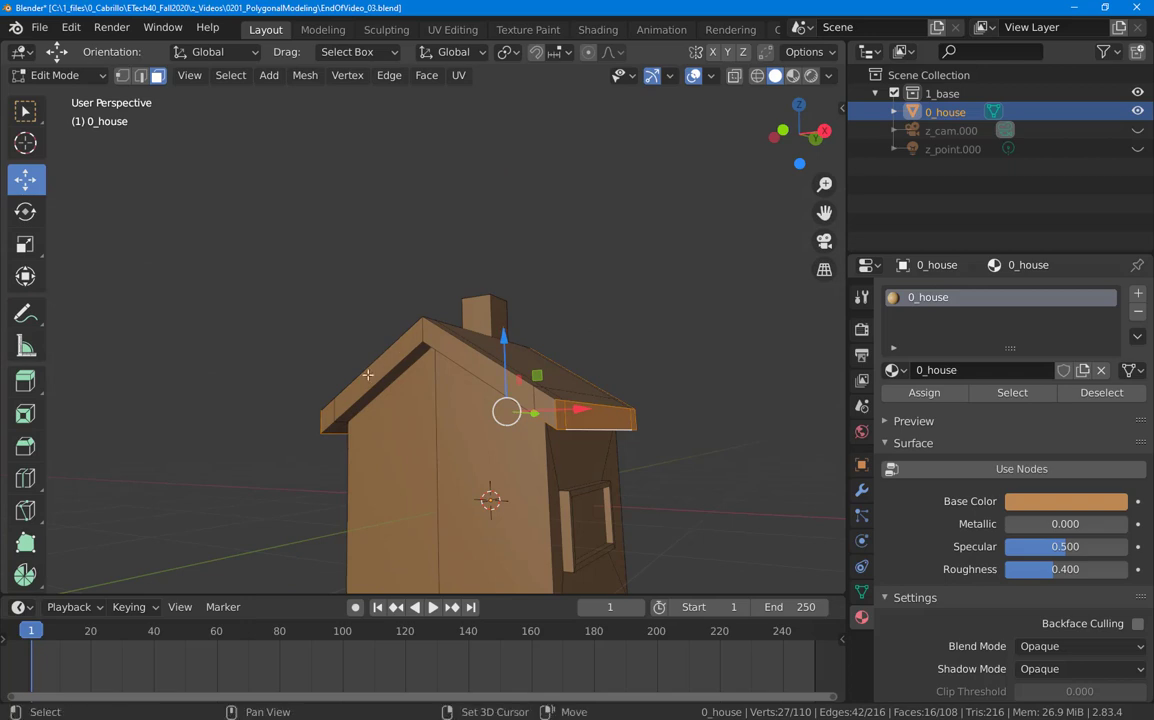
left_click(330, 405, "shift")
left_click(355, 386, "shift")
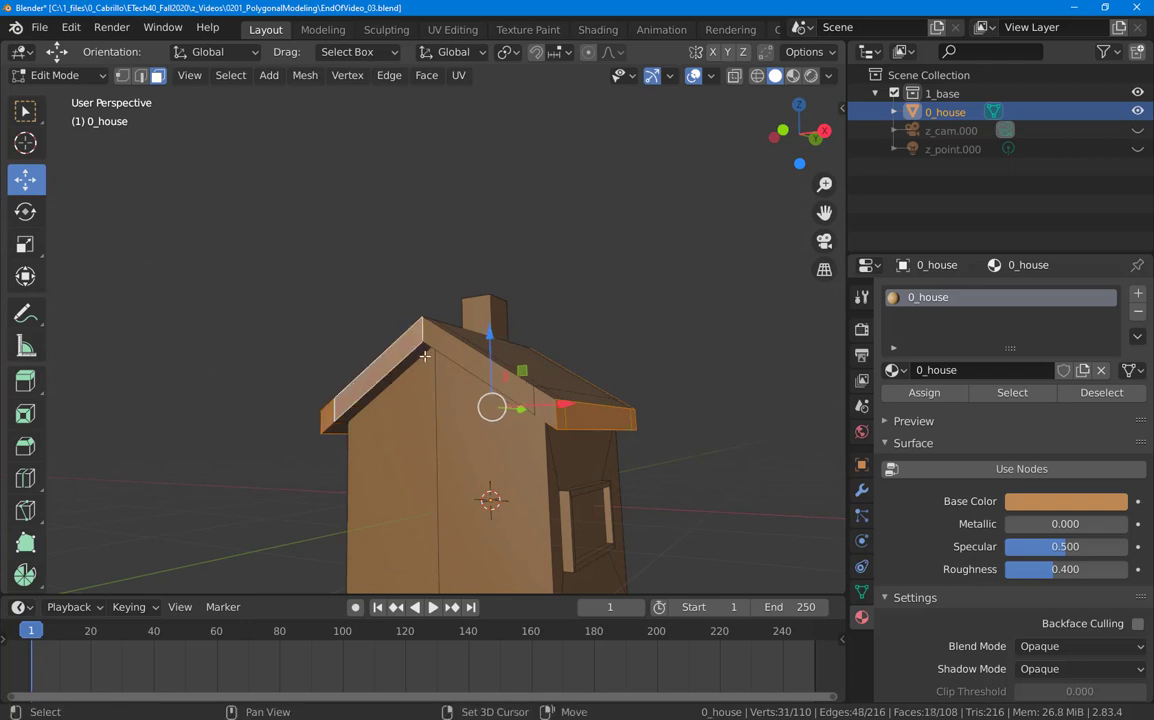
left_click(435, 342, "shift")
left_click(540, 411, "shift")
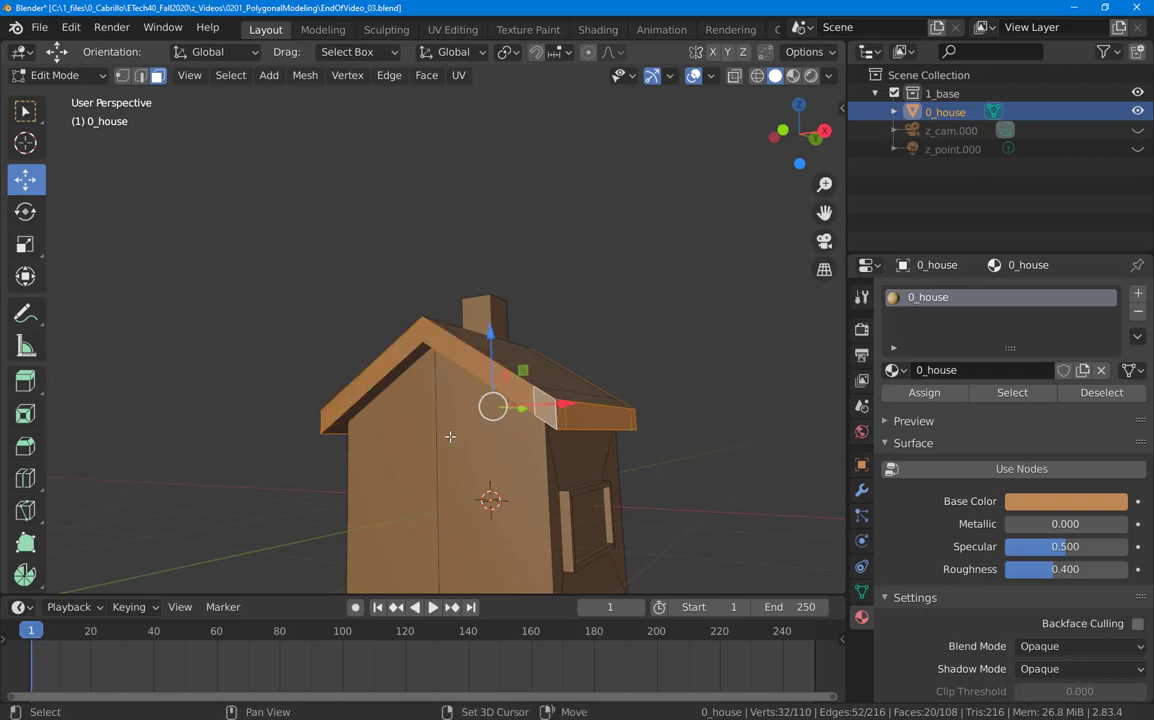
middle_click_drag(451, 438, 436, 357)
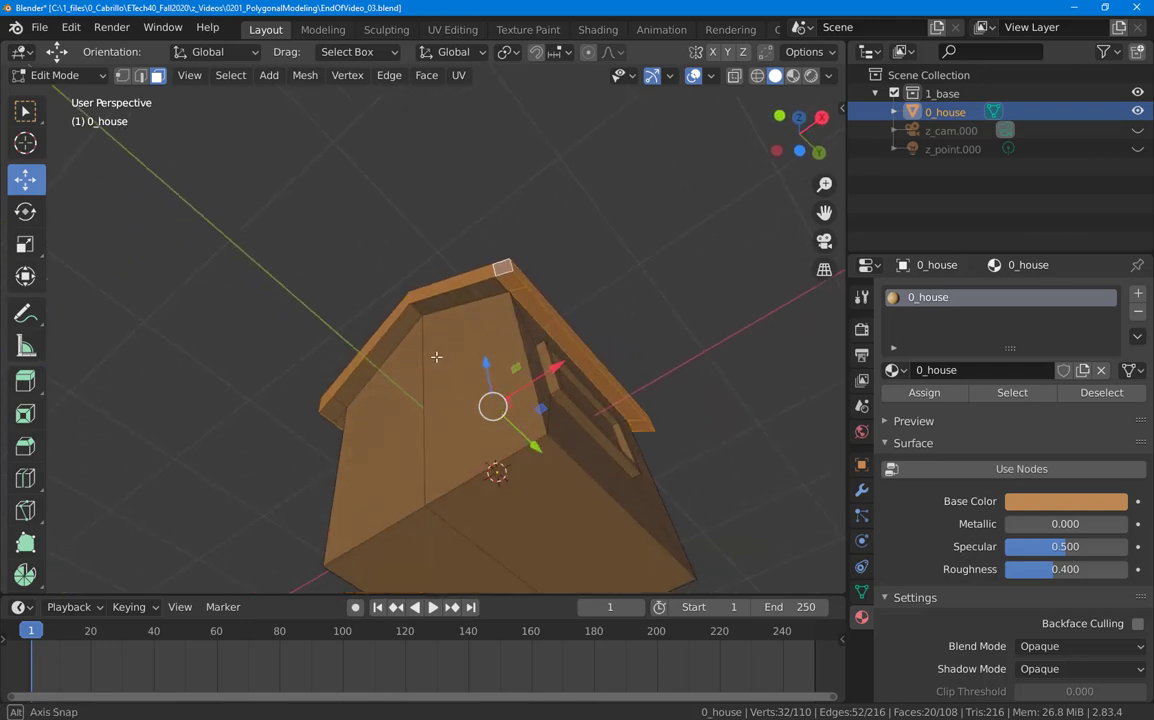
left_click(452, 297, "shift")
left_click(397, 331, "shift")
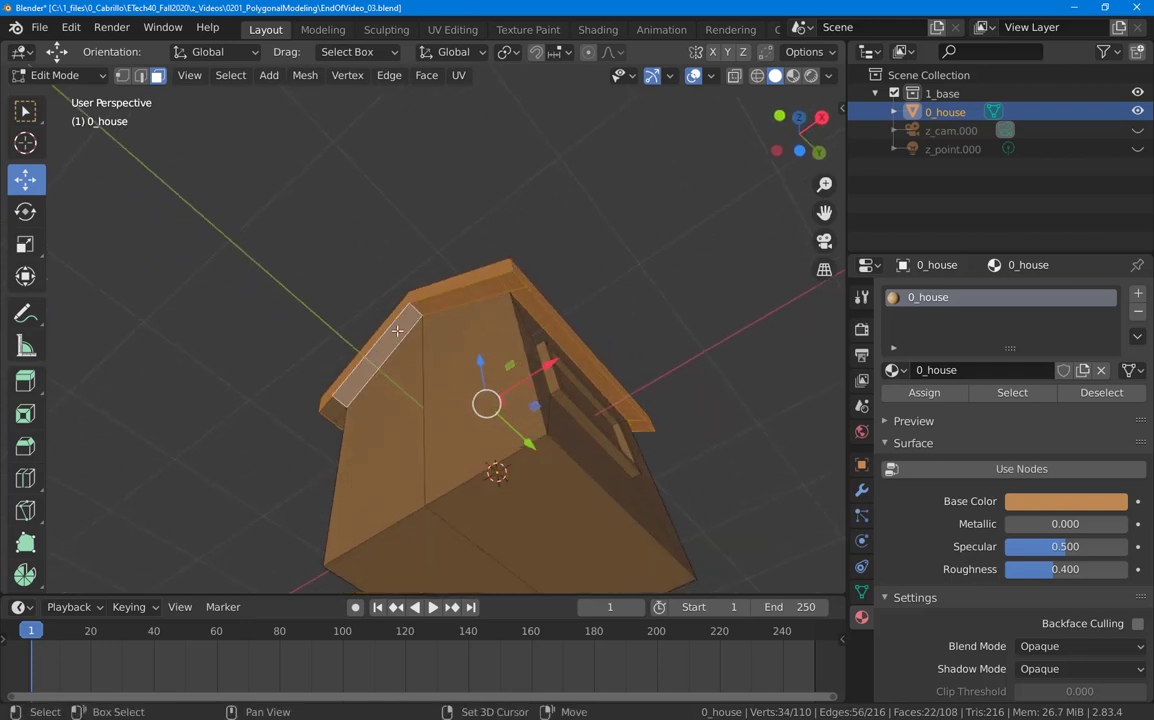
left_click(334, 408, "shift")
left_click(339, 421, "shift")
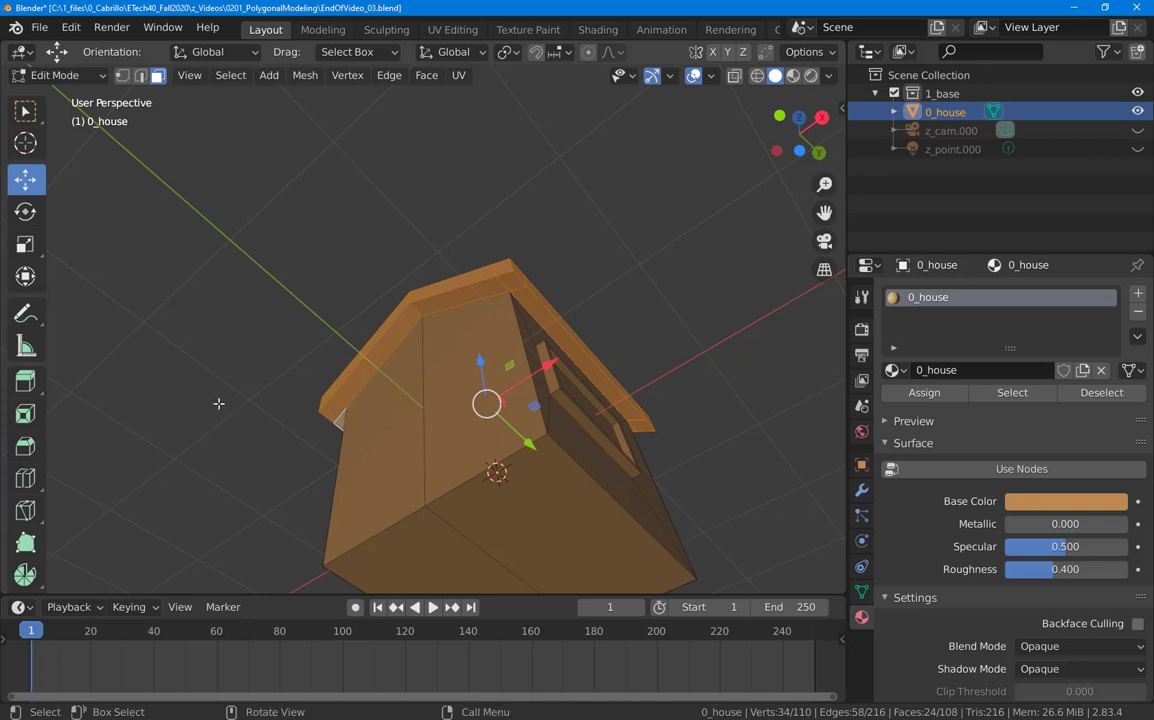
middle_click_drag(219, 404, 326, 512)
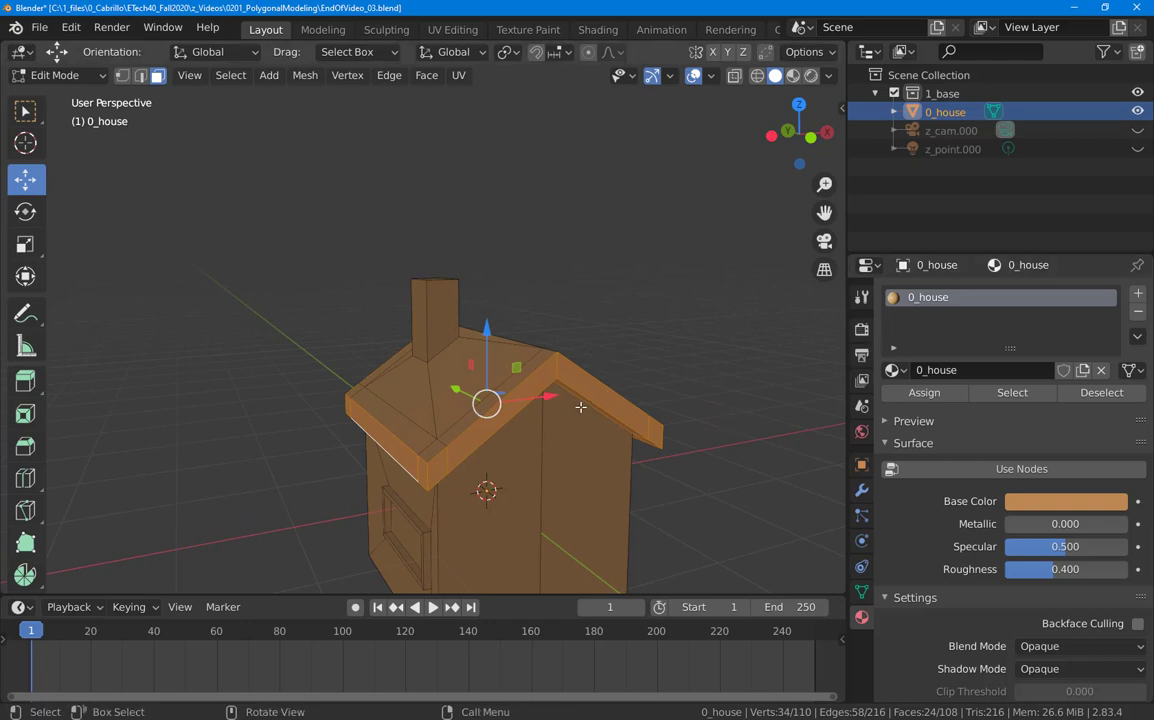
Step: Create a new material named Eaves in a new slot and assign the selected eave faces
left_click(1137, 297)
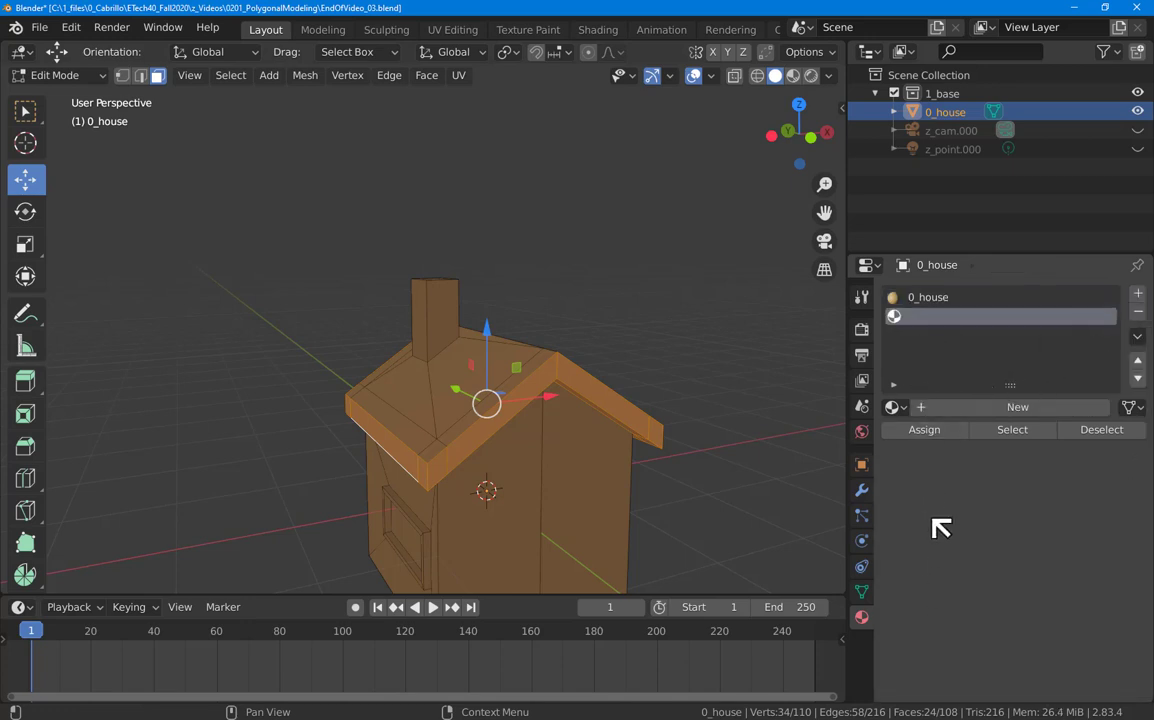
left_click(966, 410)
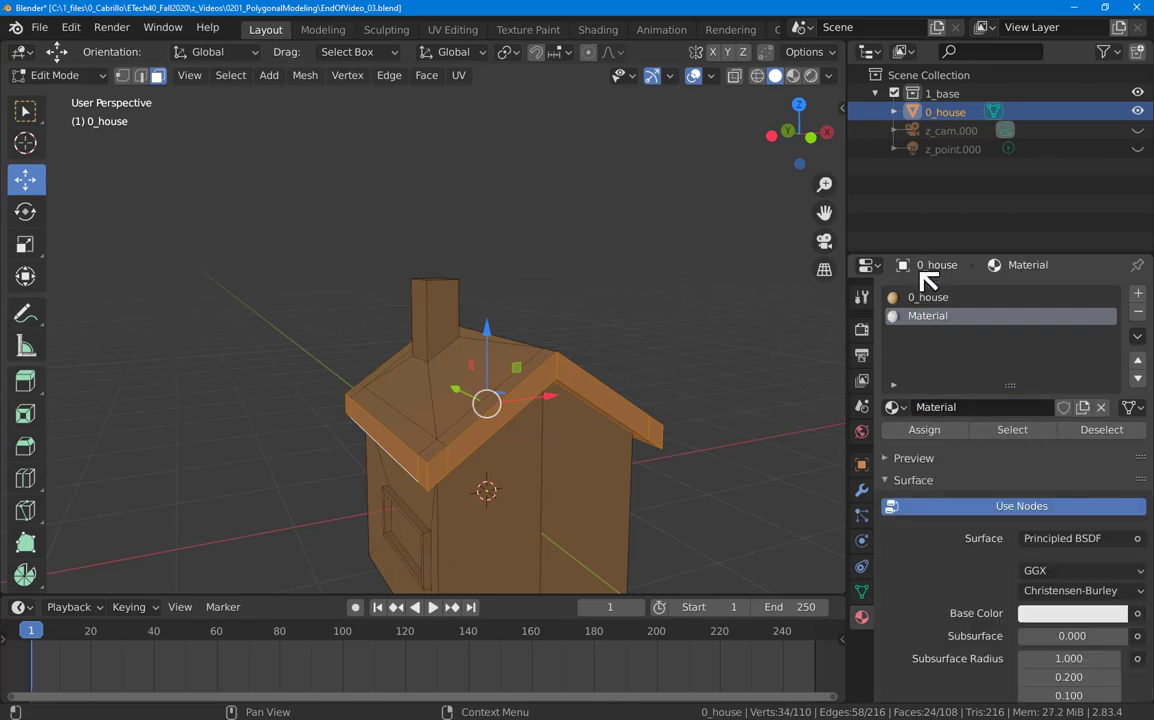
double_click(936, 407)
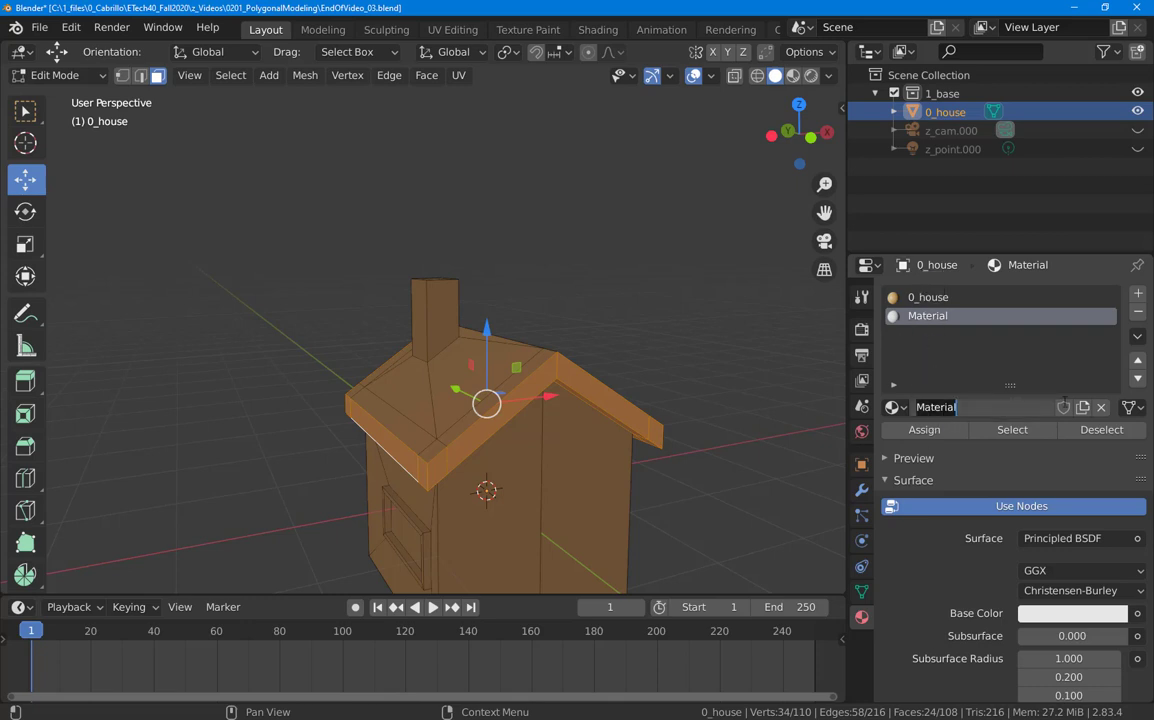
type("Eaves")
key("Return")
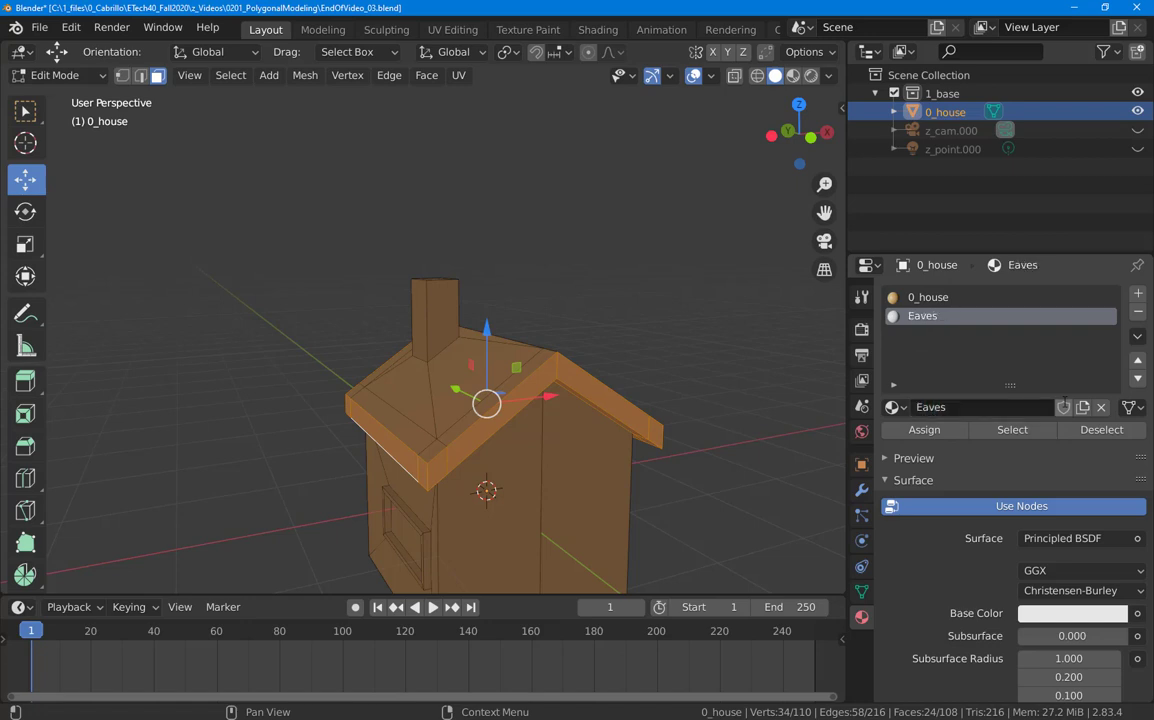
left_click(925, 430)
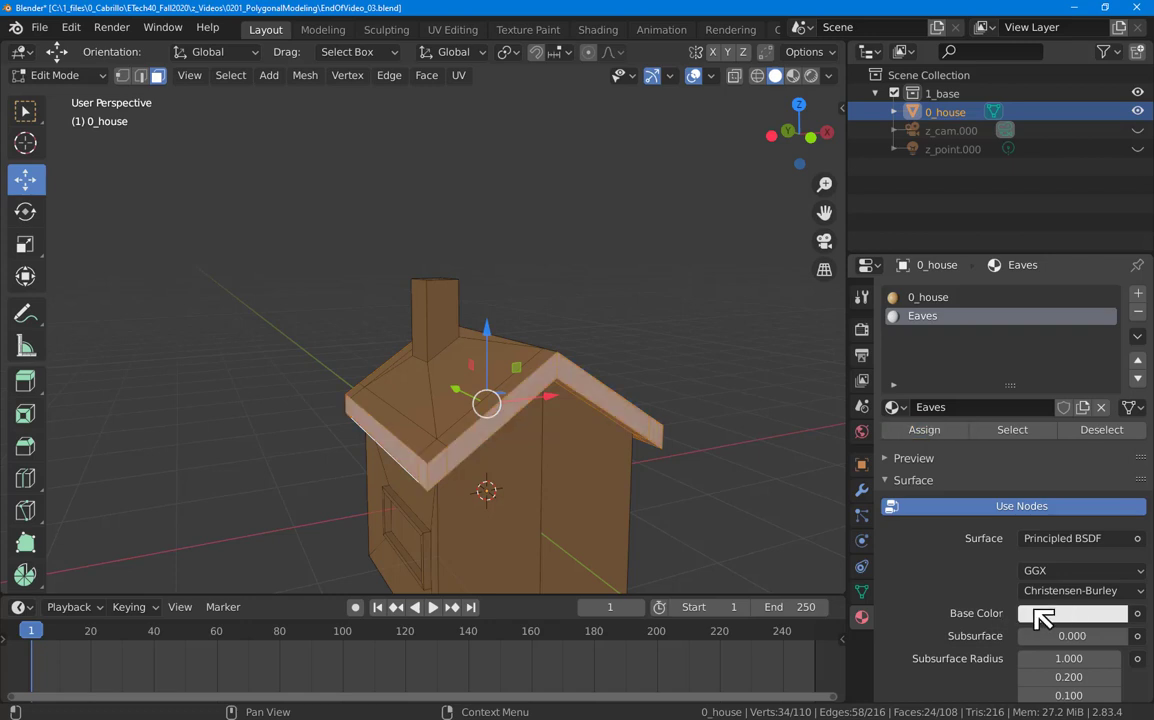
middle_click_drag(676, 493, 10, 502)
Step: Pick a blue-violet base colour for Eaves and deselect all faces
scroll(13, 497, "down", 2)
scroll(240, 430, "down", 3)
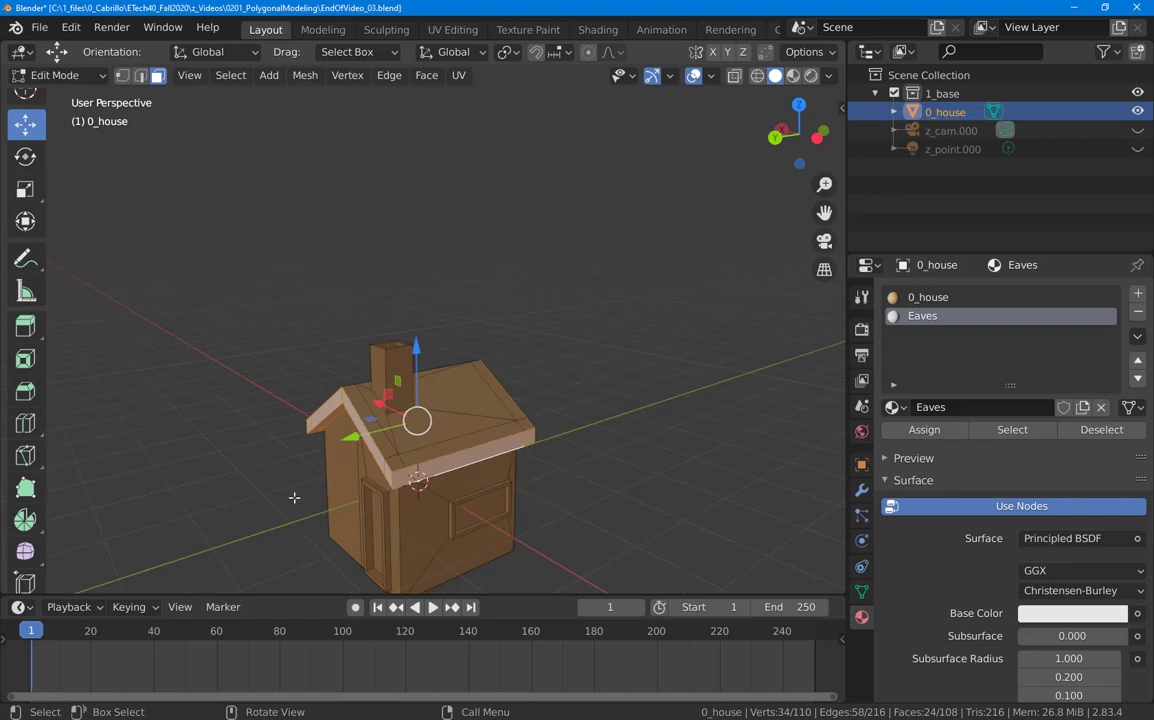
scroll(282, 477, "up", 3)
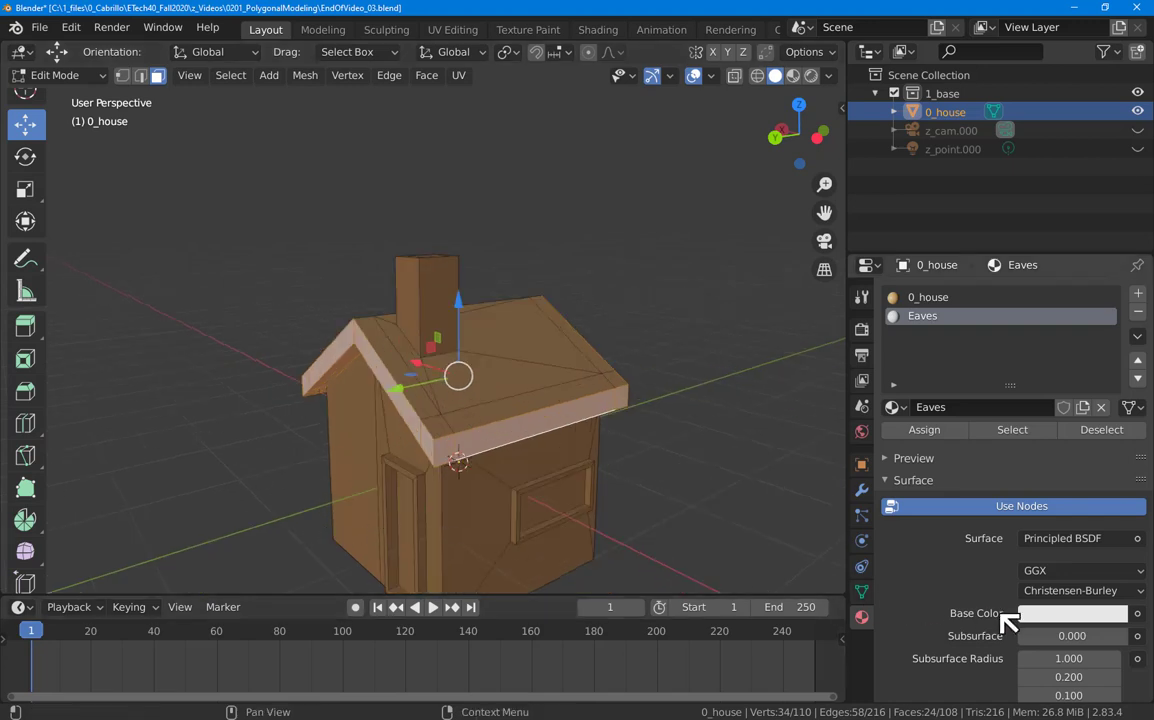
left_click(1045, 620)
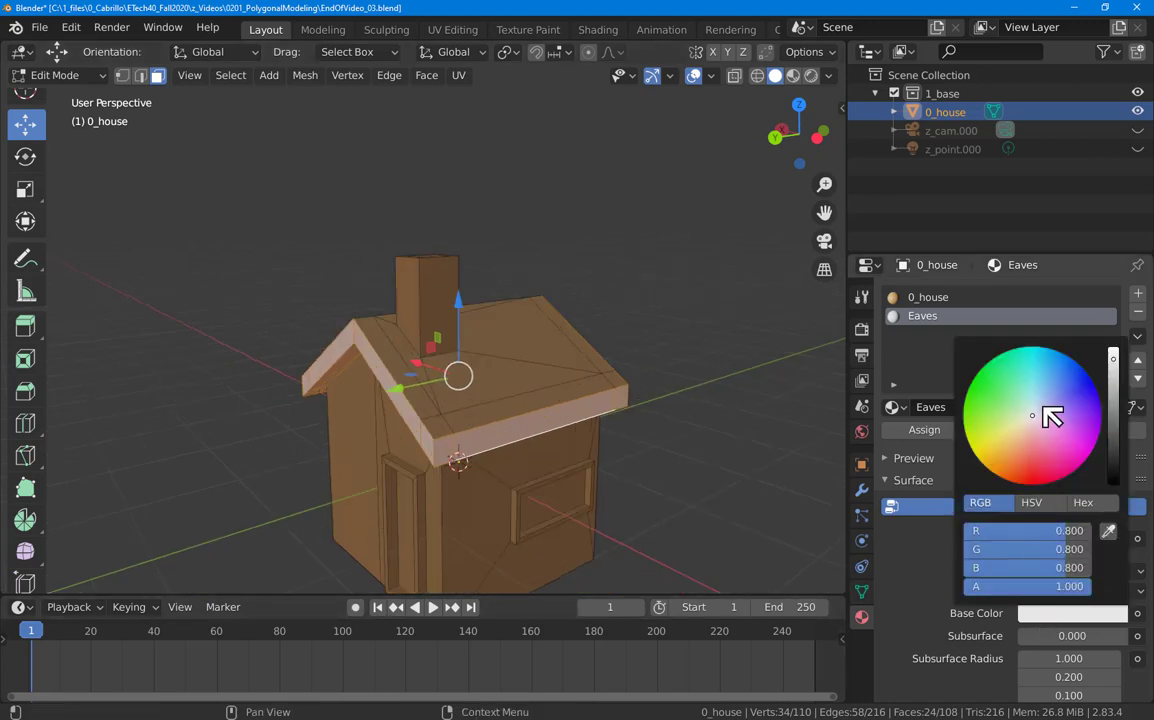
left_click_drag(1038, 420, 1078, 402)
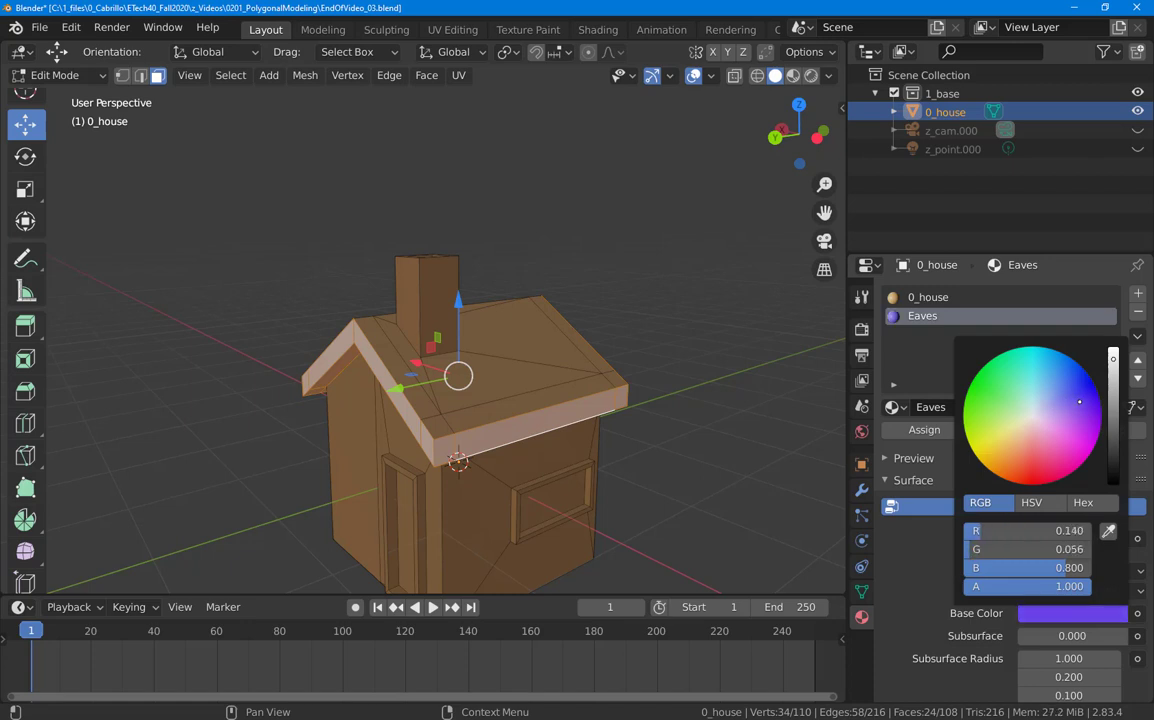
key("alt+a")
mouse_move(504, 486)
middle_mouse_down()
mouse_move(569, 470)
mouse_move(568, 434)
mouse_move(500, 476)
mouse_move(499, 497)
middle_mouse_up()
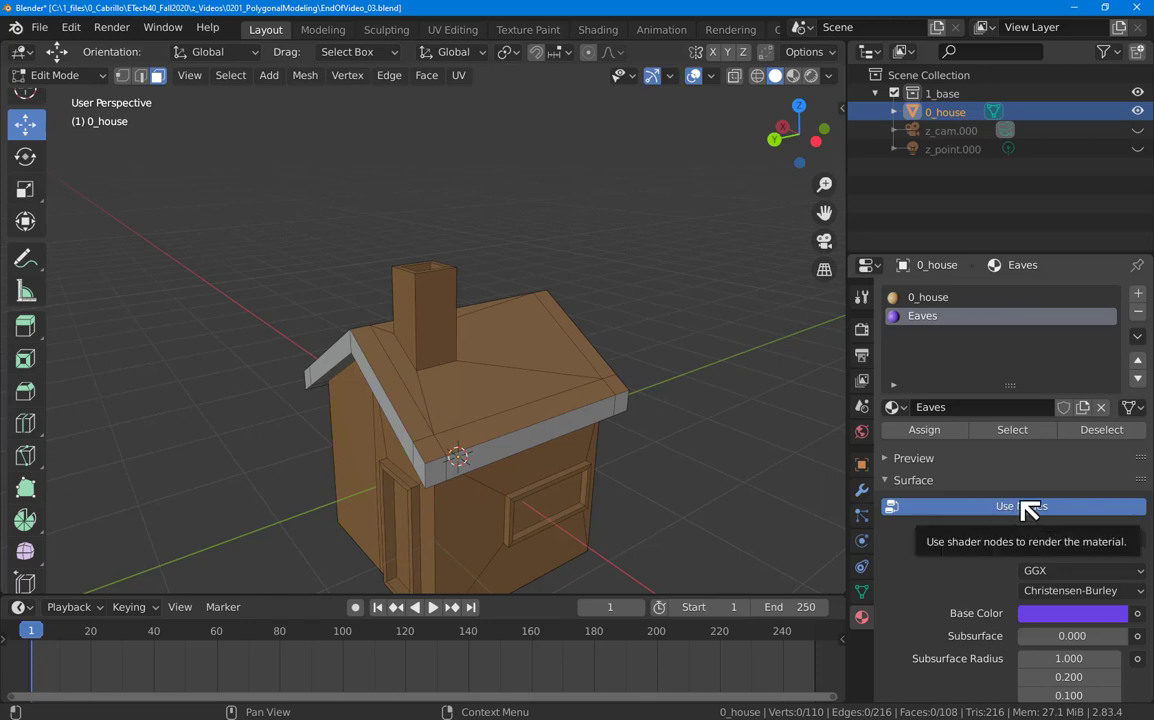
Step: Disable Use Nodes on Eaves and set its base colour to purple (0.208, 0.173, 0.800)
left_click(977, 508)
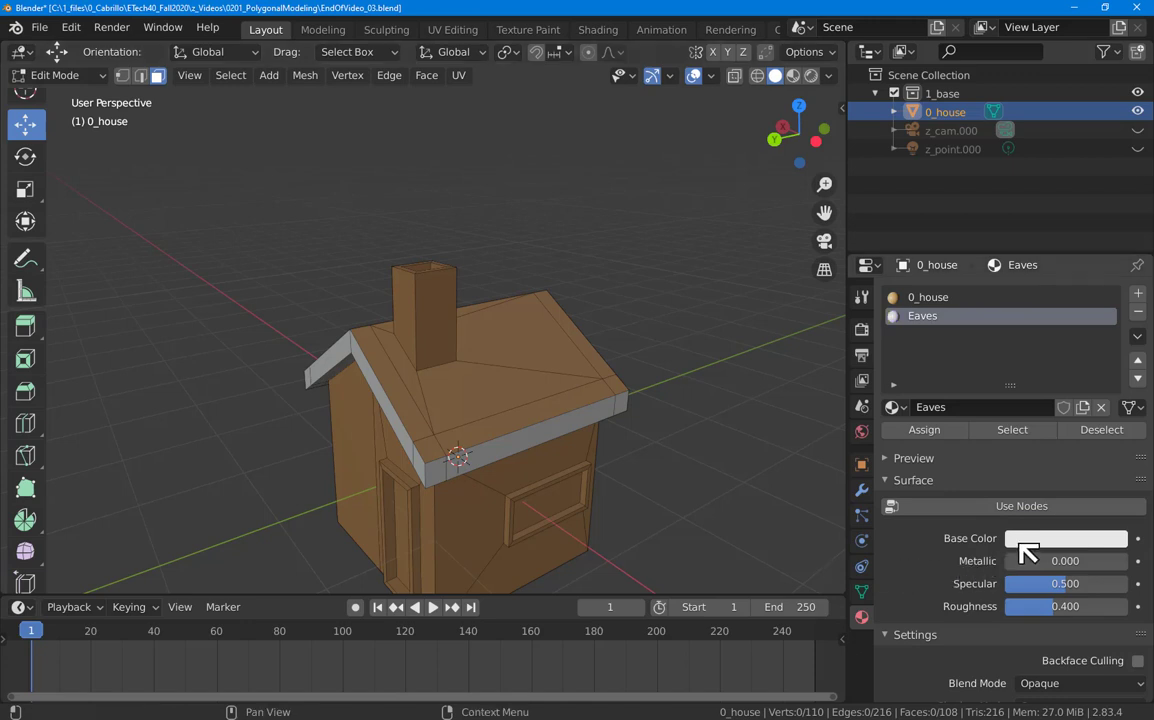
left_click(1023, 541)
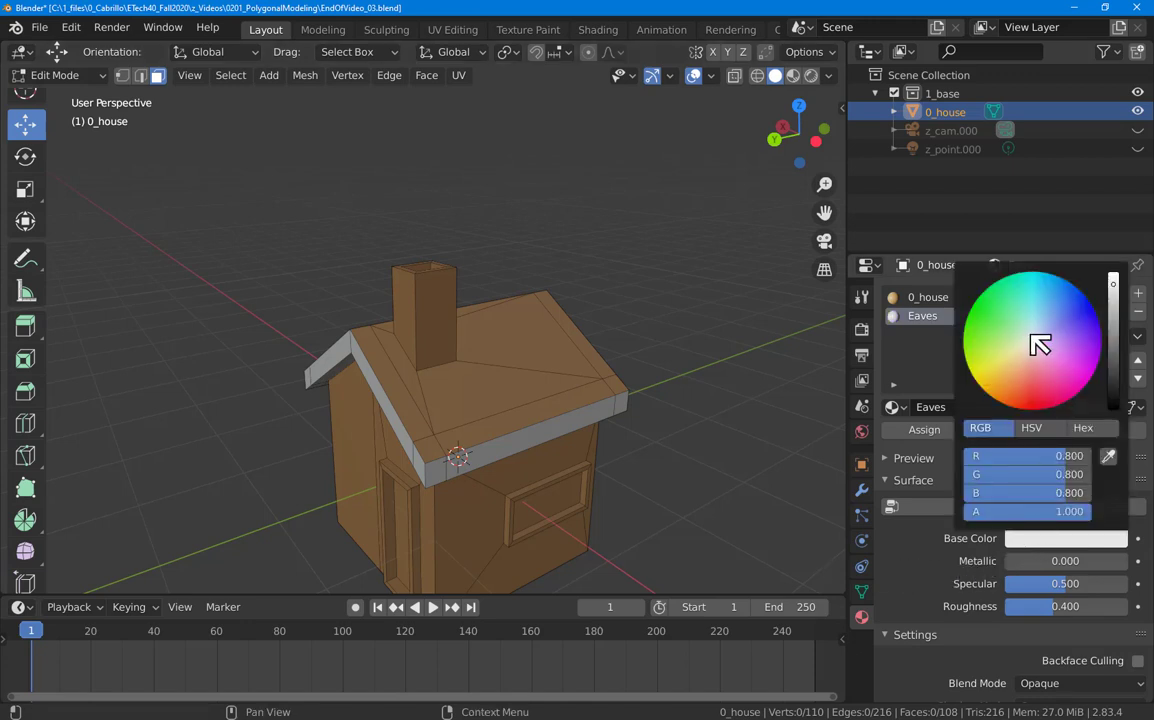
left_click_drag(1035, 343, 1066, 326)
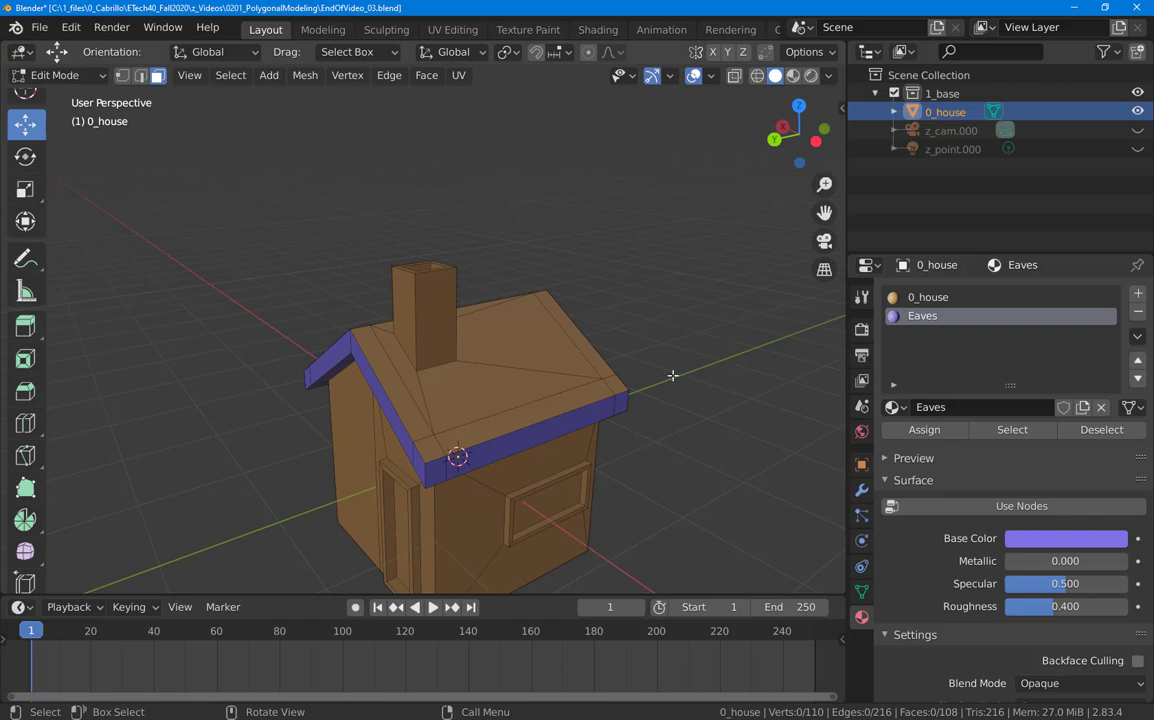
scroll(626, 431, "down", 2)
middle_click_drag(649, 466, 785, 476)
middle_click_drag(551, 429, 637, 416)
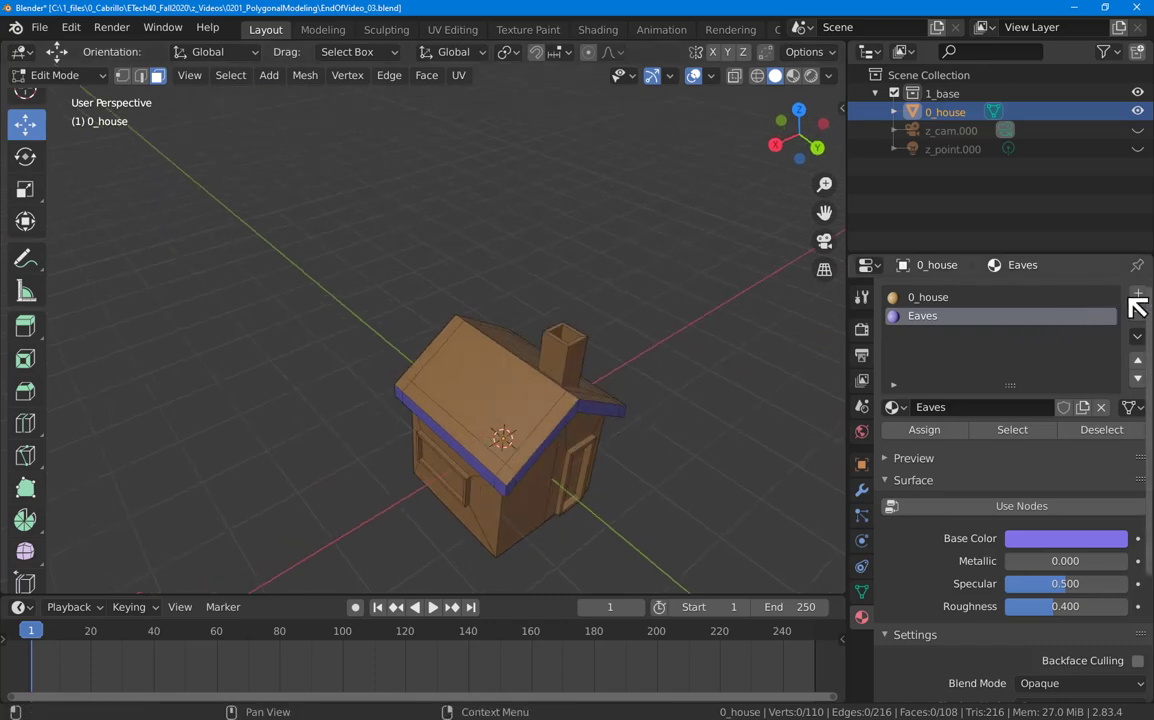
Step: Add a new material slot with a new material named Roof
left_click(1138, 294)
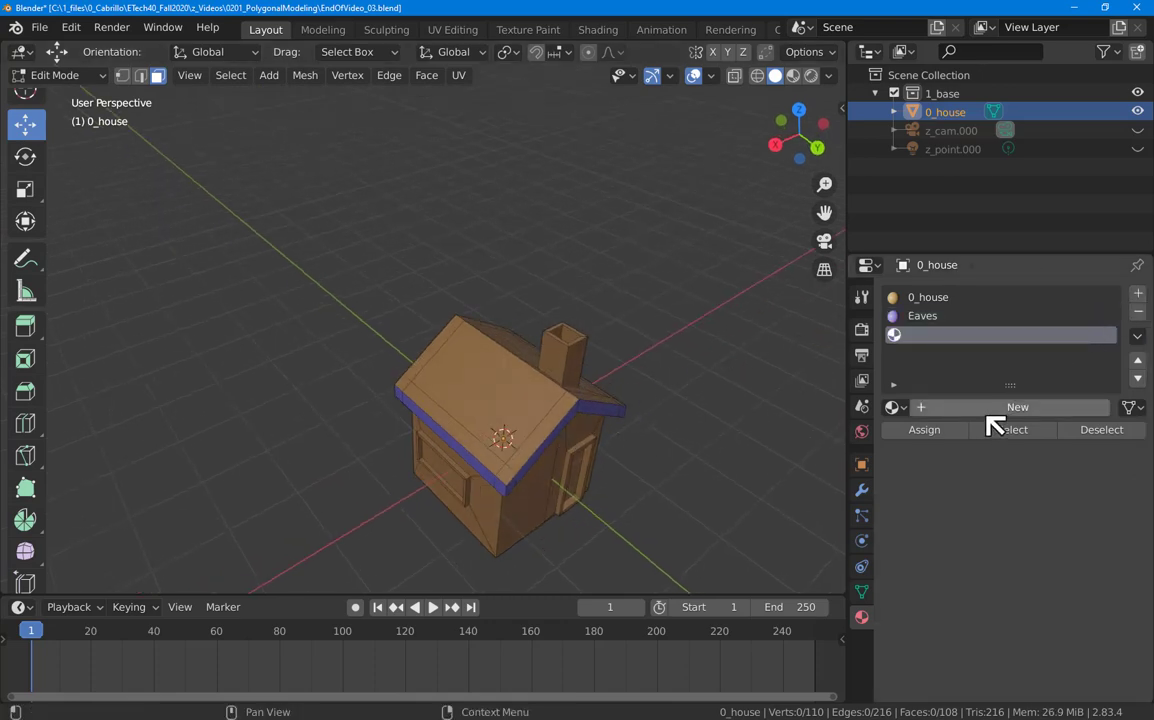
left_click(995, 409)
double_click(938, 407)
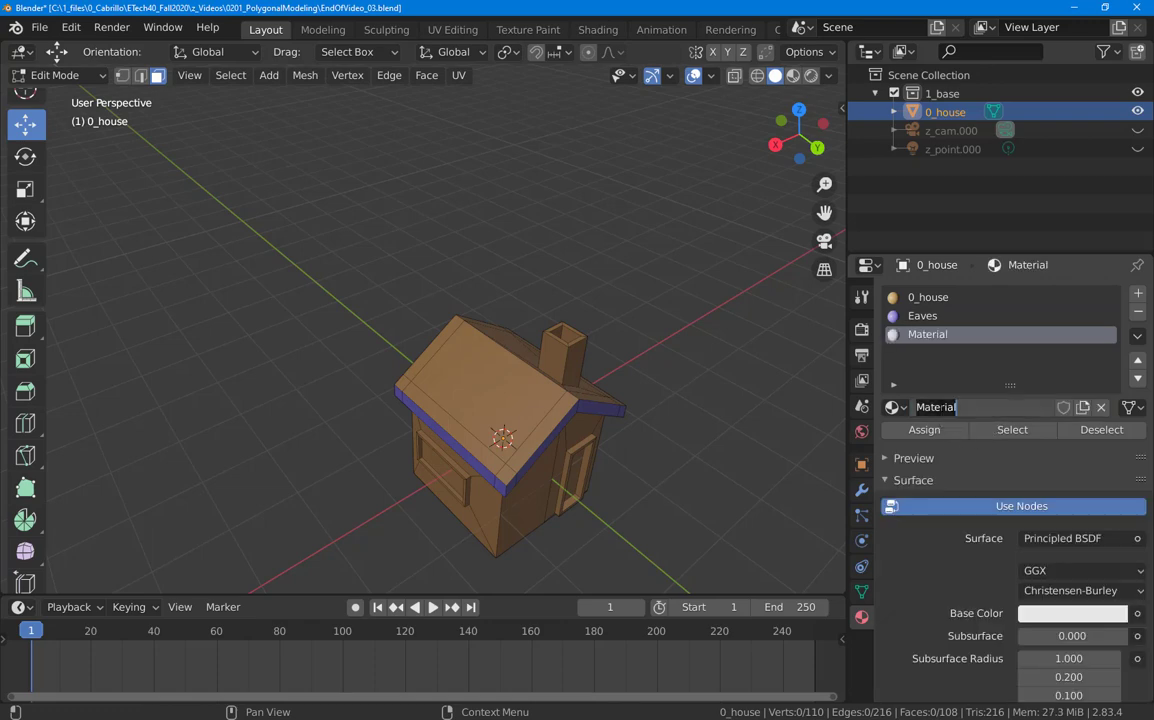
type("Roof")
key("Return")
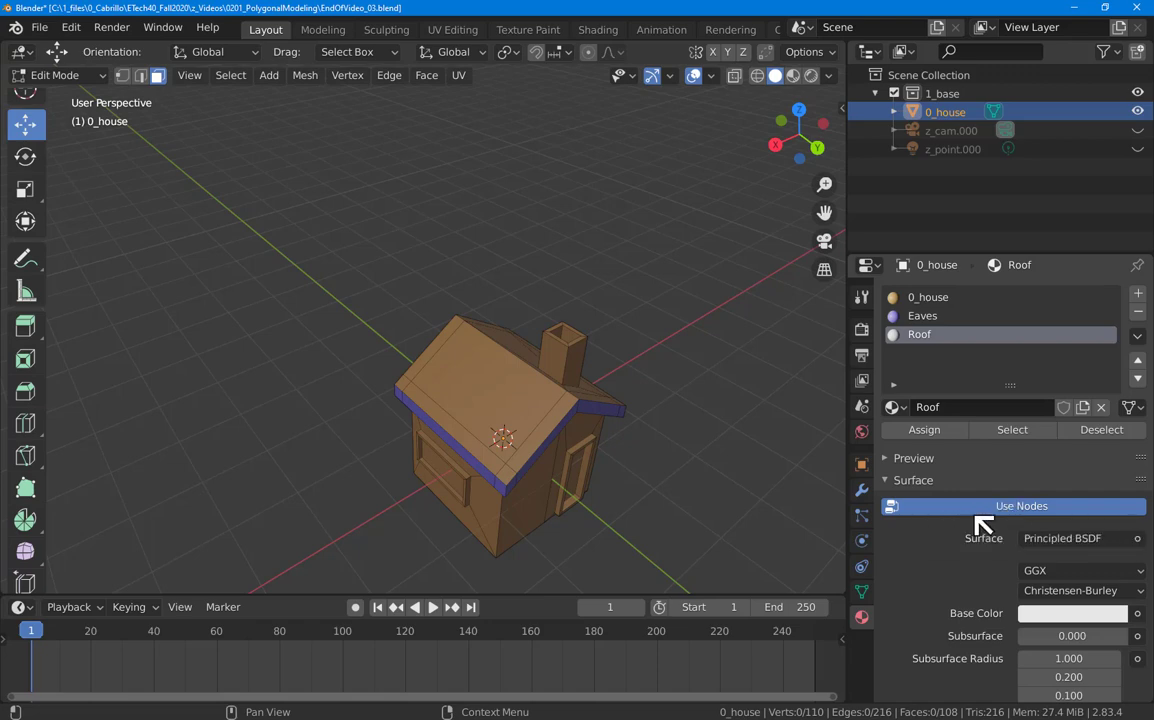
Step: Turn off Use Nodes for Roof and darken its base colour to gray
left_click(1010, 505)
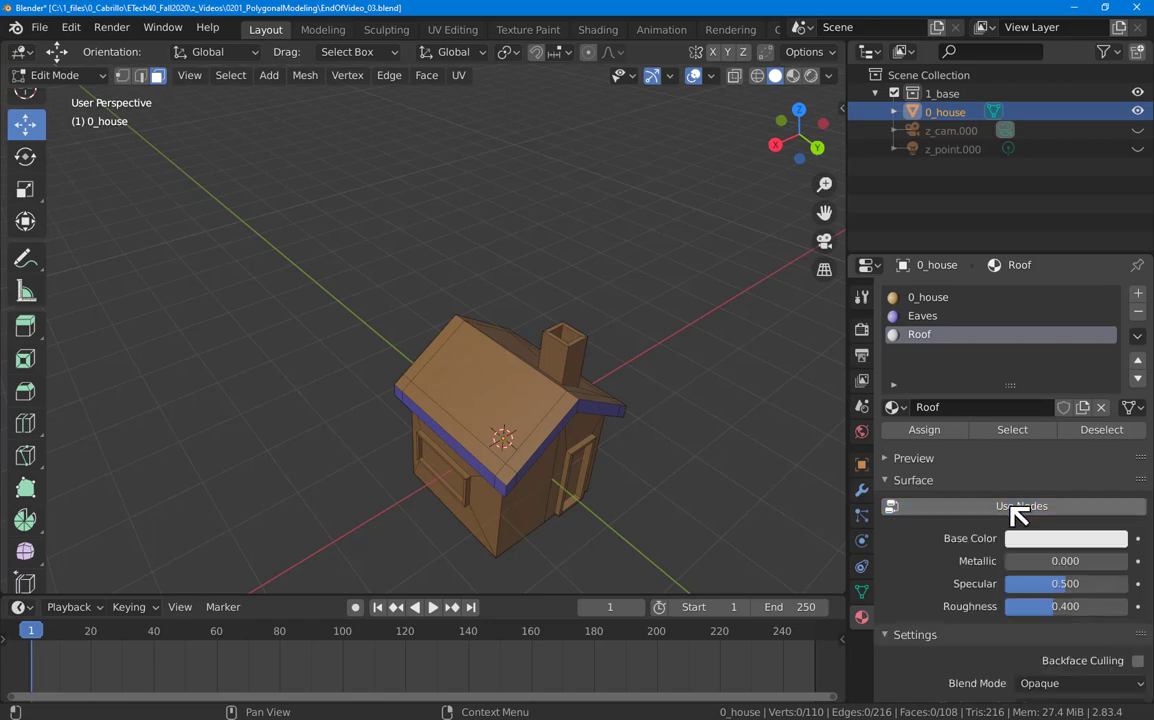
middle_click_drag(790, 525, 703, 500)
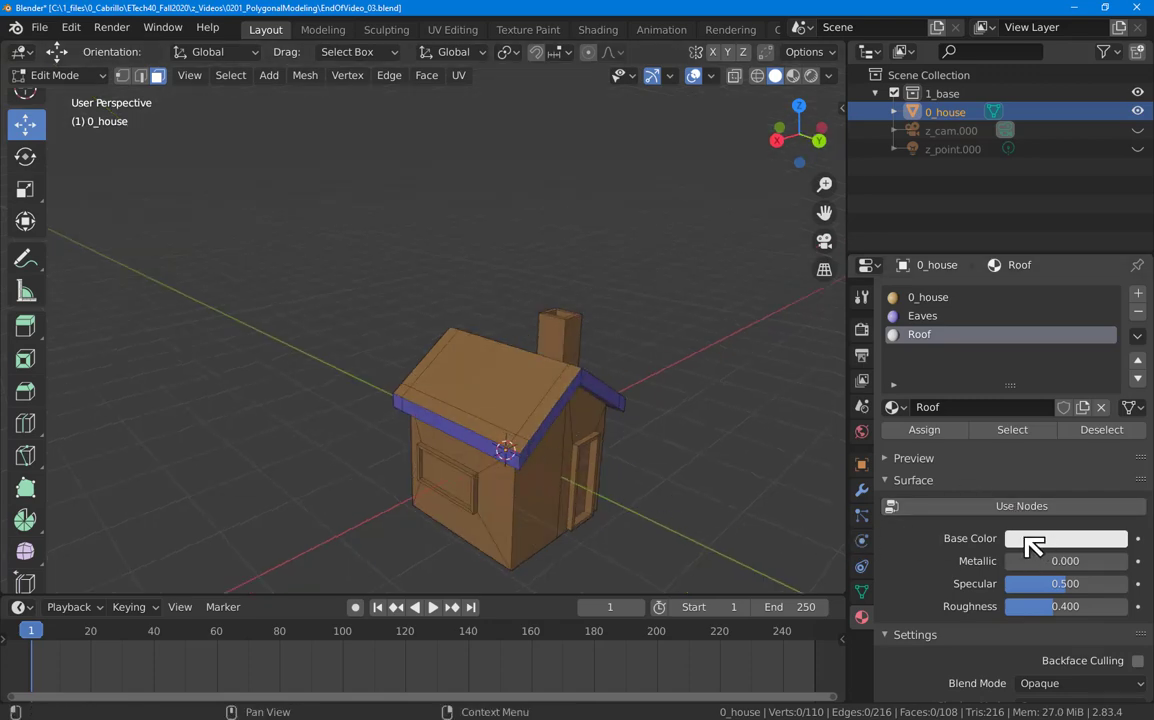
left_click(1030, 548)
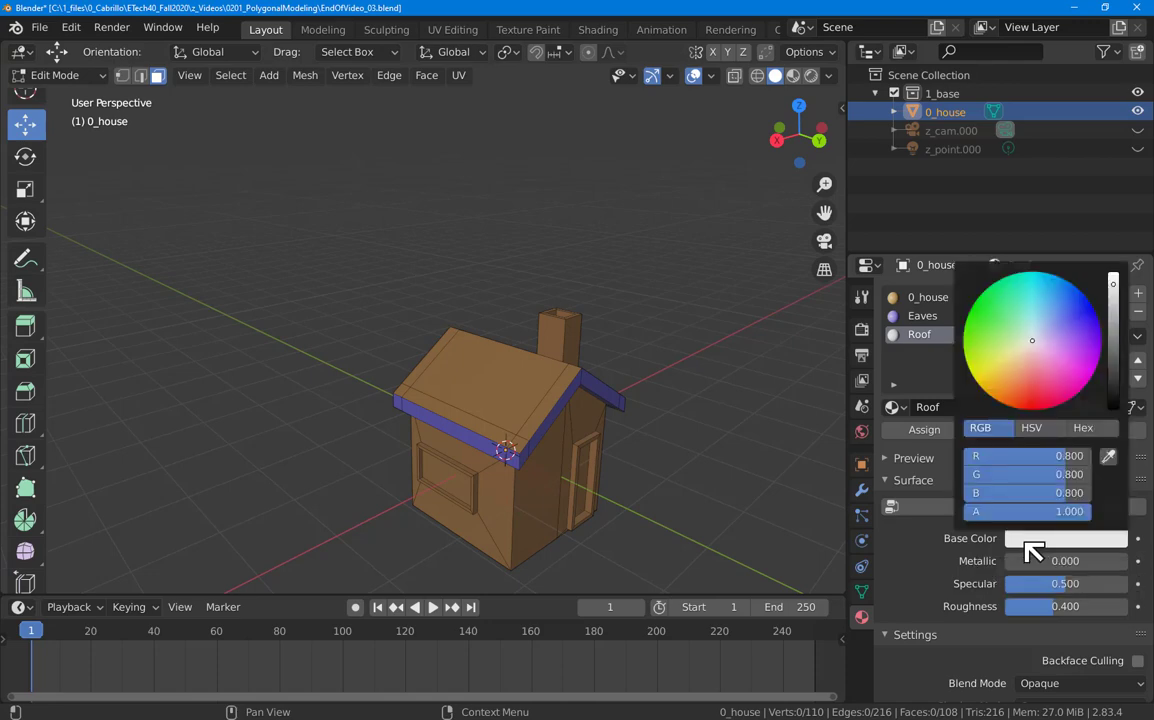
left_click(1055, 542)
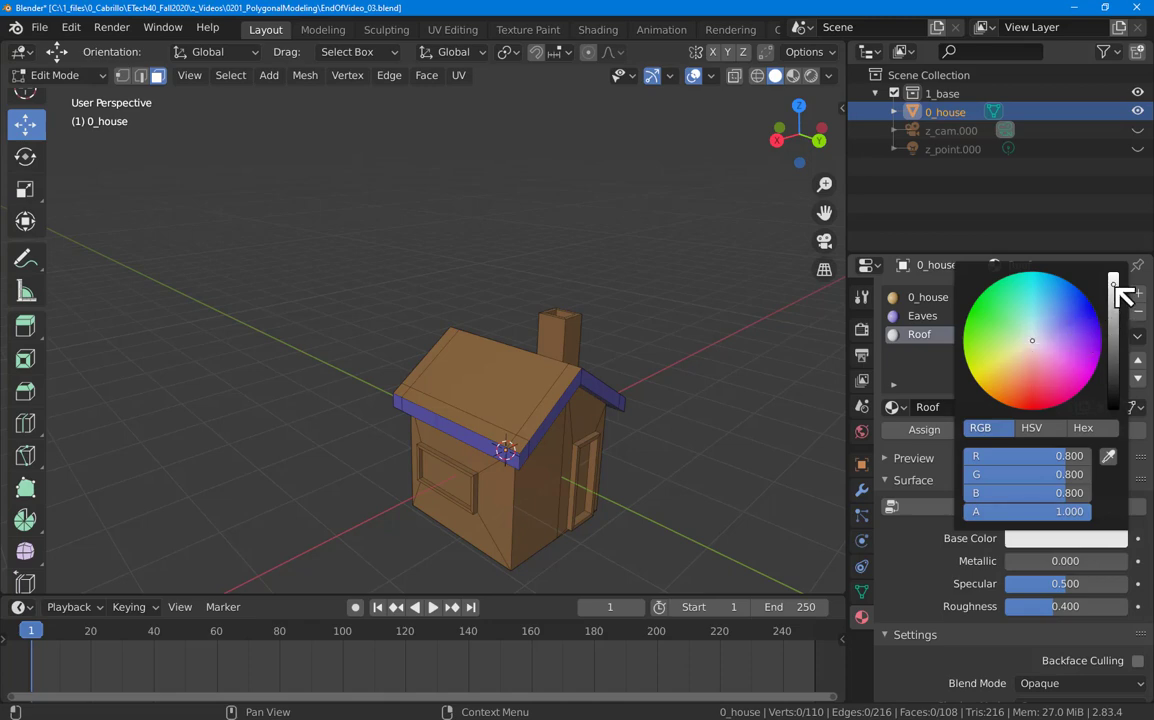
left_click_drag(1118, 287, 1113, 364)
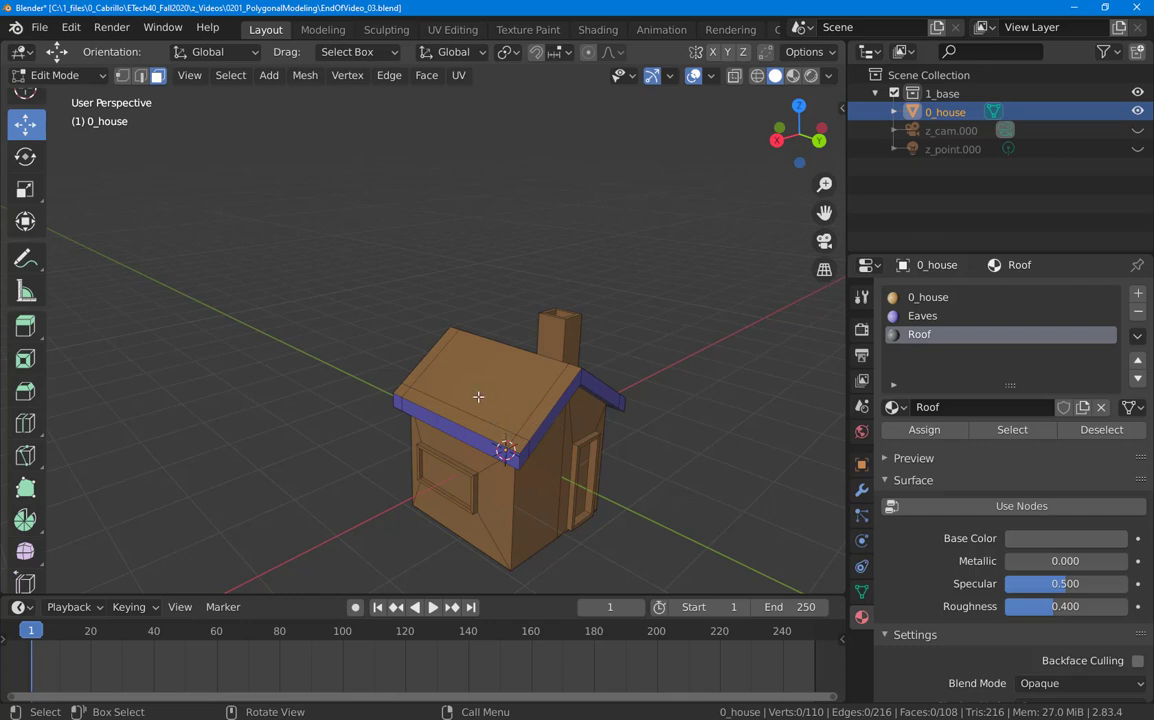
Step: In Edit Mode, select the house's 15 roof-top faces by growing and adding to the selection
mouse_move(478, 397)
middle_mouse_down()
mouse_move(490, 396)
mouse_move(469, 390)
middle_mouse_up()
left_click(469, 390)
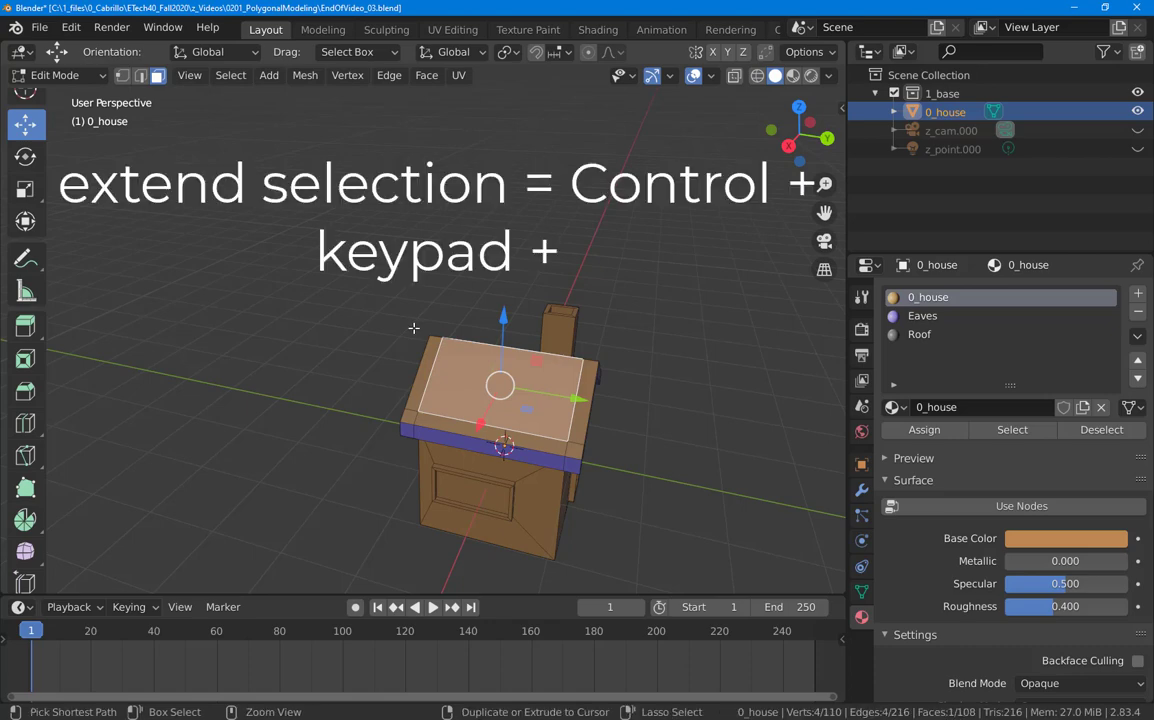
key("ctrl+KP_Add")
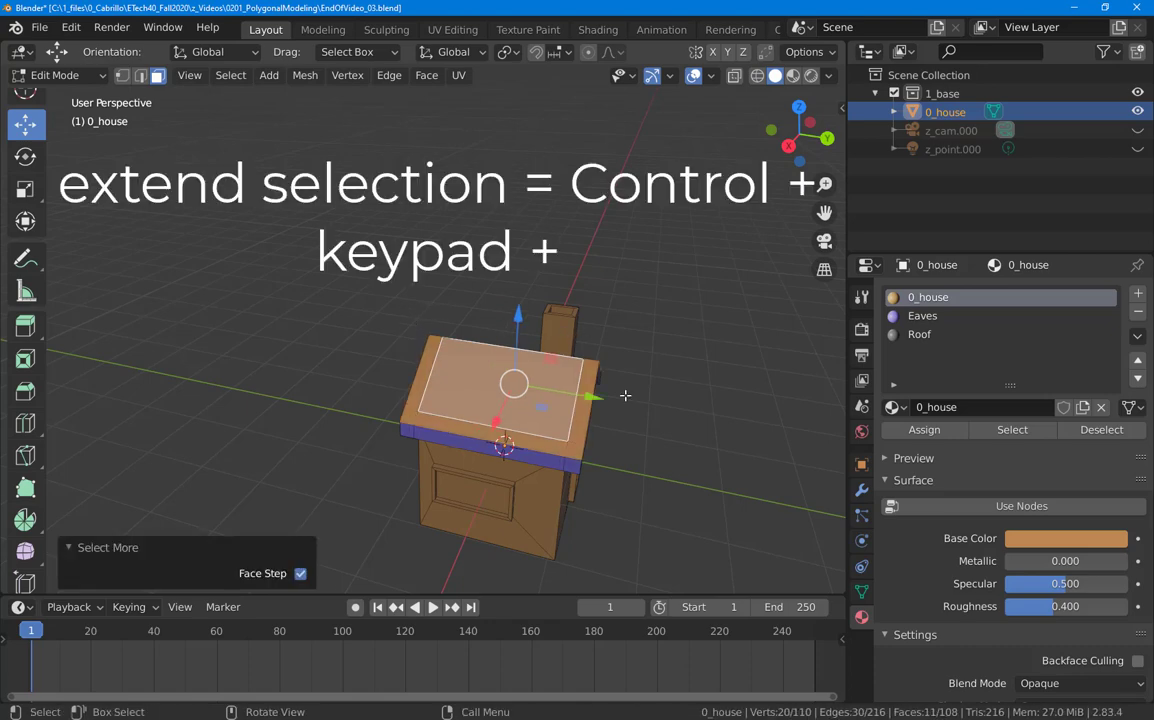
middle_click_drag(625, 396, 363, 402)
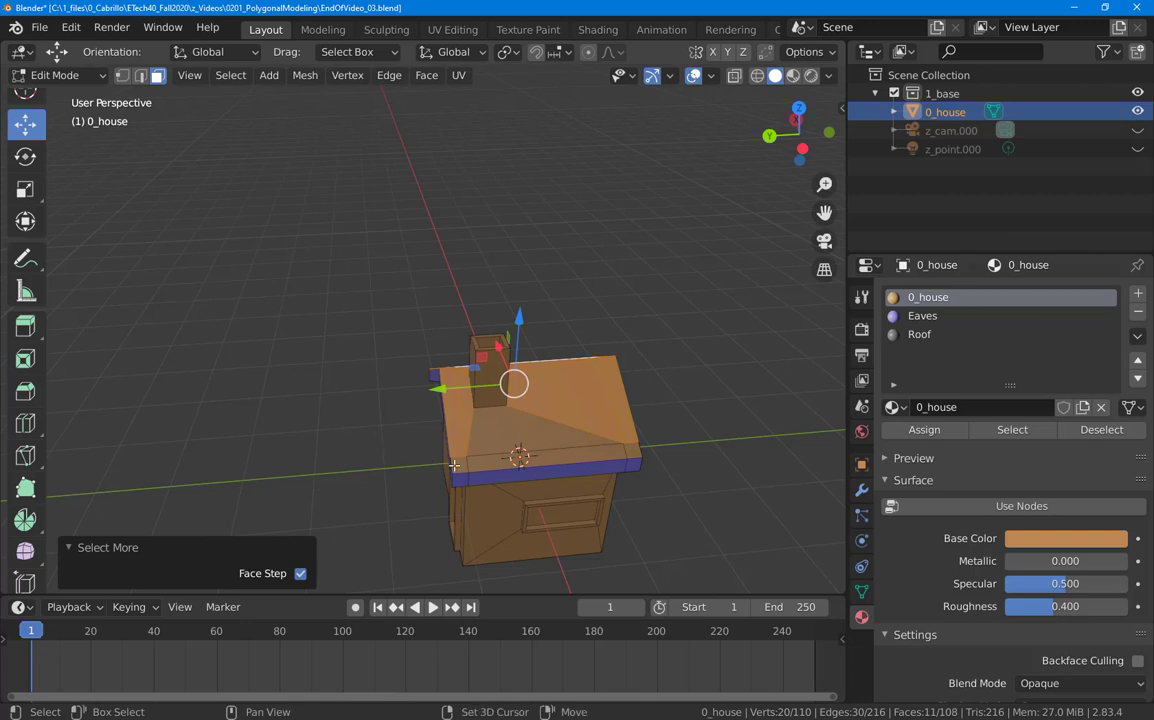
left_click(456, 466, "shift")
left_click(484, 461, "shift")
left_click(491, 440, "shift")
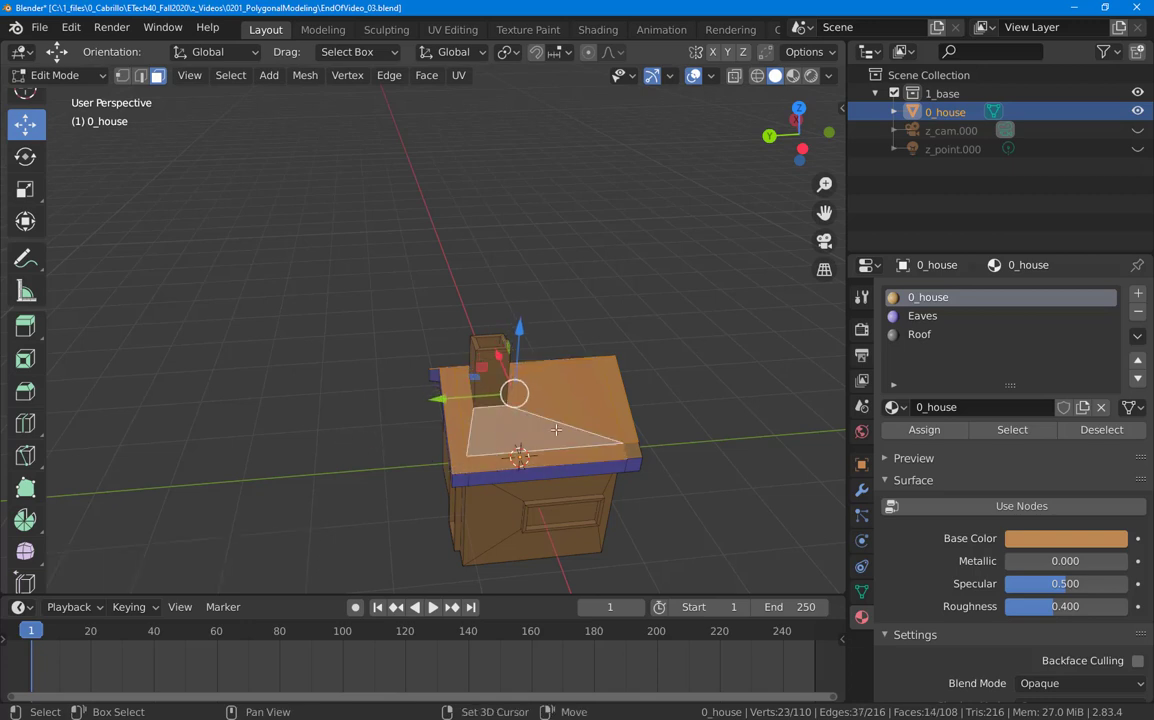
left_click(632, 452, "shift")
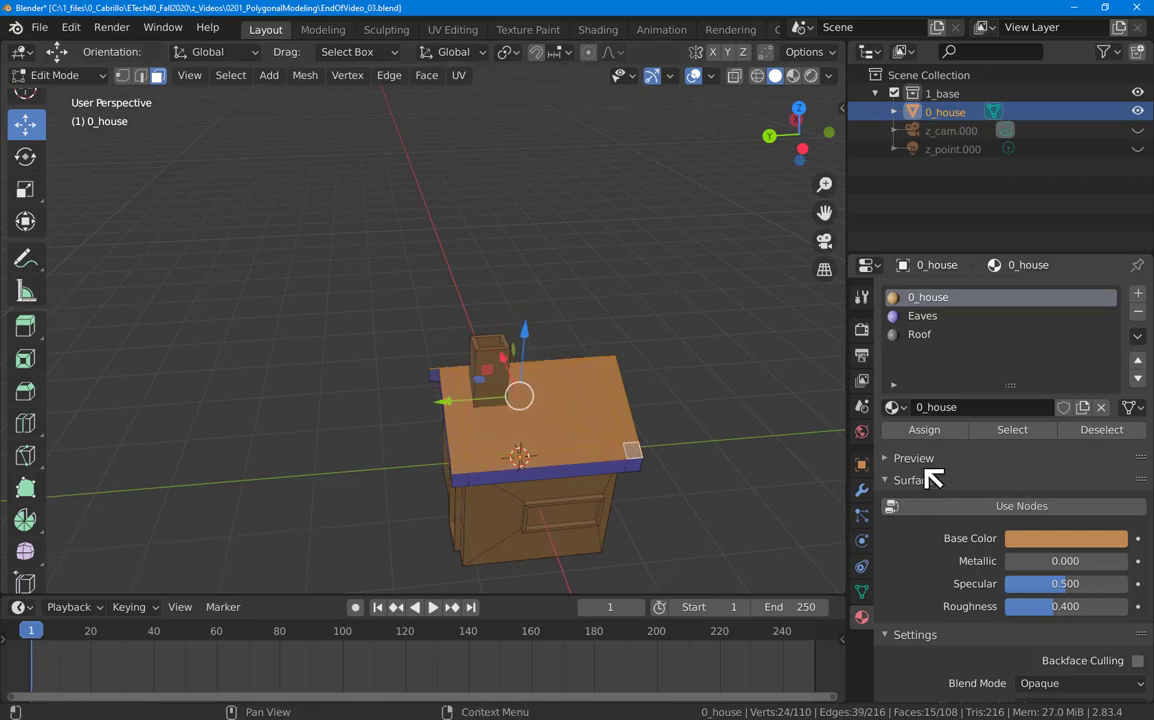
left_click(924, 430)
left_click(769, 484)
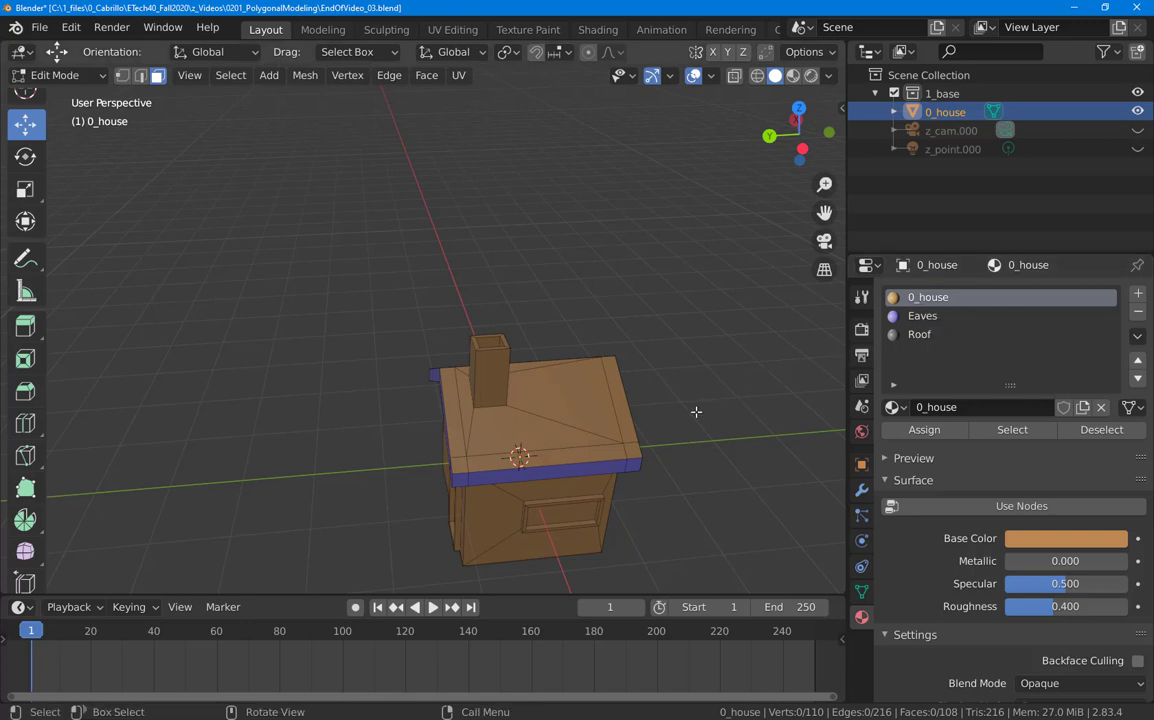
key("ctrl+z")
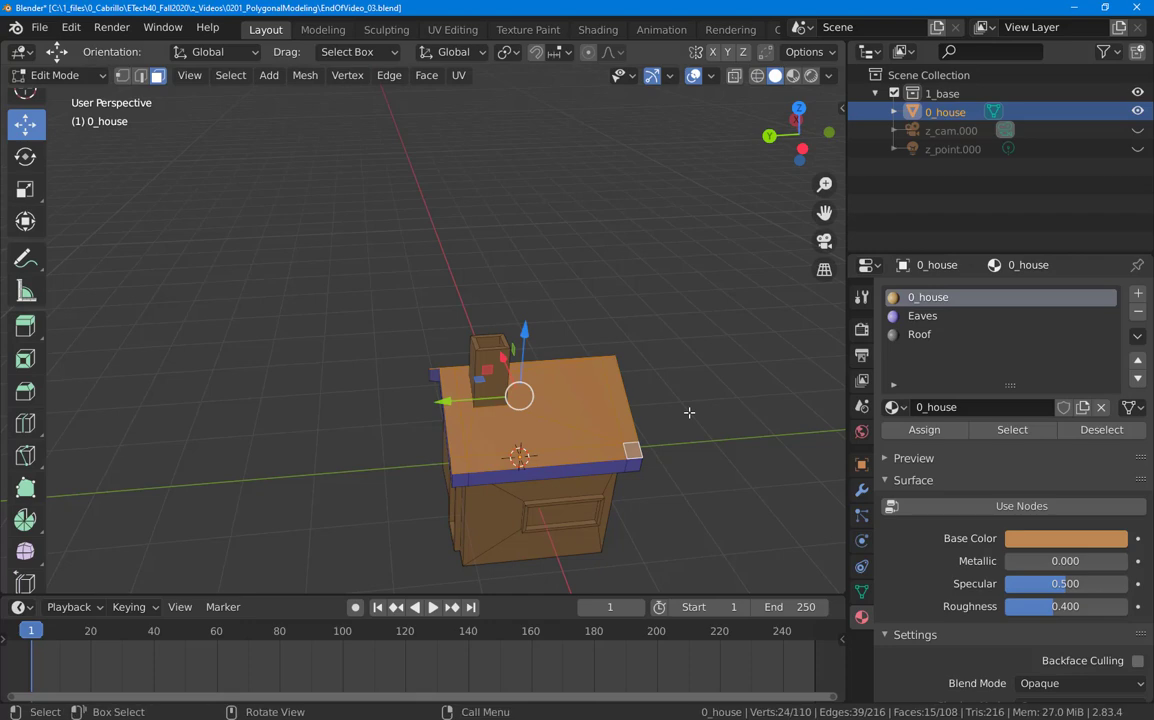
middle_click_drag(539, 478, 468, 485)
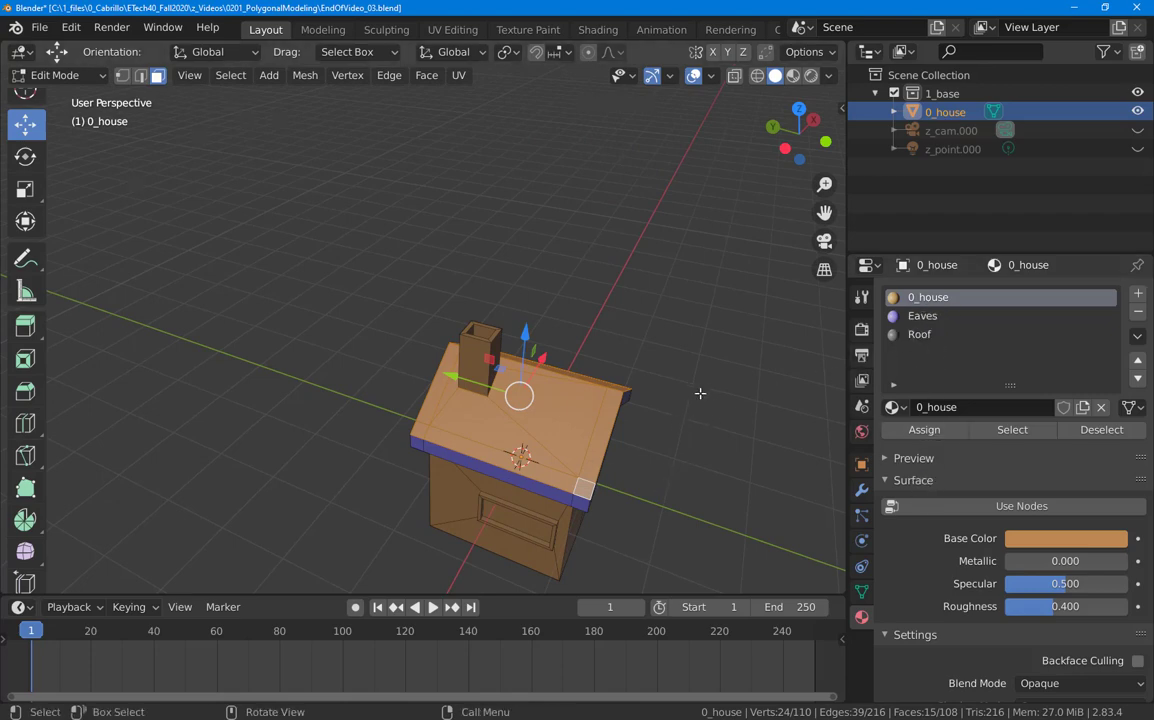
Step: Assign the Roof material to the selected roof-top faces, then deselect them
left_click(925, 337)
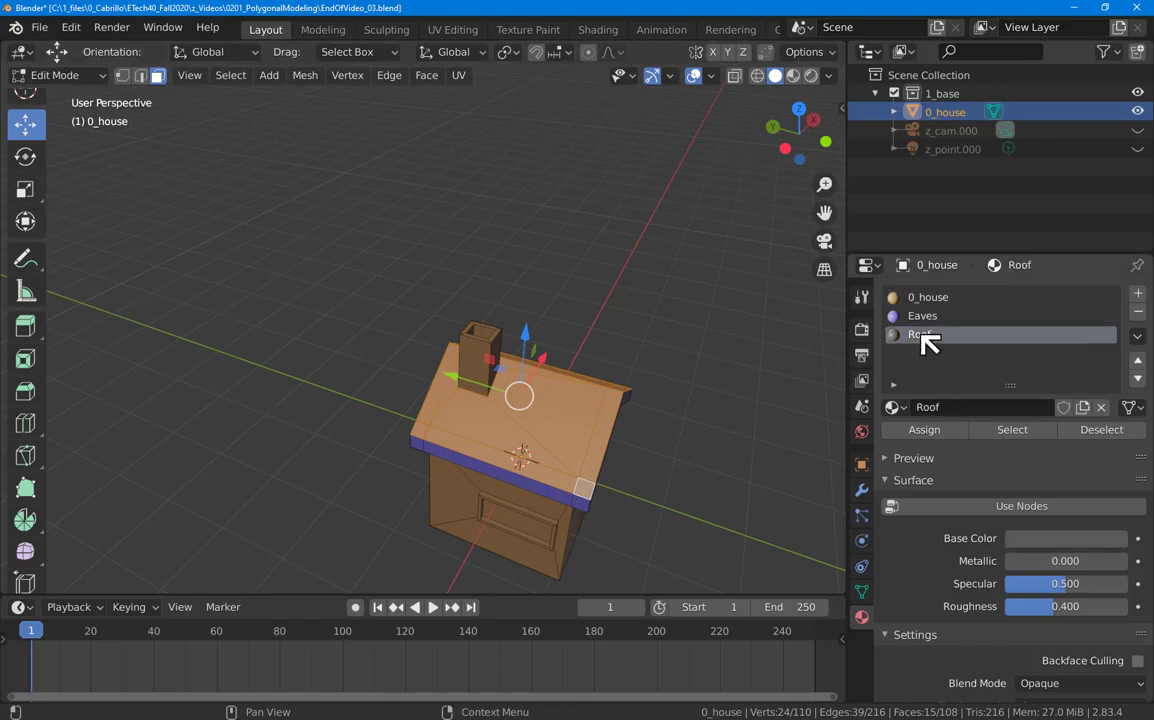
left_click(924, 430)
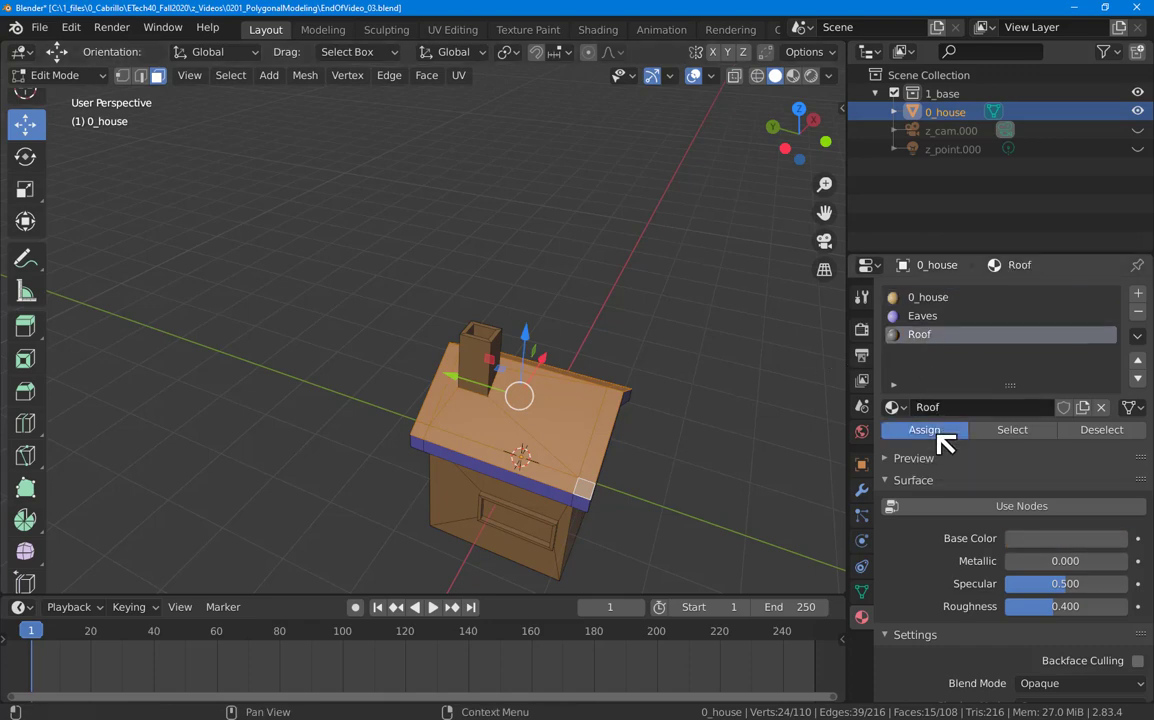
key("alt+a")
middle_click_drag(427, 499, 464, 443)
scroll(515, 536, "down", 3)
scroll(527, 529, "up", 3)
scroll(515, 510, "up", 2)
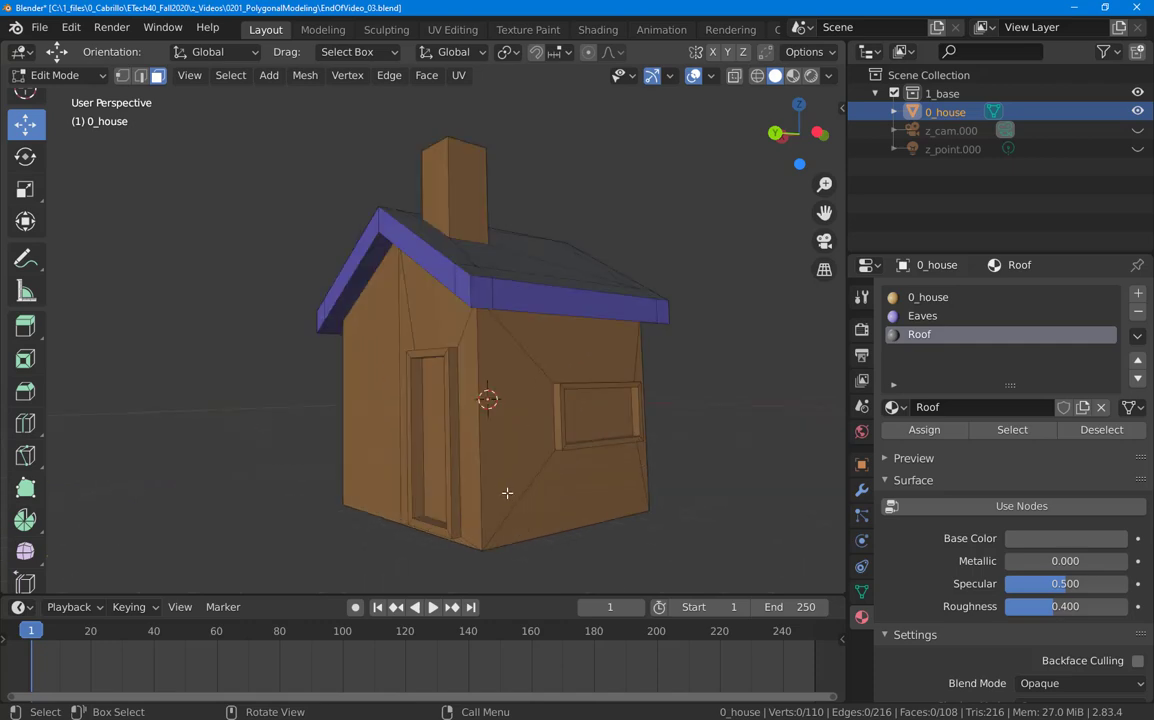
middle_click_drag(507, 492, 498, 498)
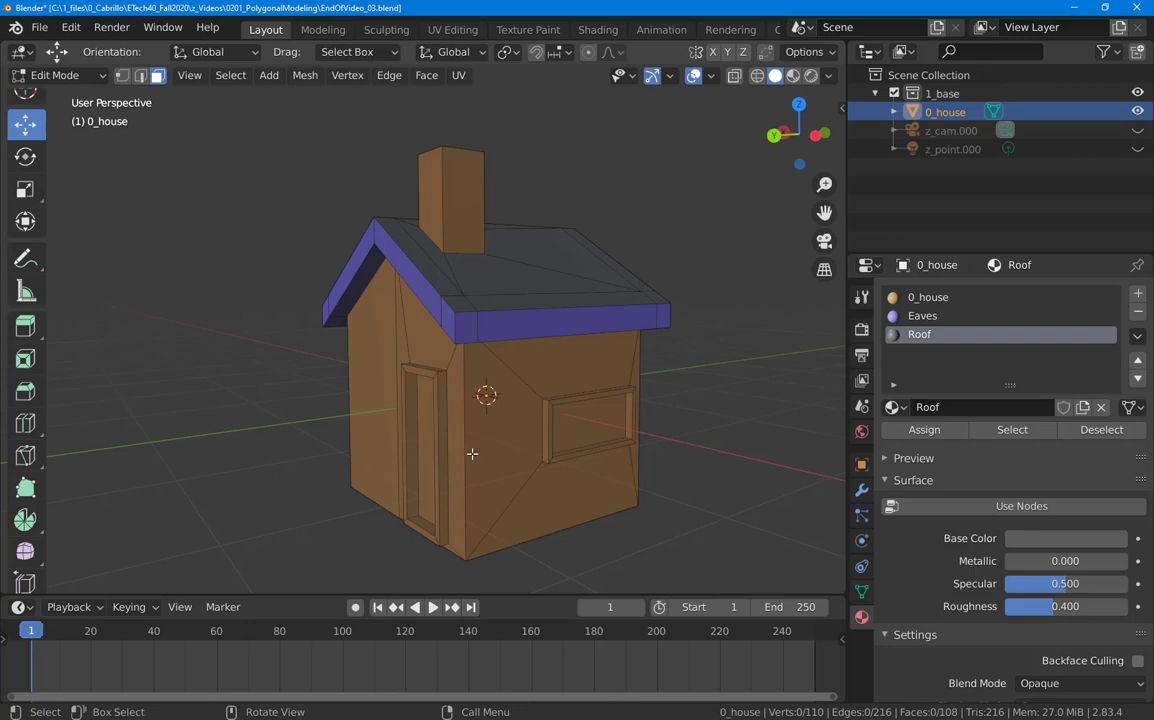
Step: Add a new material slot with a new material named Frames
left_click(1138, 294)
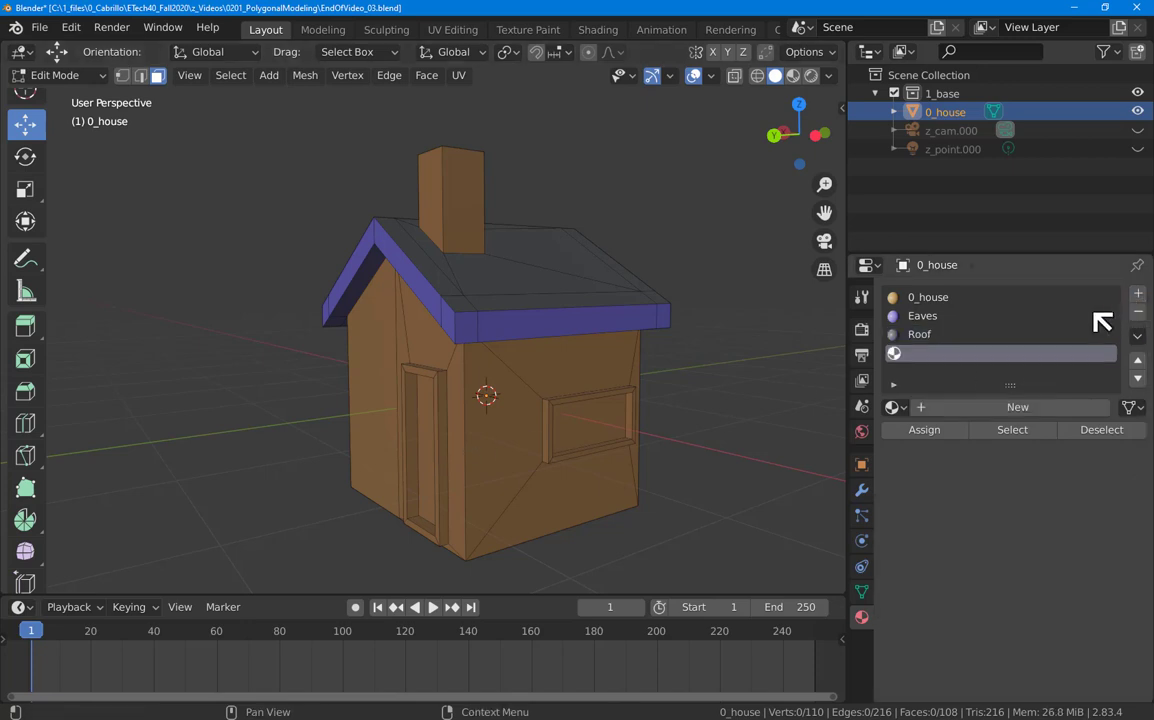
left_click(968, 407)
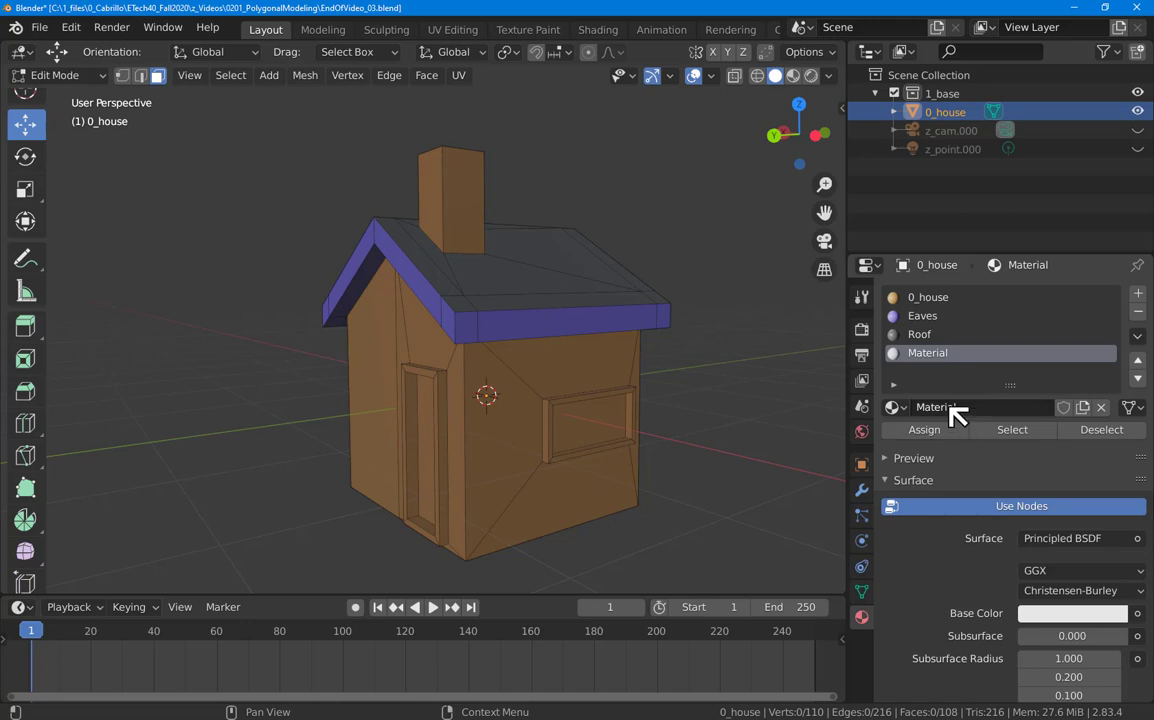
left_click(1020, 404)
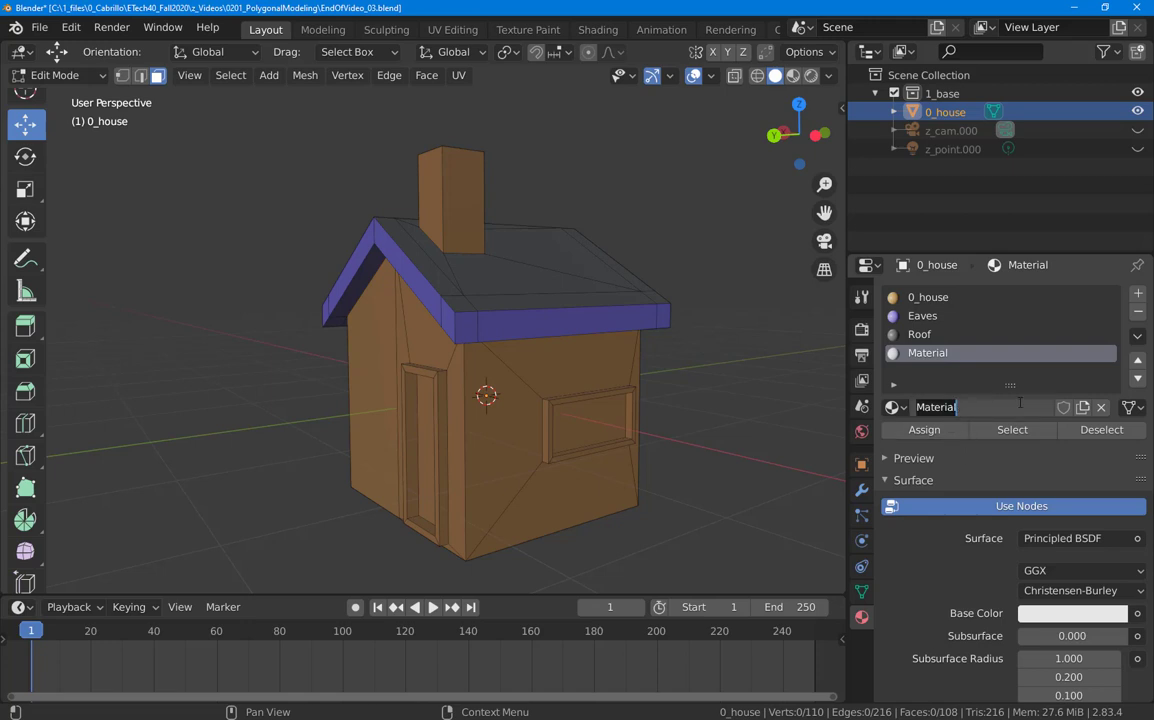
type("Frames")
key("Return")
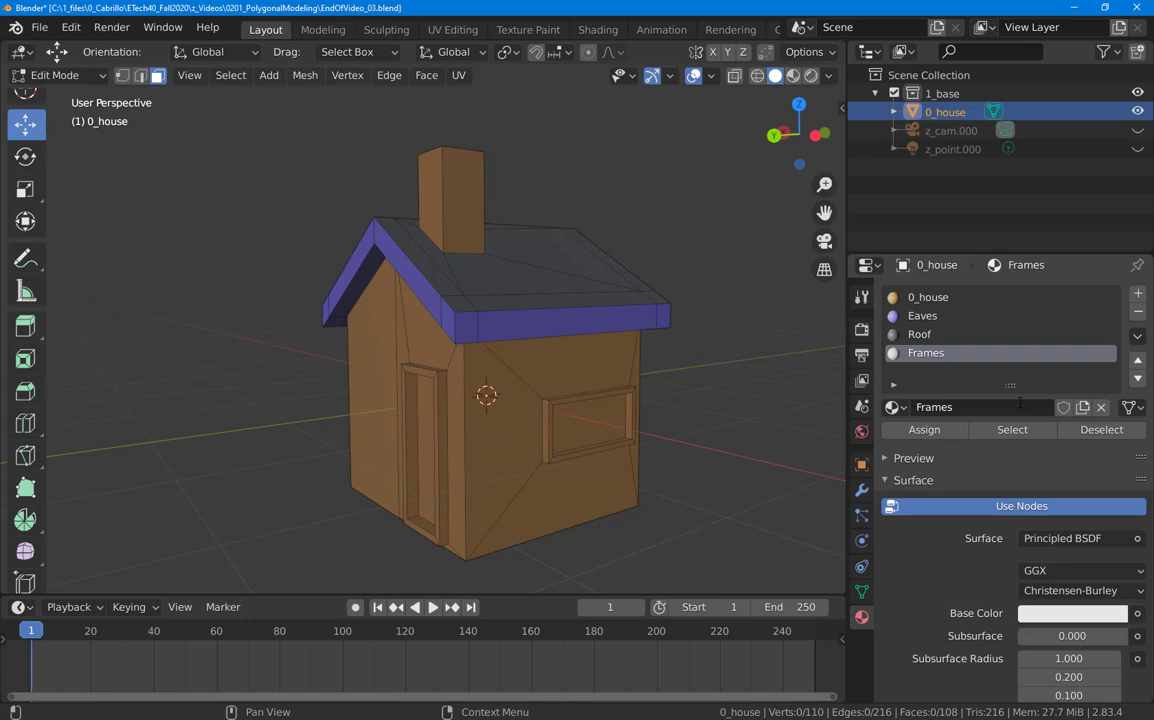
Step: Turn off Use Nodes for Frames and eyedropper the eaves' purple into its base colour
left_click(963, 510)
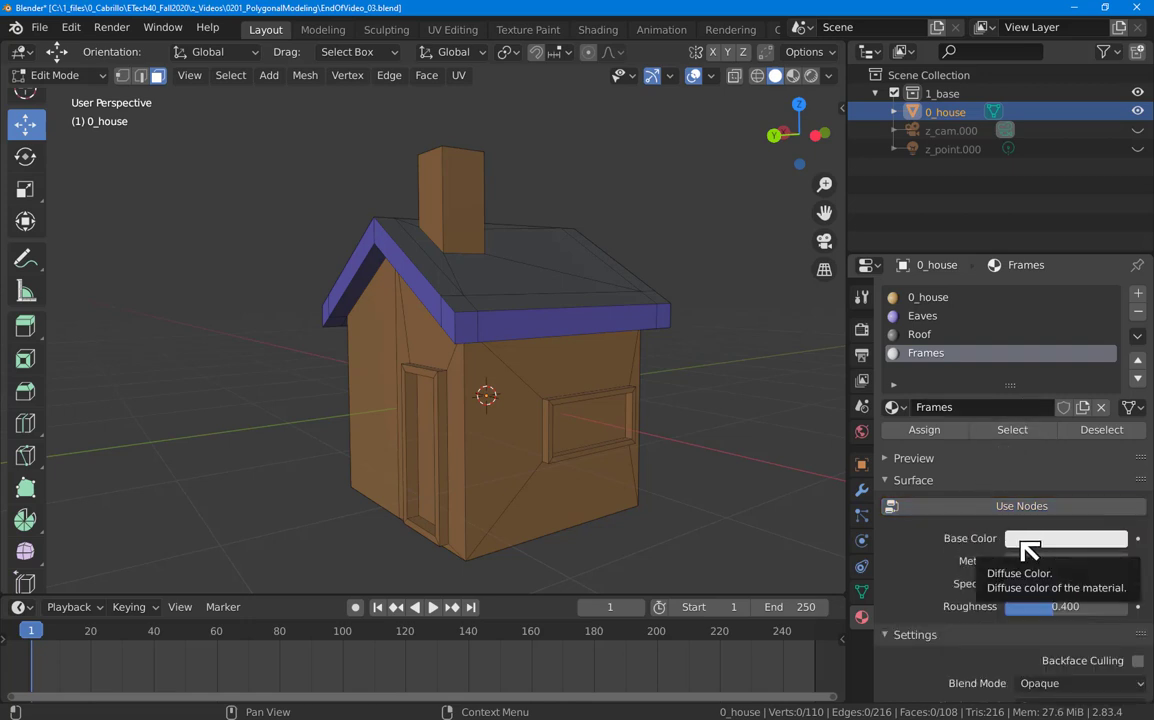
left_click(1022, 542)
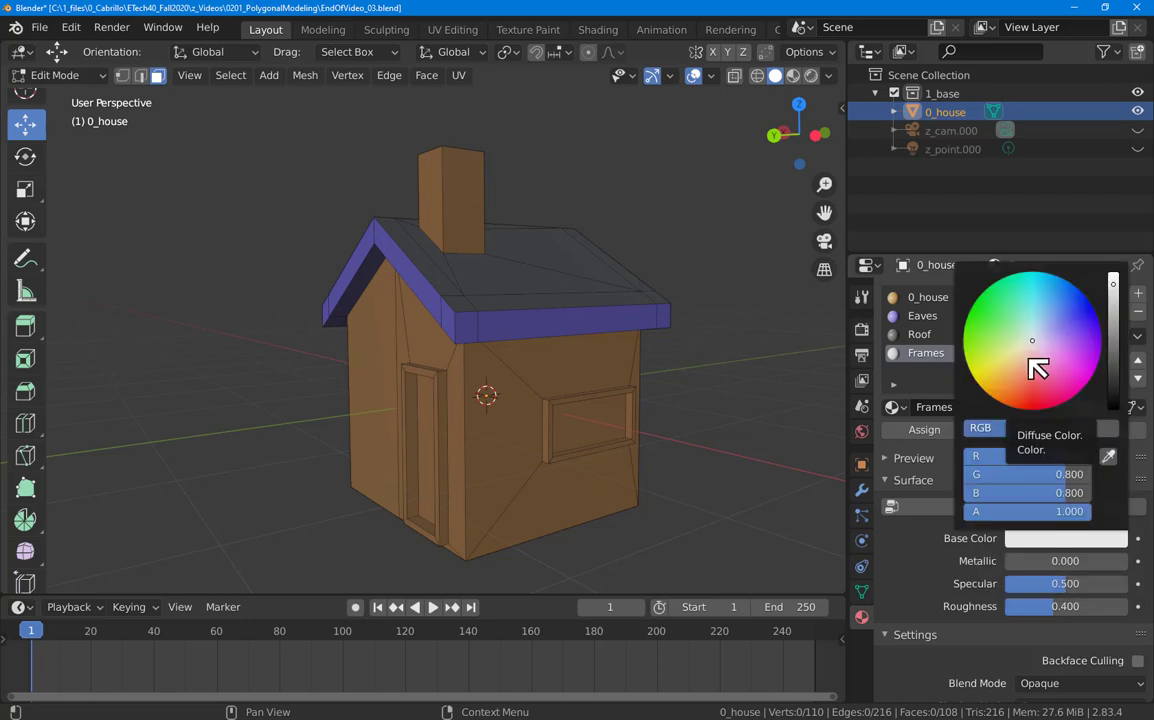
left_click(1109, 456)
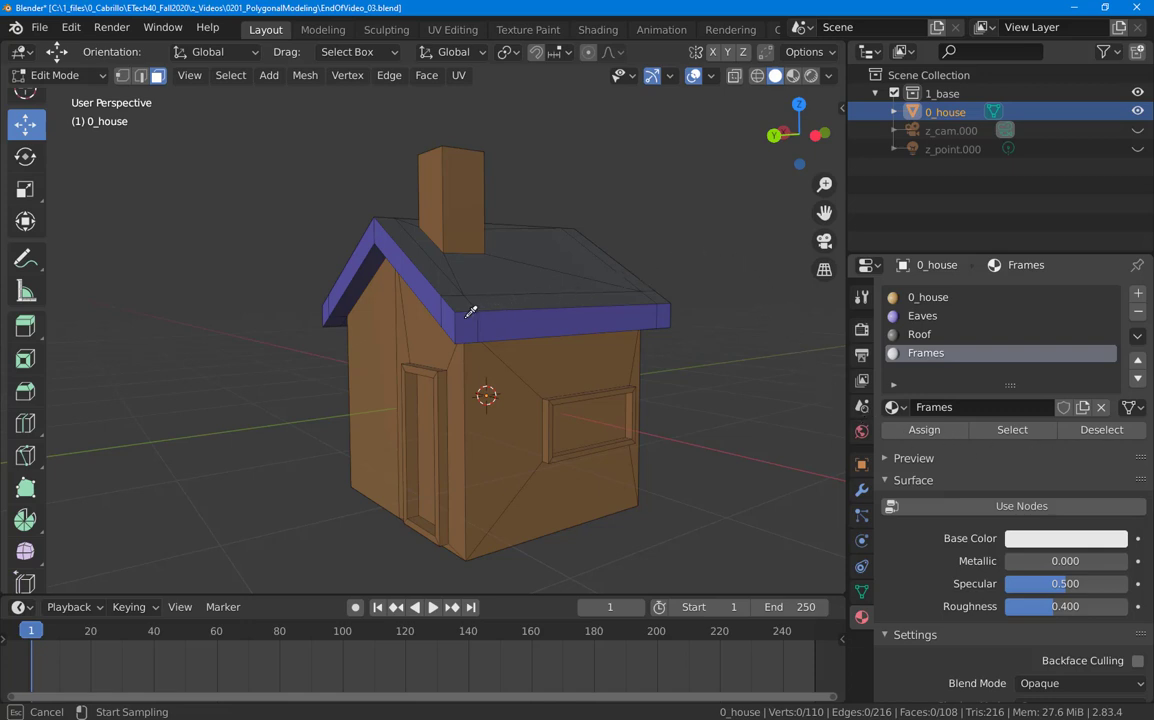
left_click(494, 329)
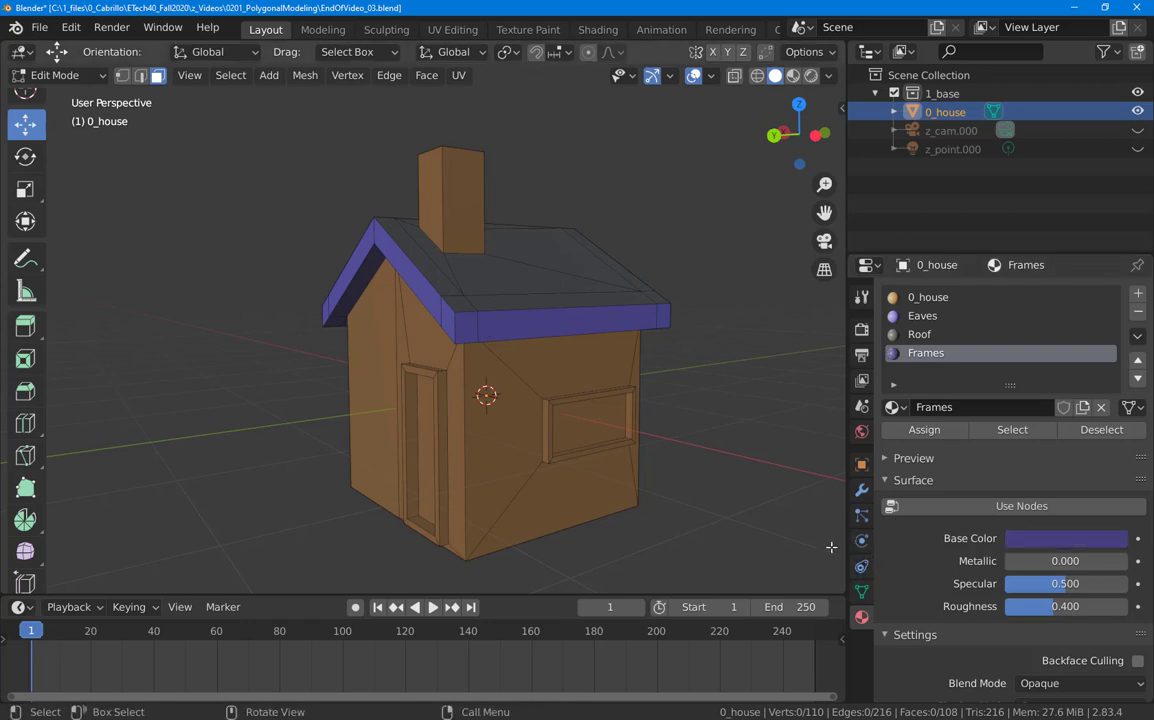
left_click(922, 316)
left_click(926, 354)
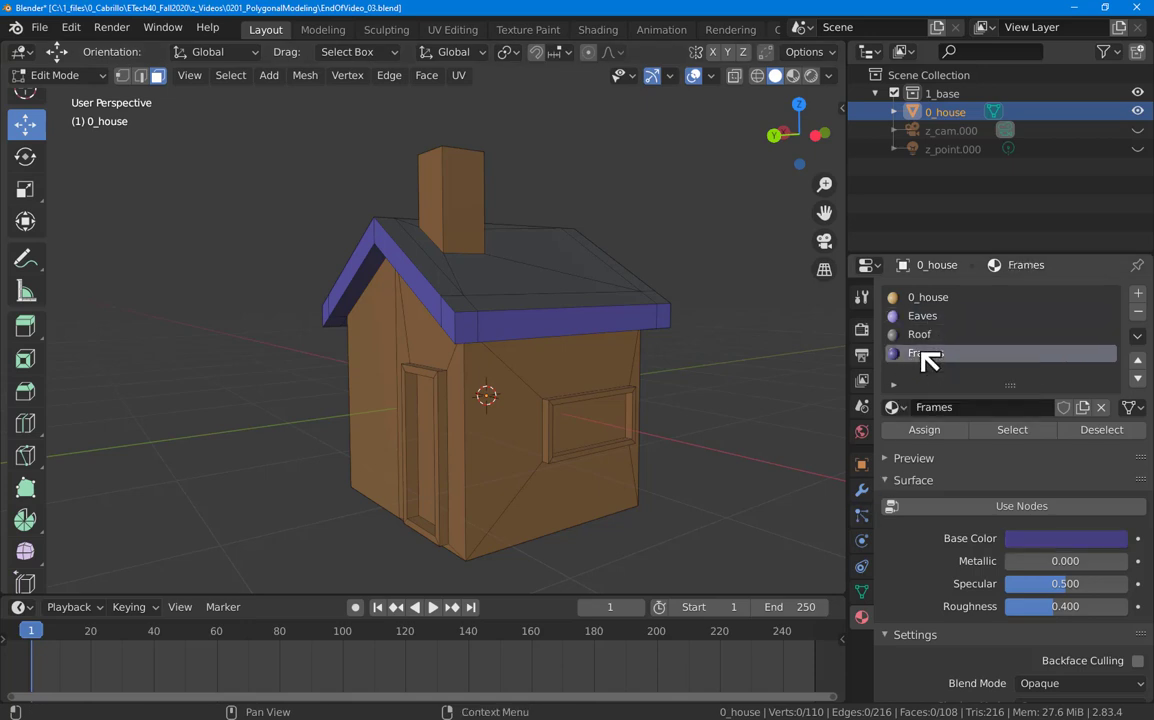
left_click(933, 318)
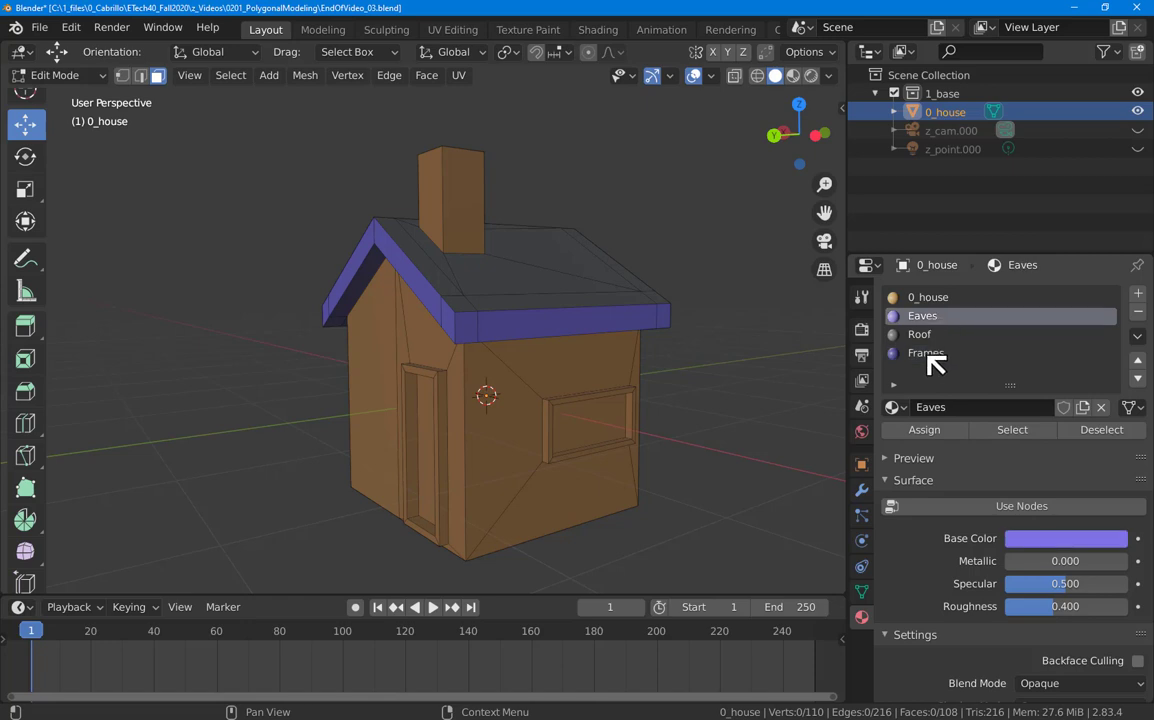
left_click(933, 354)
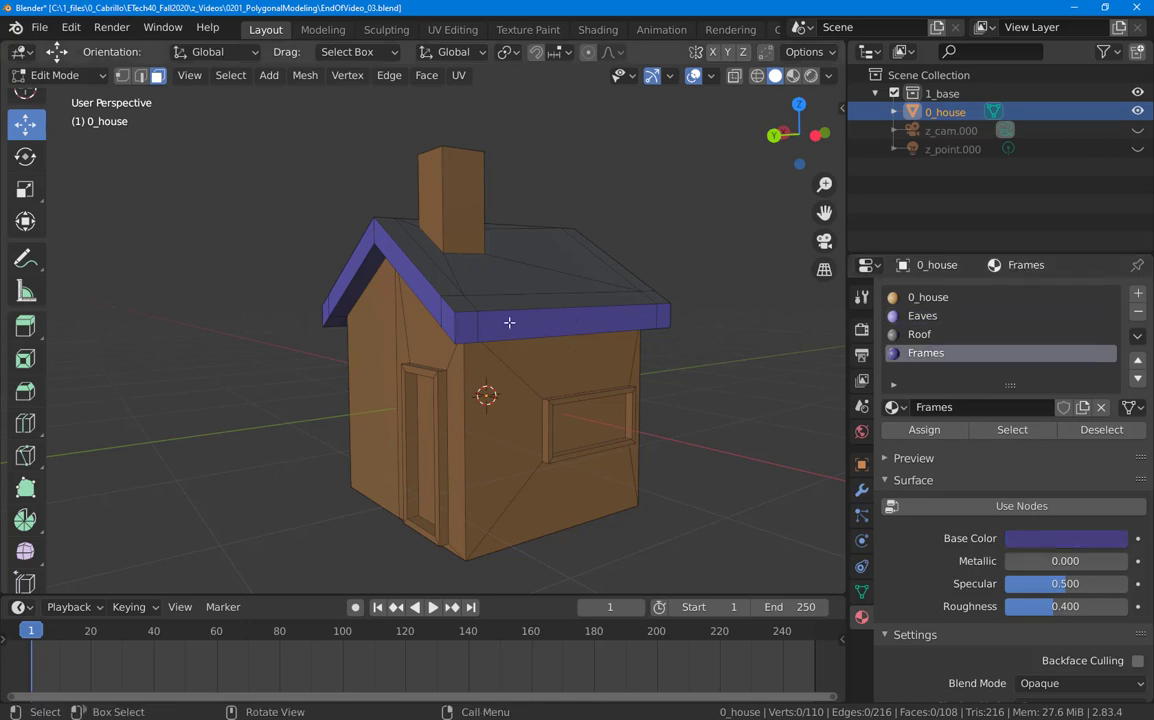
middle_click_drag(553, 332, 548, 375)
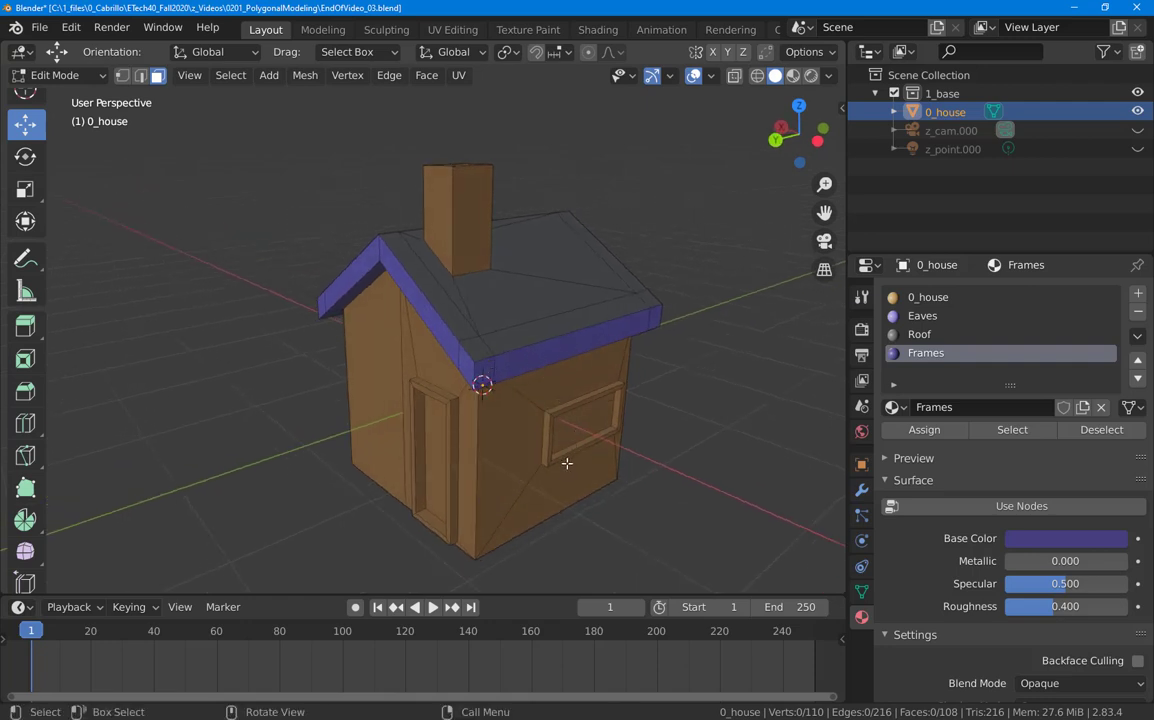
middle_click_drag(594, 467, 544, 444)
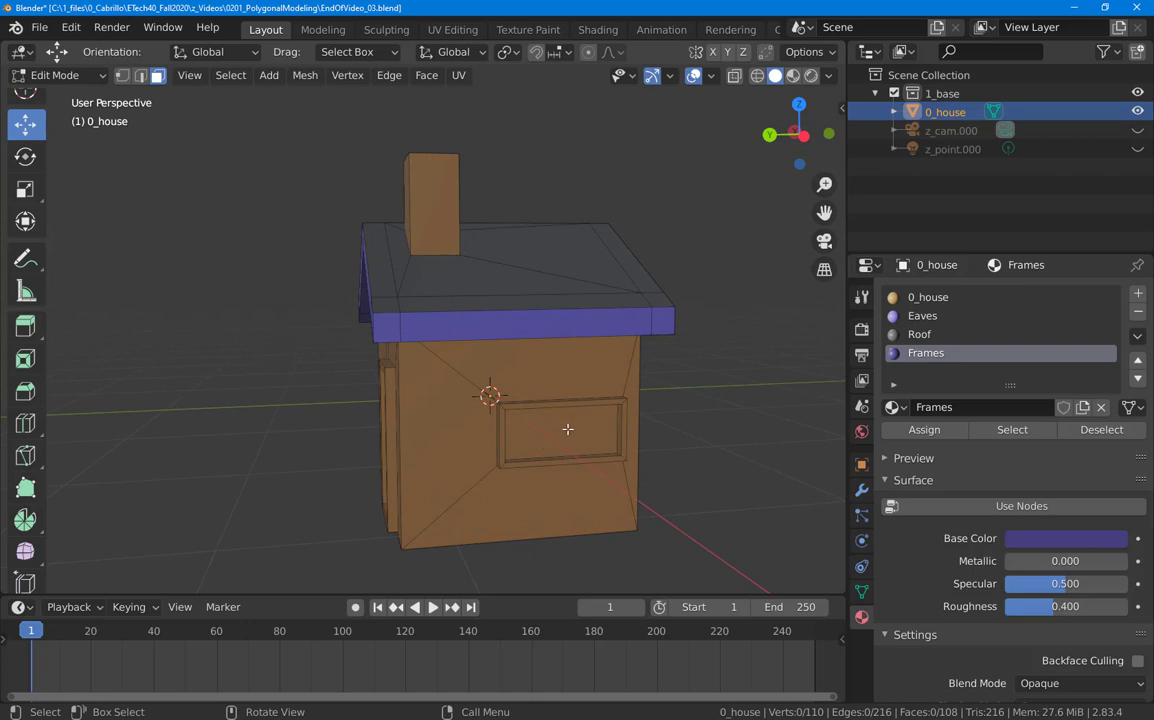
Step: Grow a window's inner-face selection to its frame and assign the Frames material
left_click(565, 433)
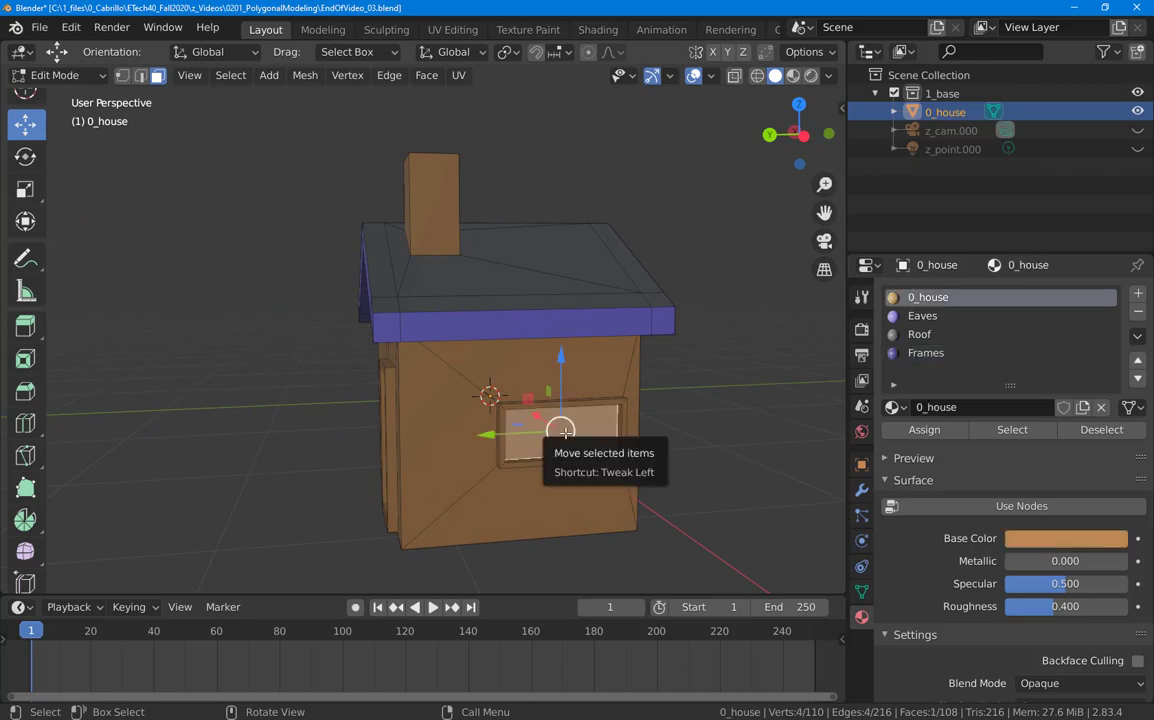
key("ctrl")
key("ctrl+KP_Add")
key("ctrl+KP_Add")
key("ctrl+KP_Add")
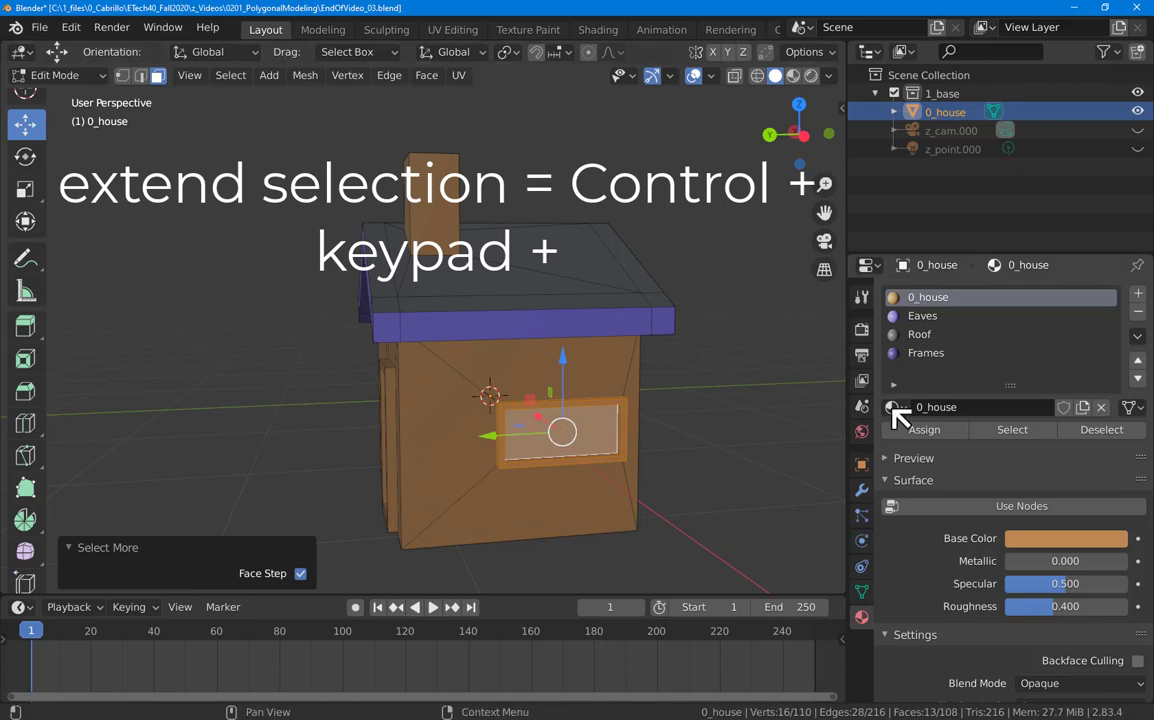
left_click(929, 354)
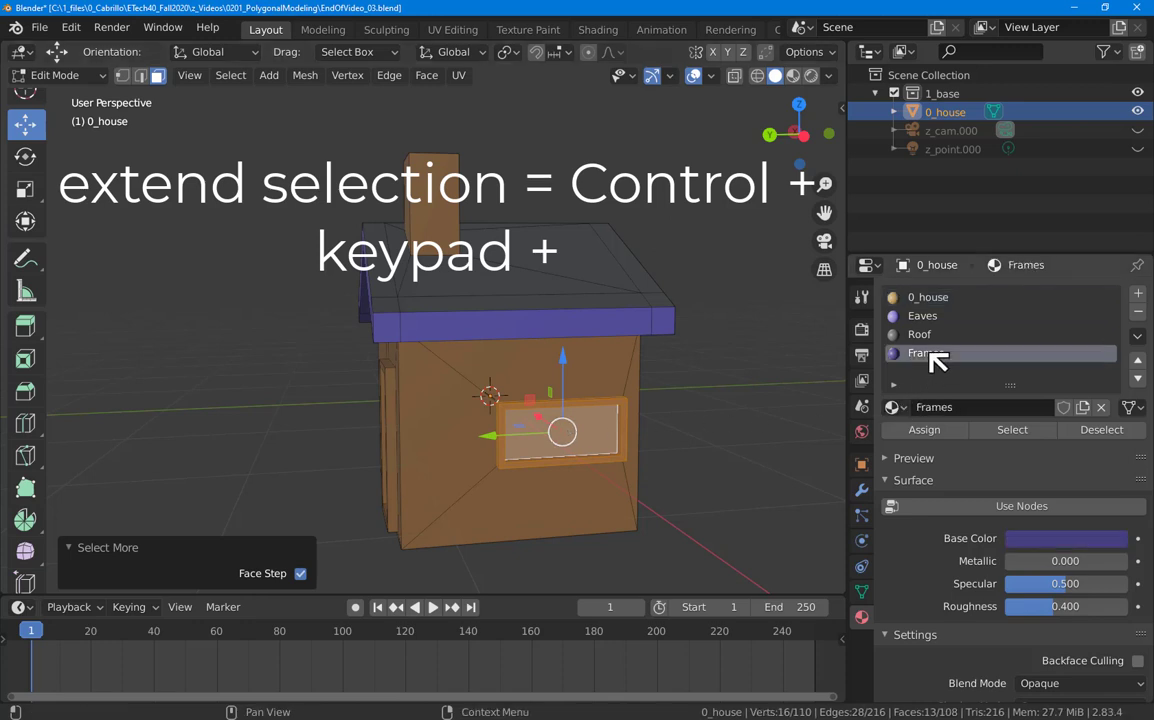
left_click(940, 432)
left_click(677, 504)
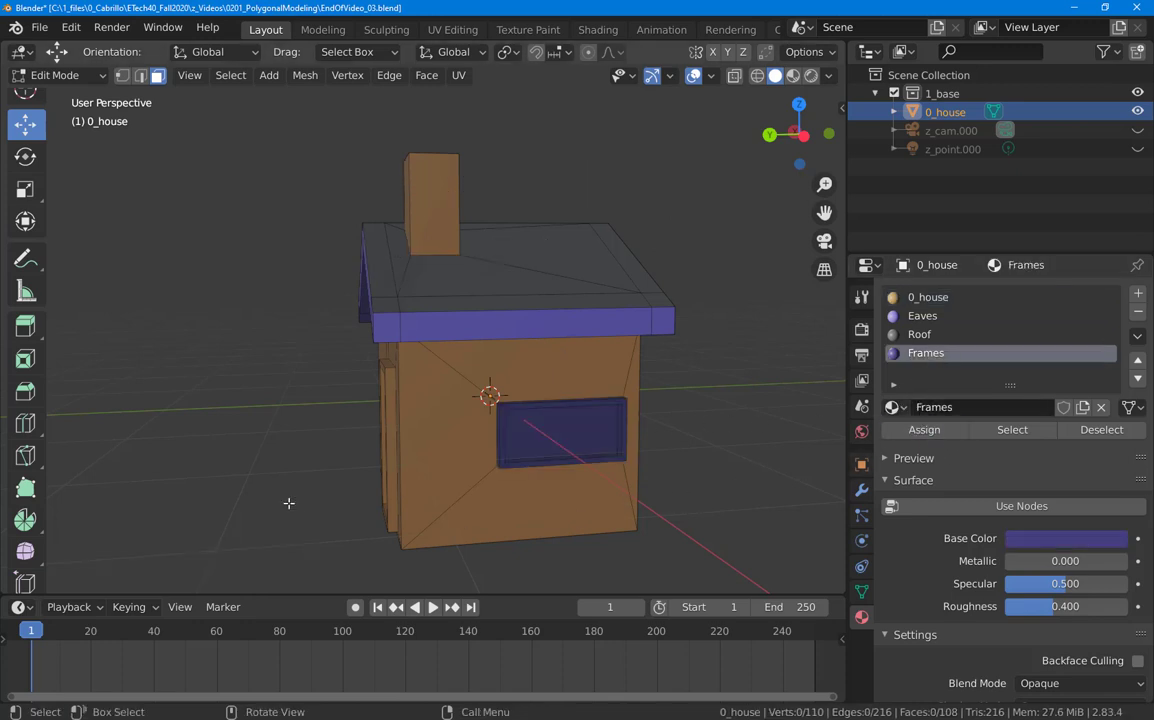
Step: Give the door frame the Frames material by growing from the door's inner face
middle_click_drag(240, 420, 363, 458)
left_click(510, 455)
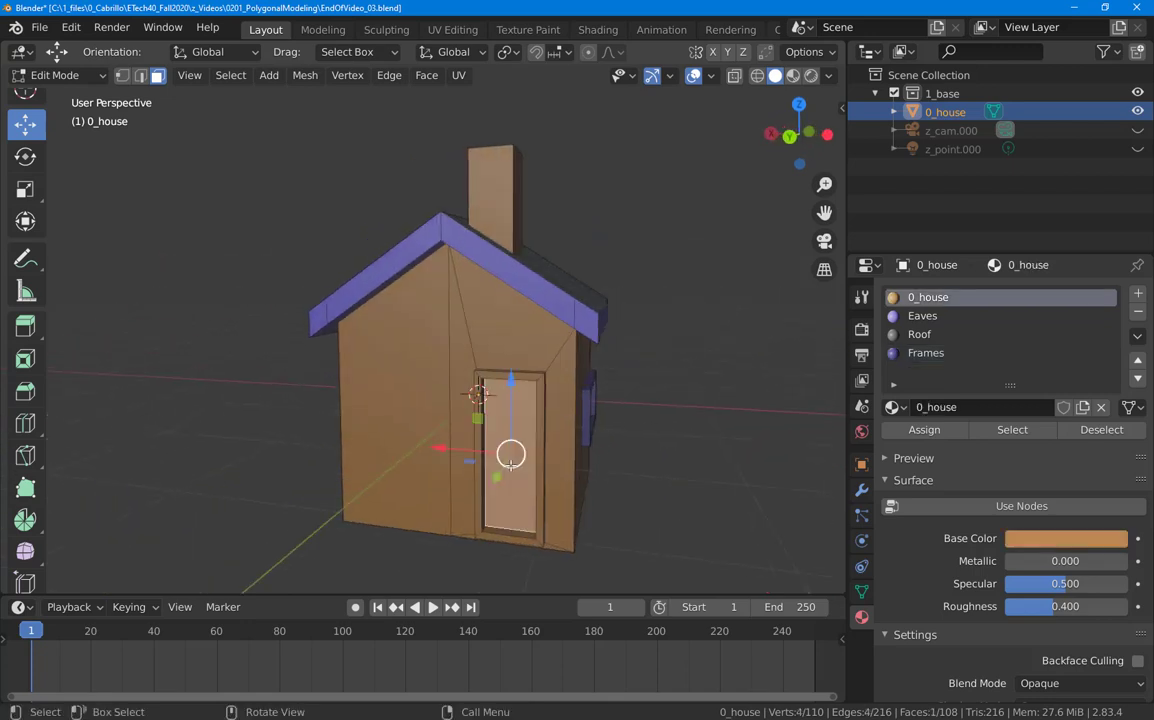
key("ctrl")
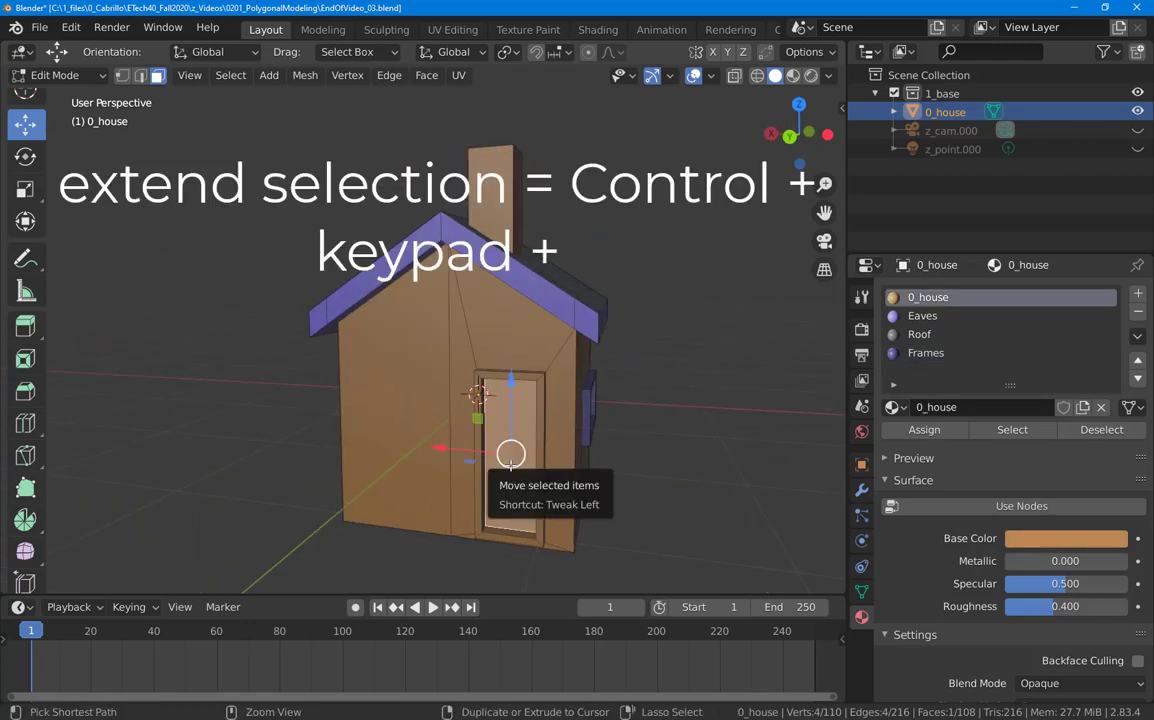
key("ctrl+KP_Add")
key("ctrl+KP_Add")
key("ctrl+KP_Add")
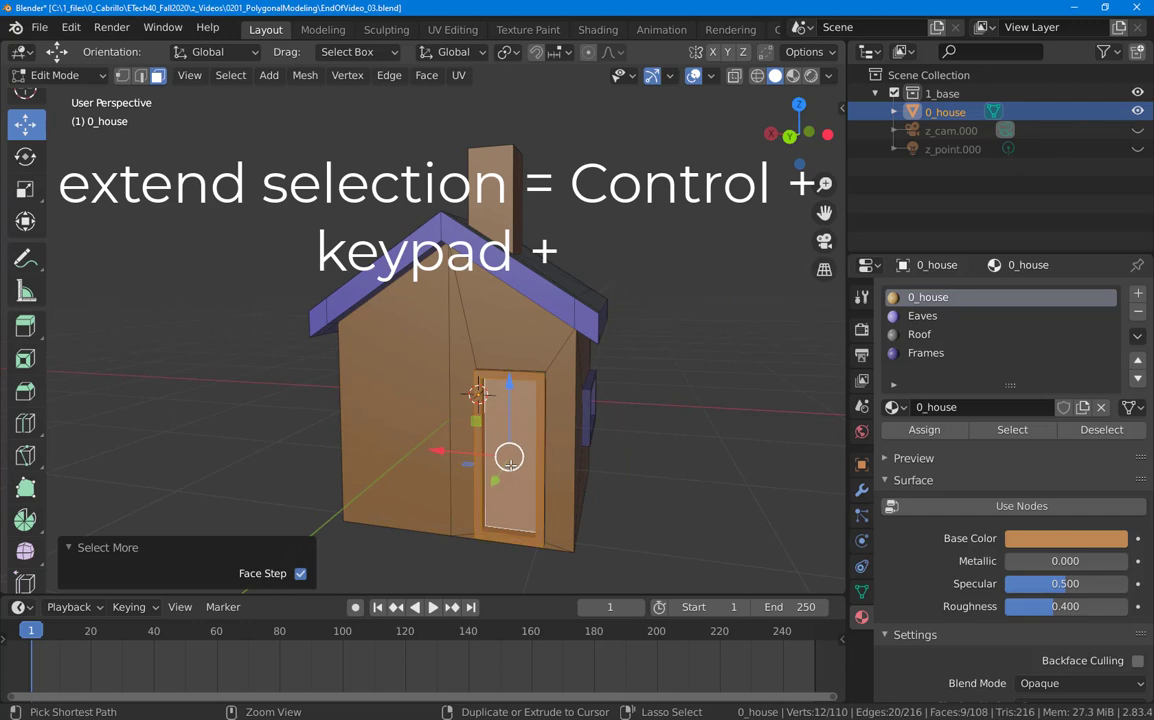
left_click(926, 353)
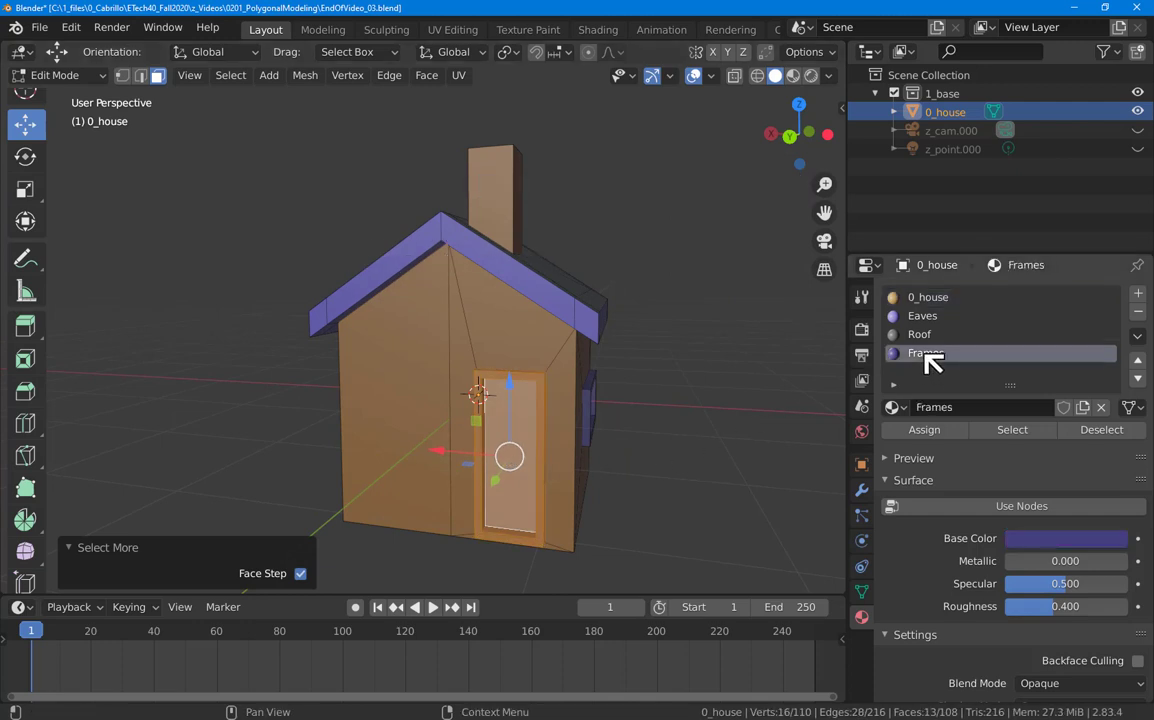
left_click(940, 431)
Step: Give the other window's frame the Frames material, then deselect all
middle_click_drag(159, 443, 328, 489)
left_click(328, 490)
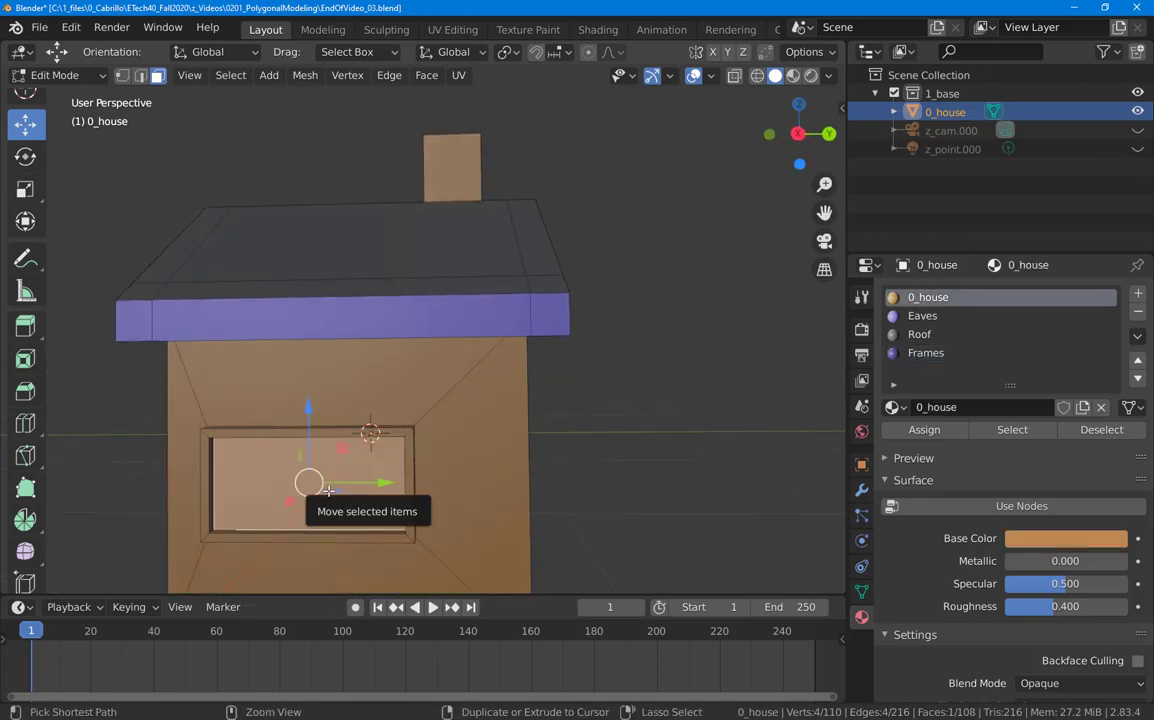
key("ctrl+KP_Add")
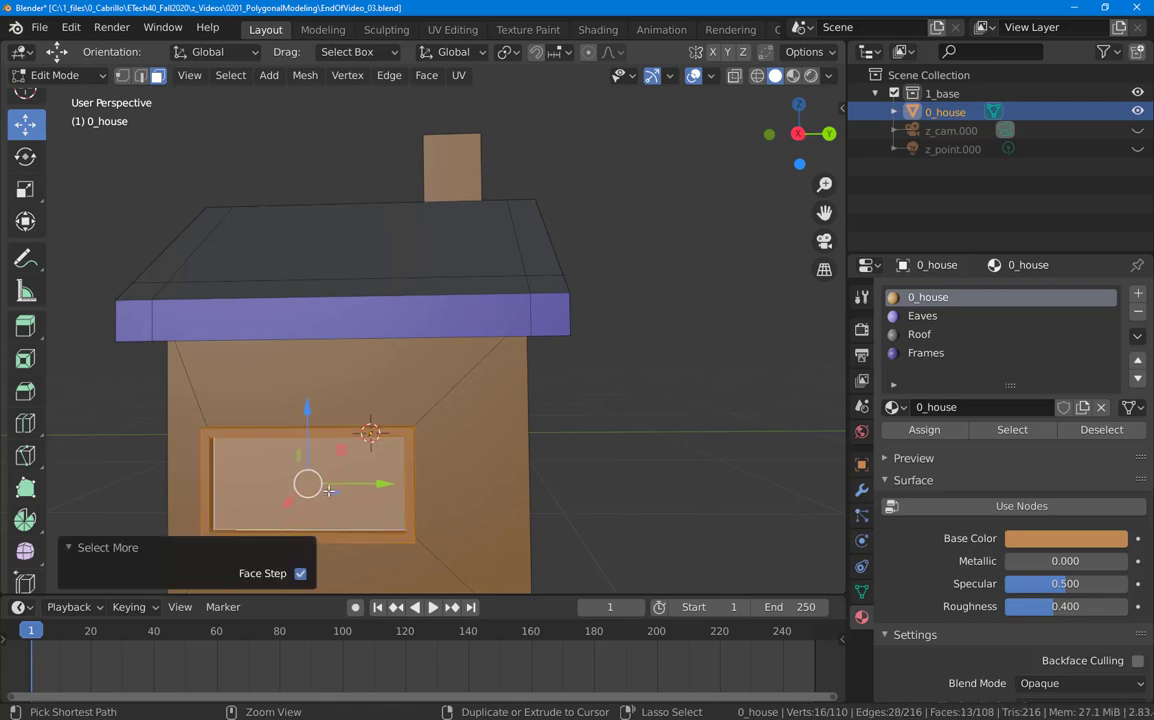
left_click(930, 353)
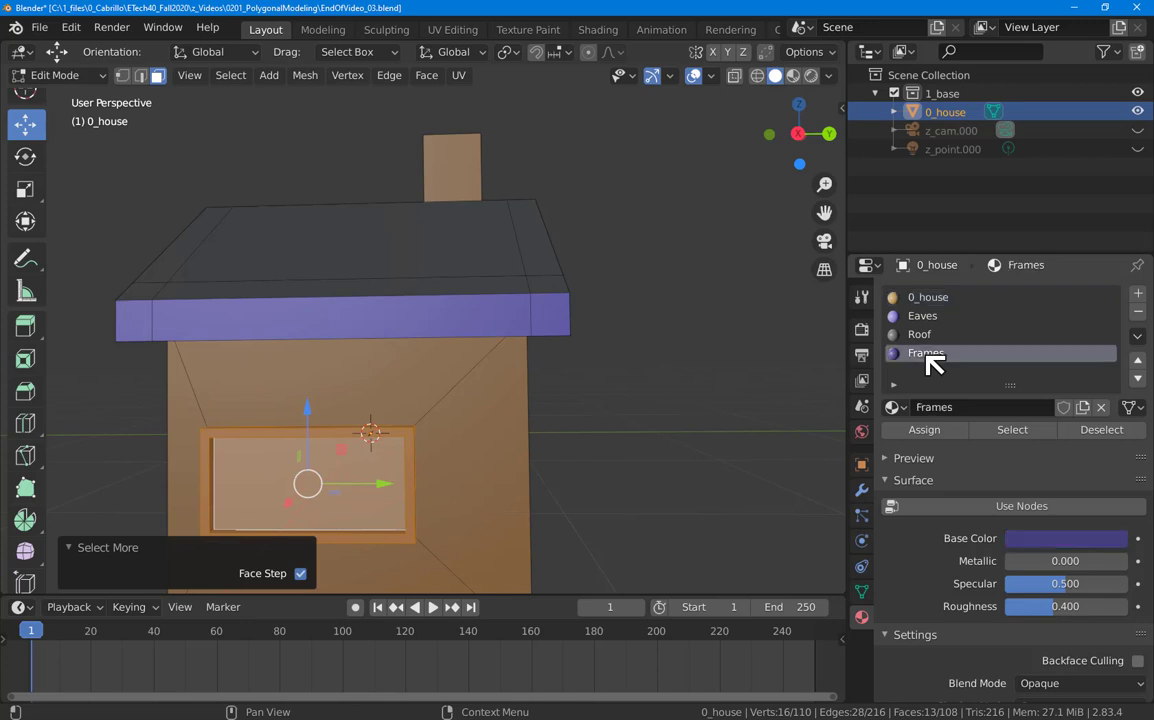
left_click(930, 432)
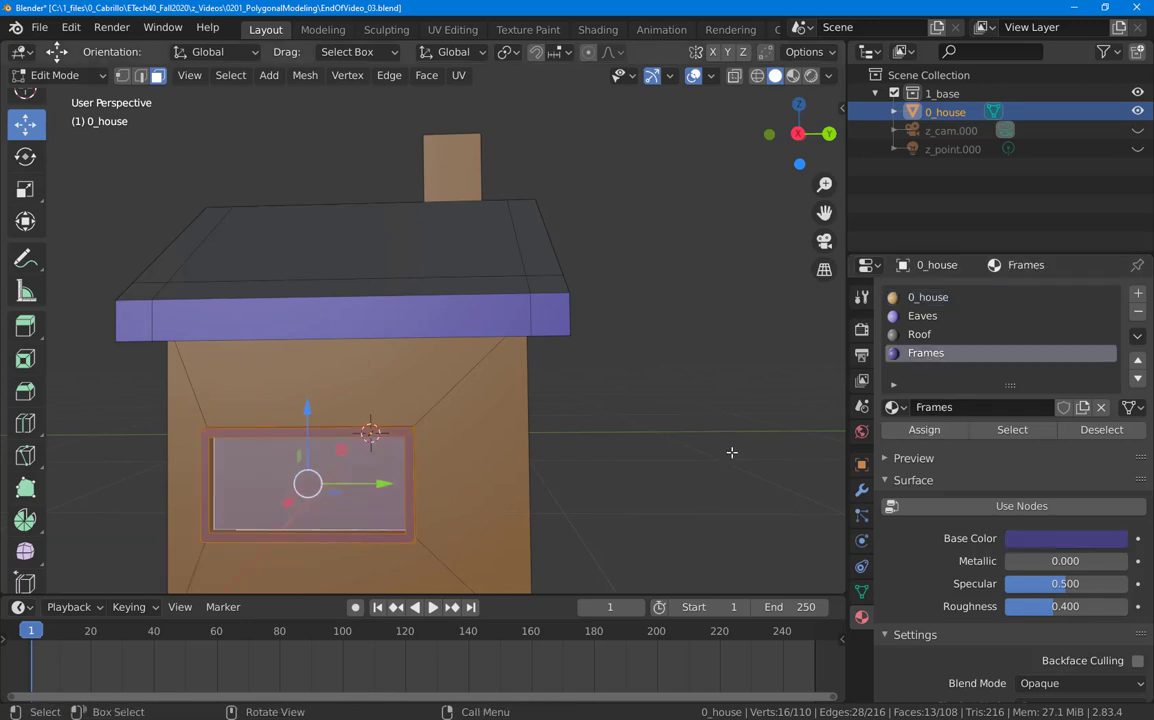
left_click(701, 465)
middle_click_drag(701, 465, 440, 487)
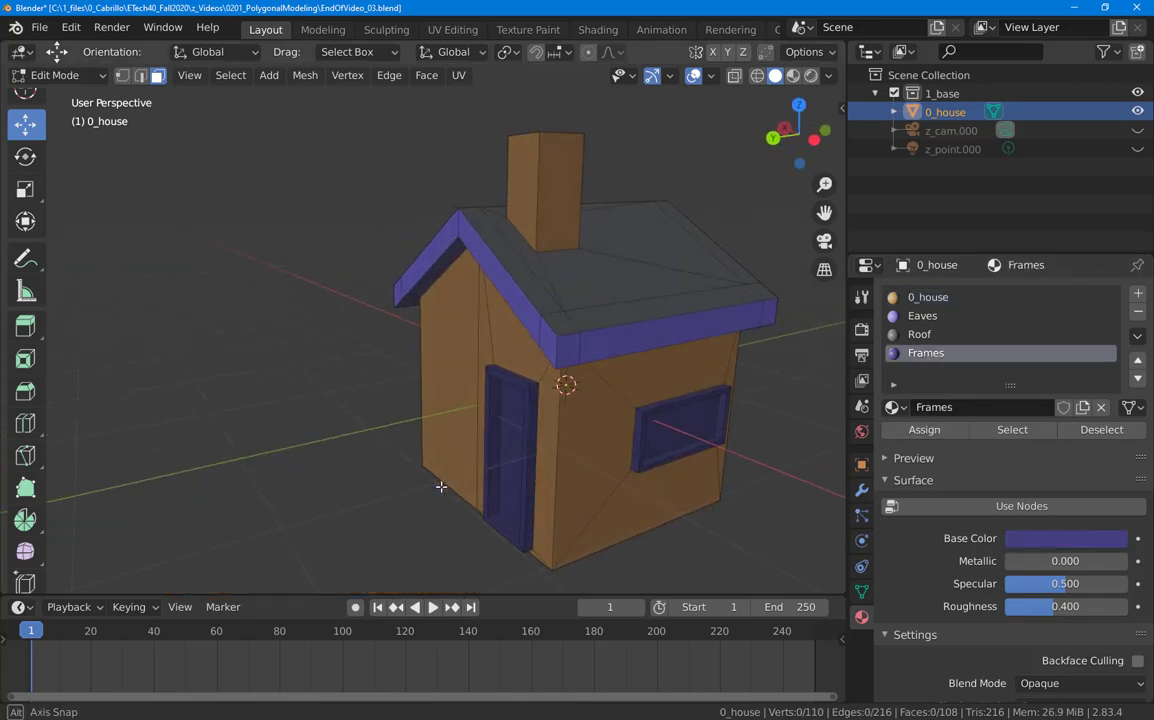
Step: Add a new material slot with a new material named Glass
left_click(1137, 293)
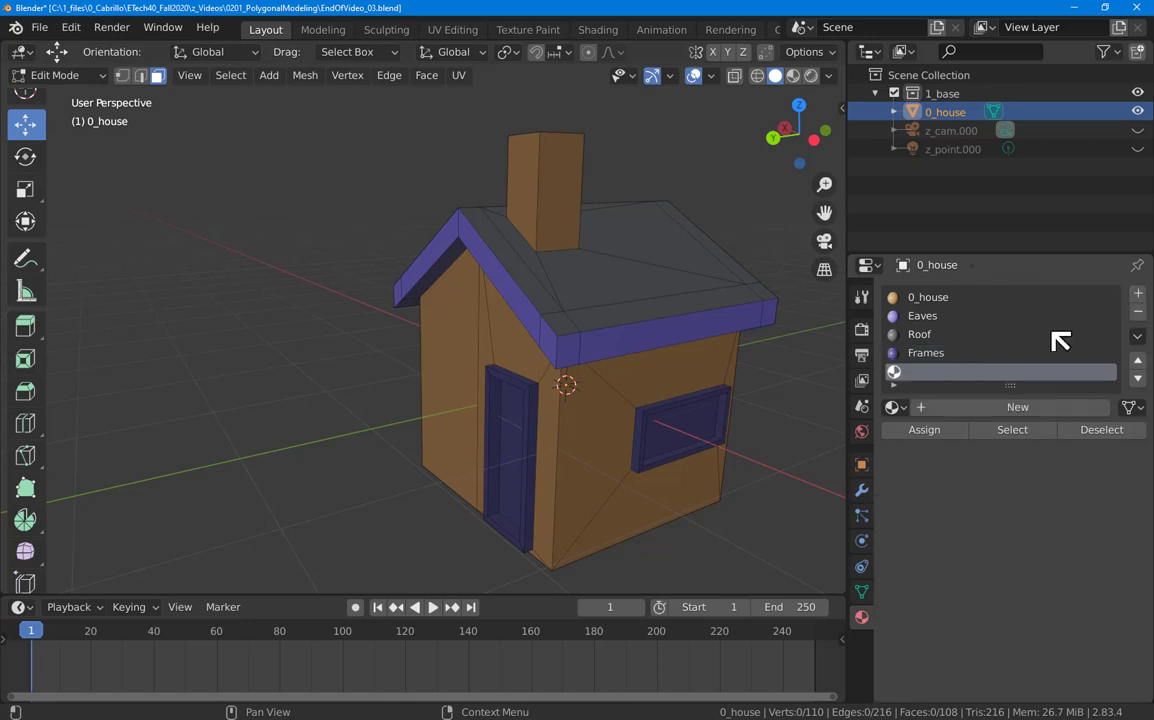
left_click(1000, 409)
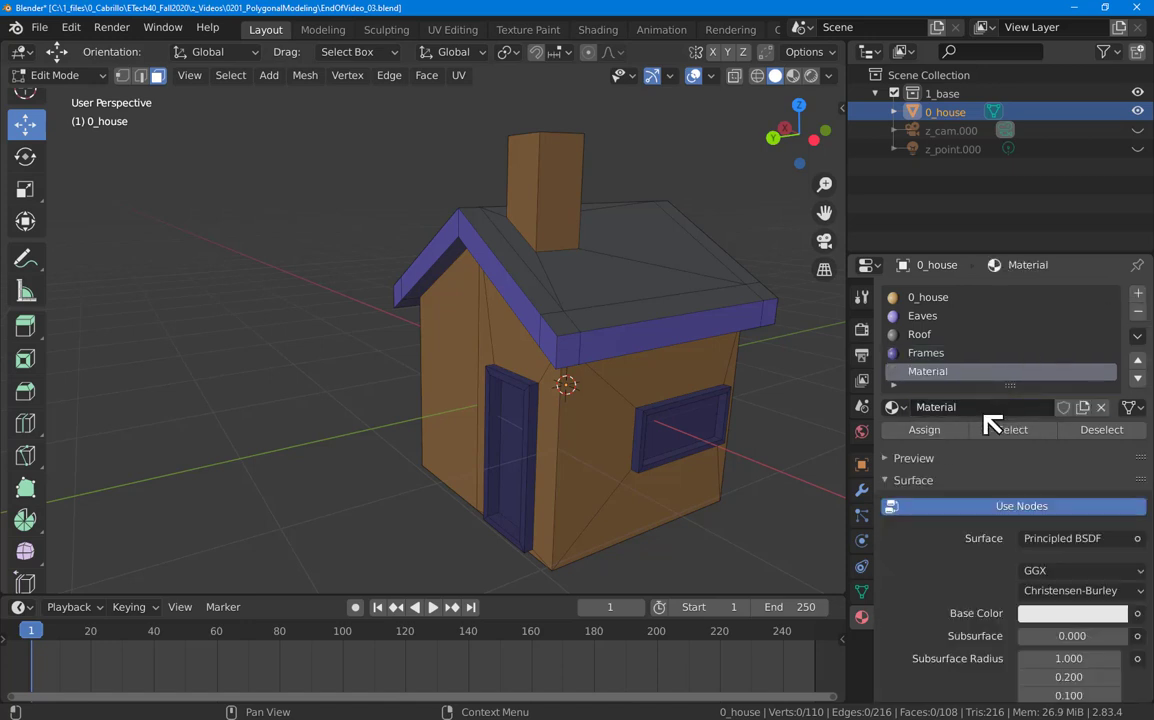
left_click(946, 409)
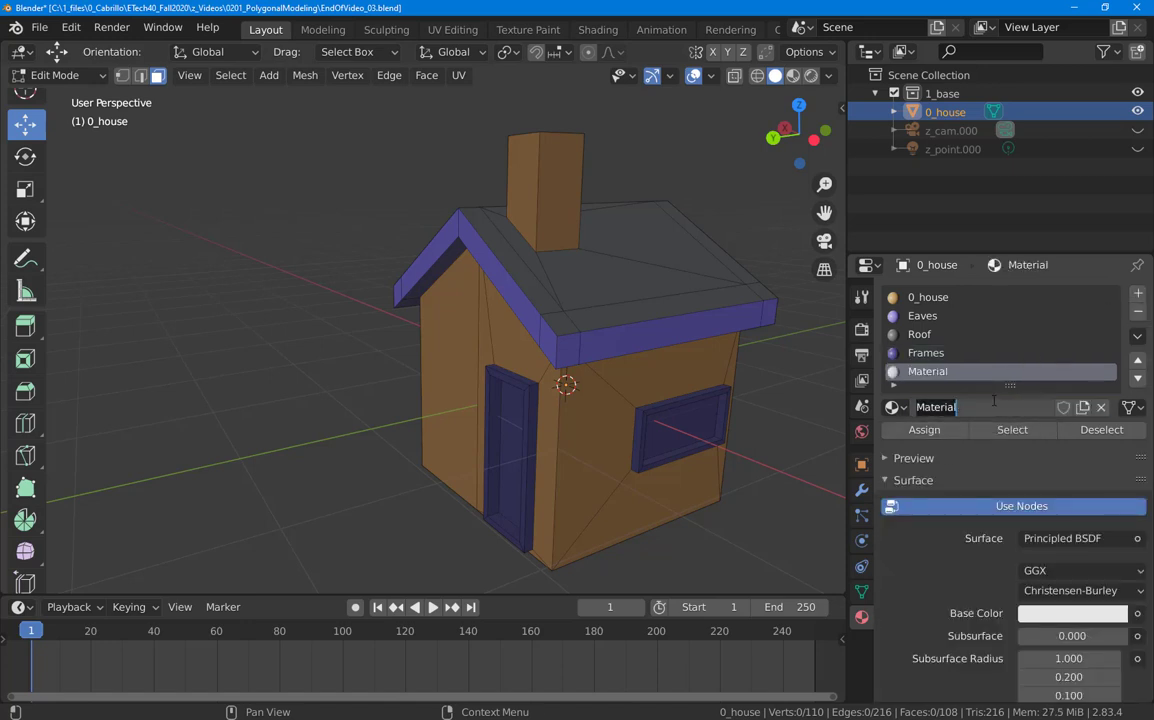
type("Glass")
key("Return")
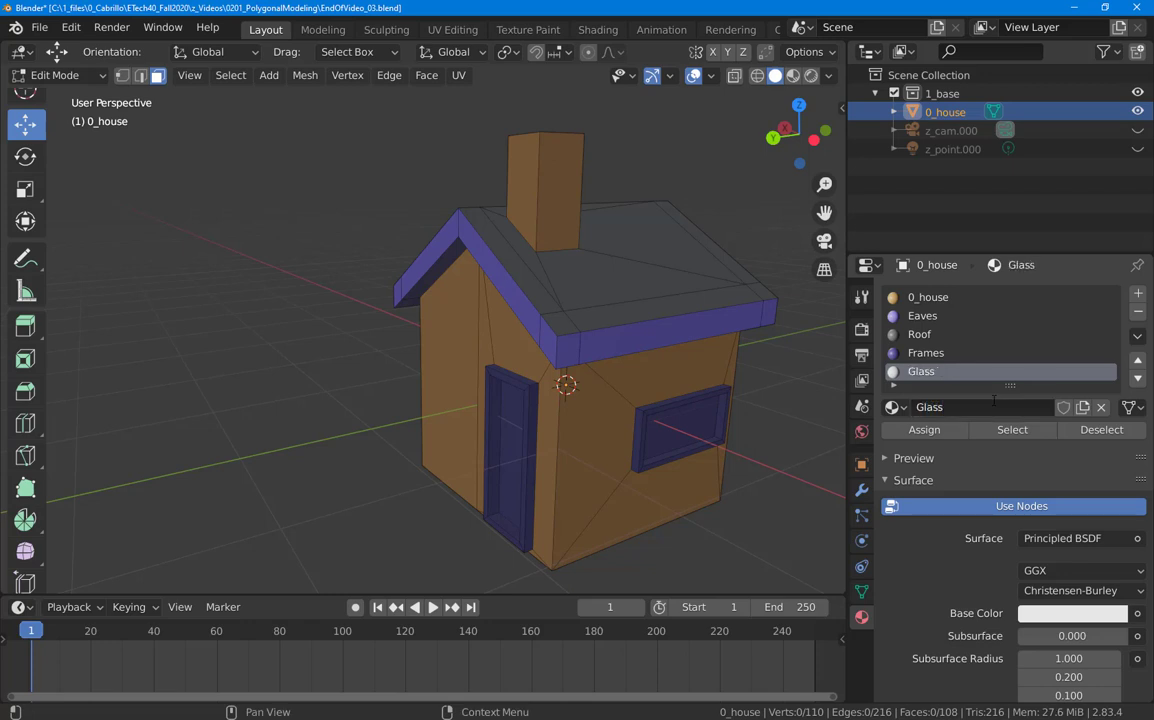
Step: Turn off Use Nodes for Glass and lower its base colour alpha to make it translucent
left_click(982, 506)
scroll(895, 445, "down", 2)
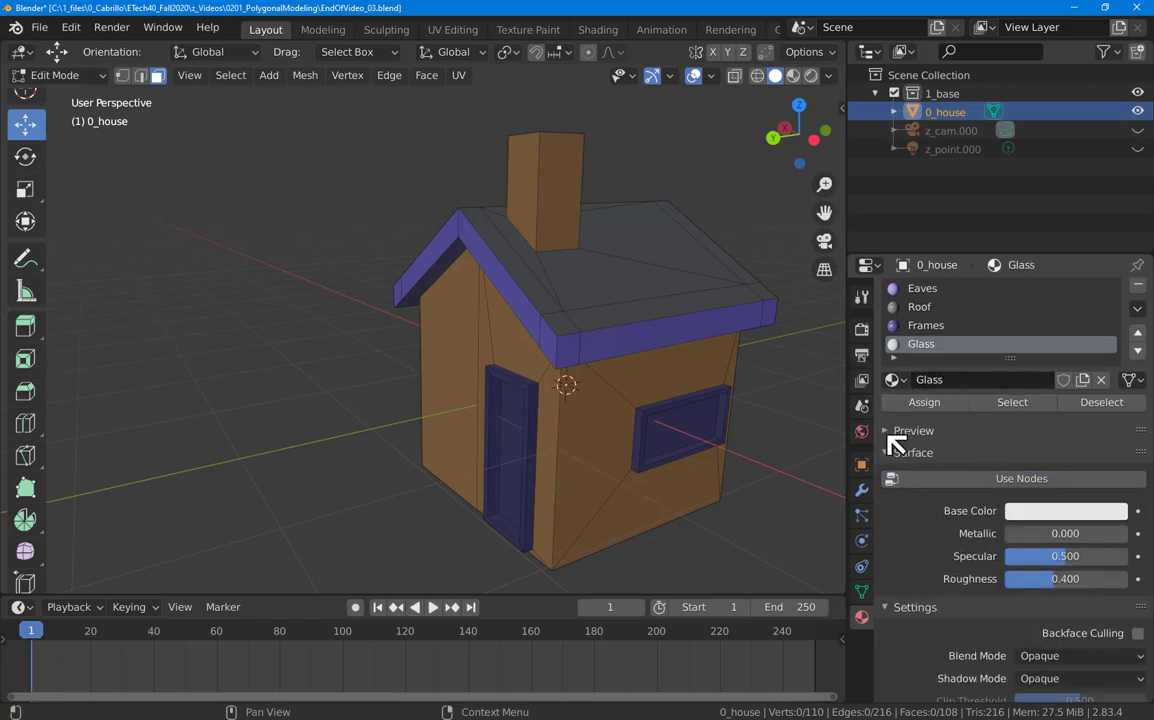
scroll(896, 444, "down", 2)
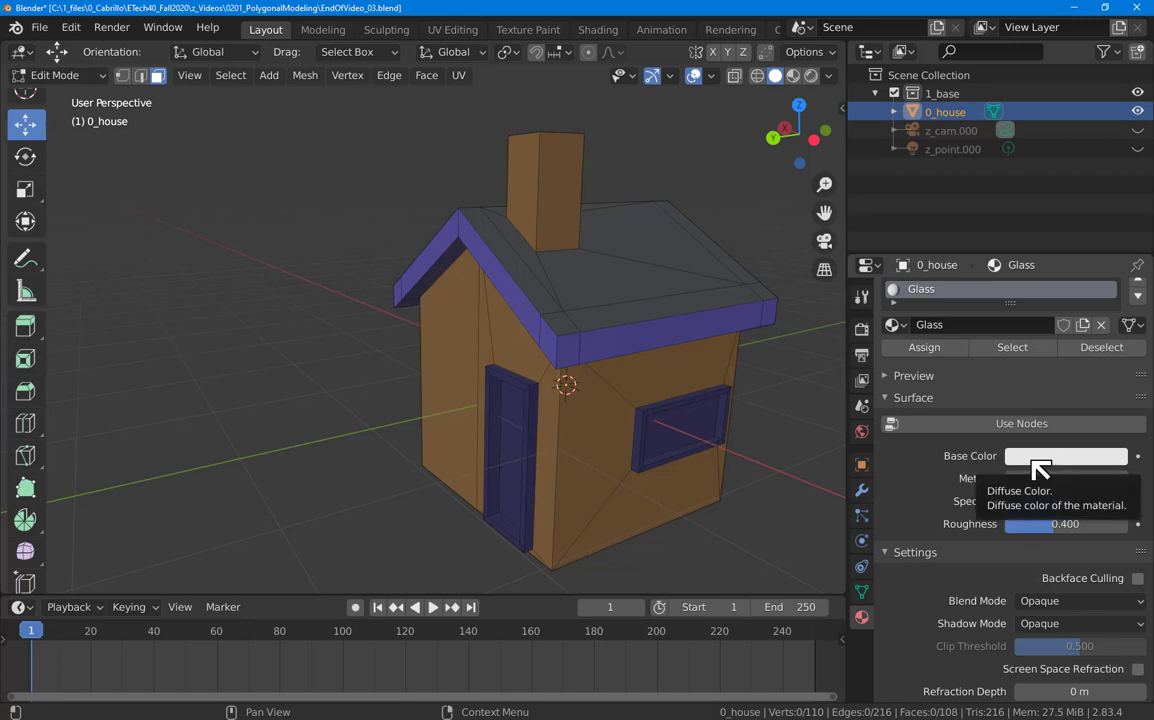
left_click(1032, 459)
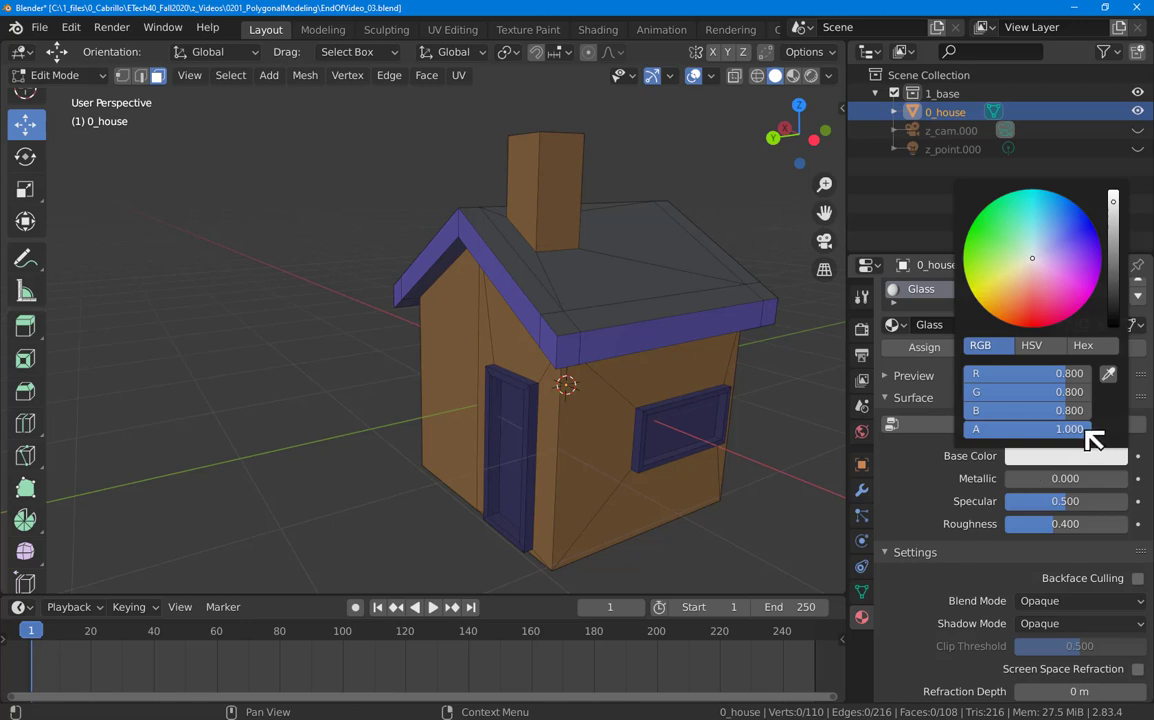
left_click_drag(1087, 432, 972, 432)
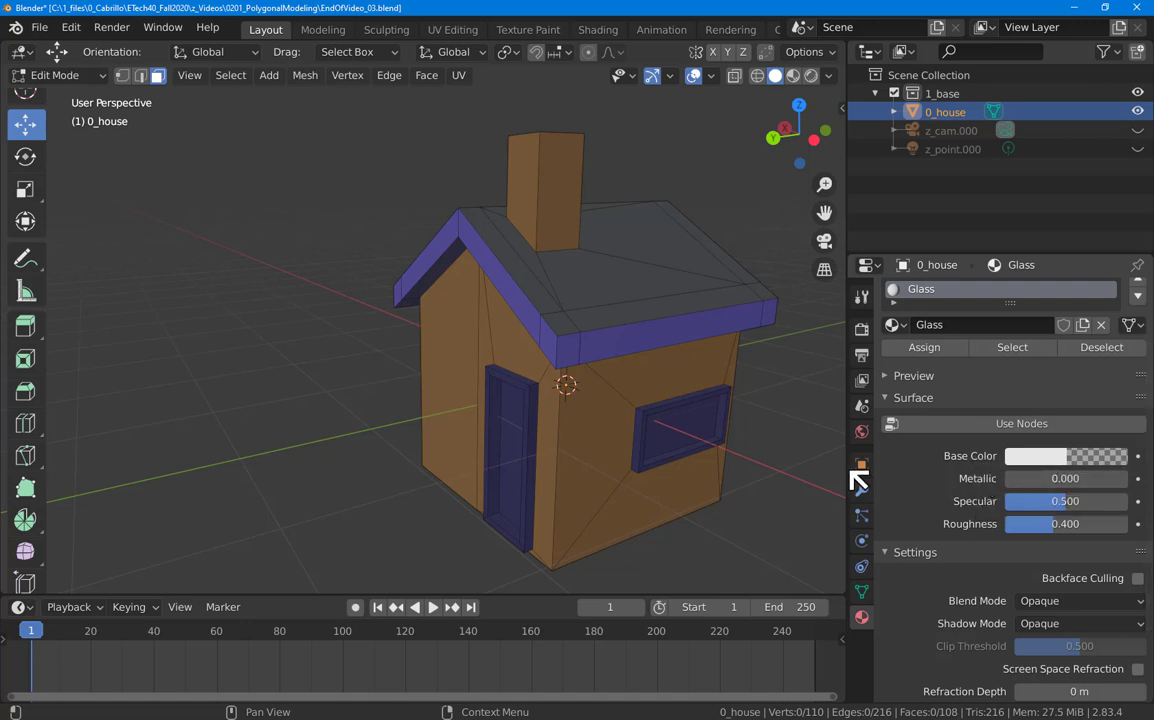
Step: Select the panes of both windows and assign them the Glass material, then deselect
left_click(695, 430)
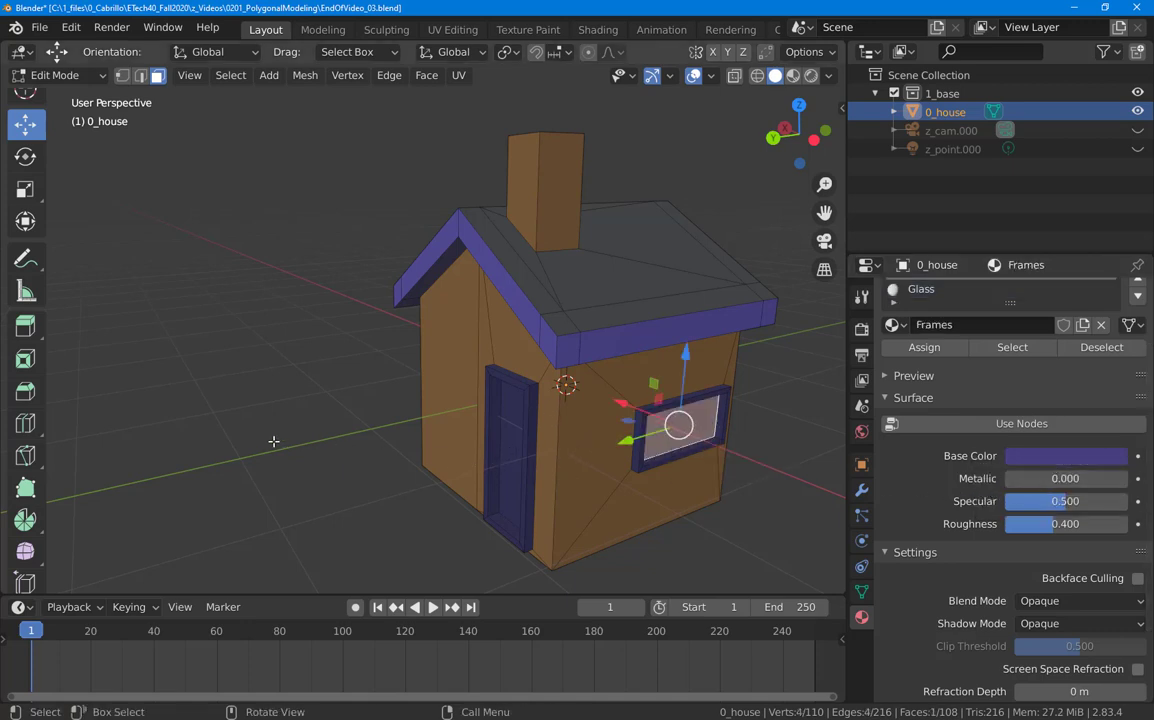
middle_click_drag(273, 441, 435, 433)
left_click(467, 489, "shift")
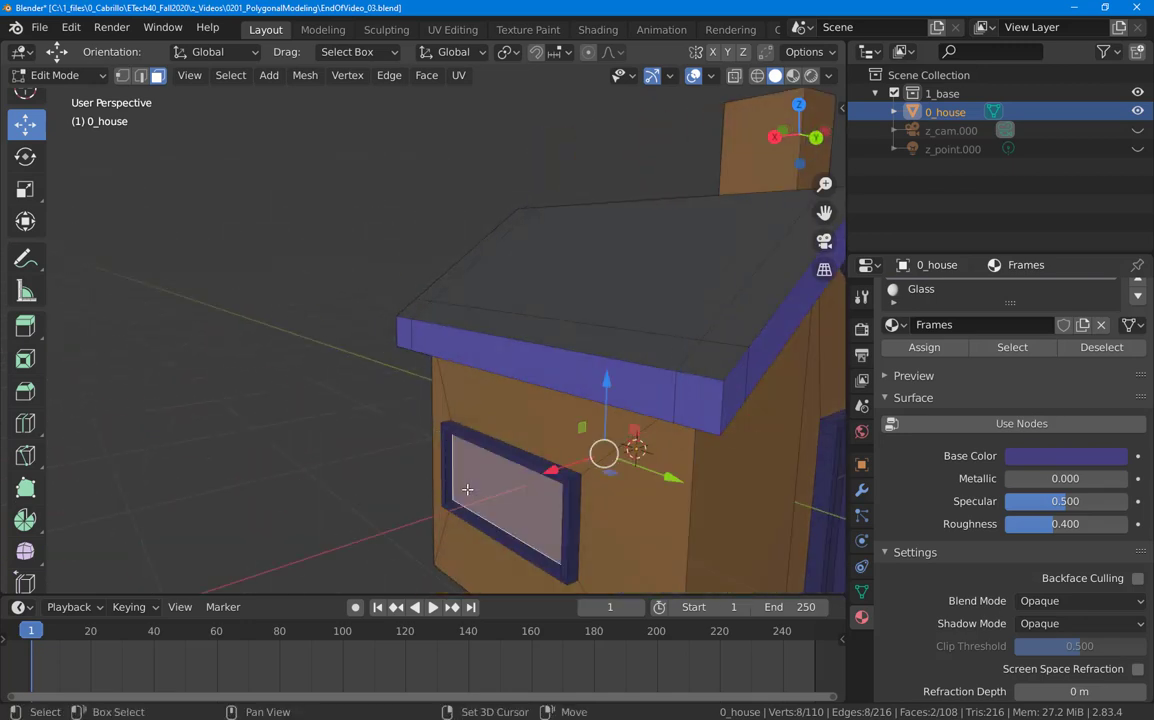
scroll(423, 400, "down", 3)
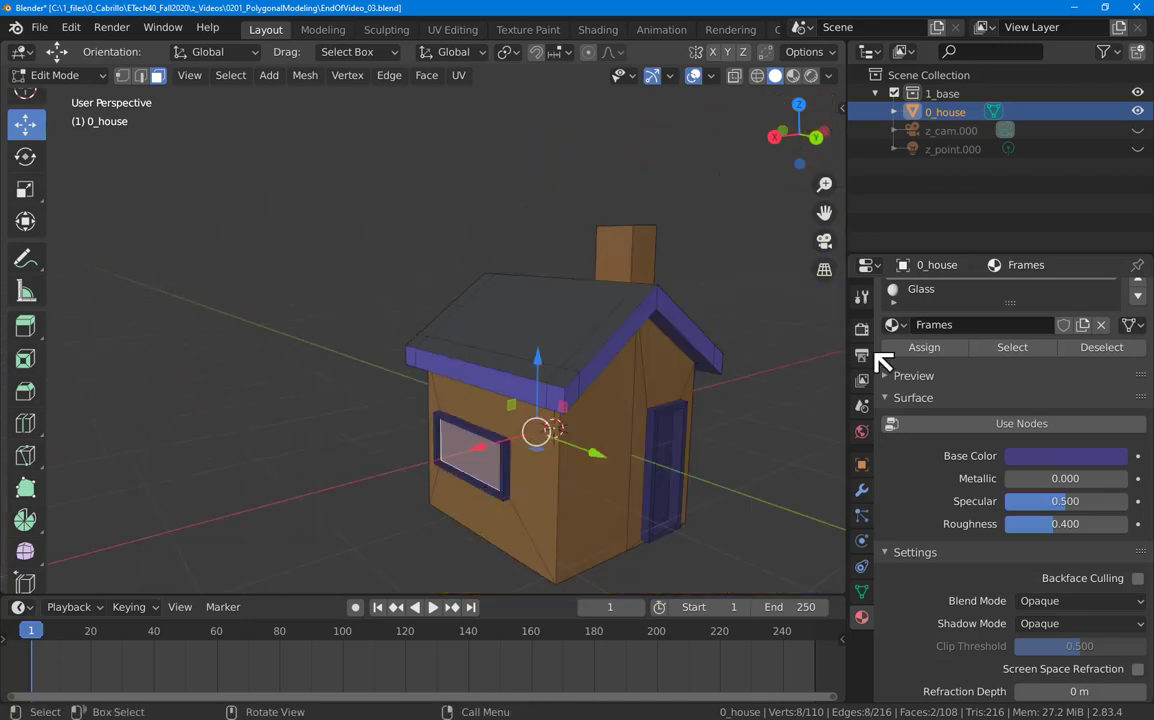
scroll(990, 327, "up", 3)
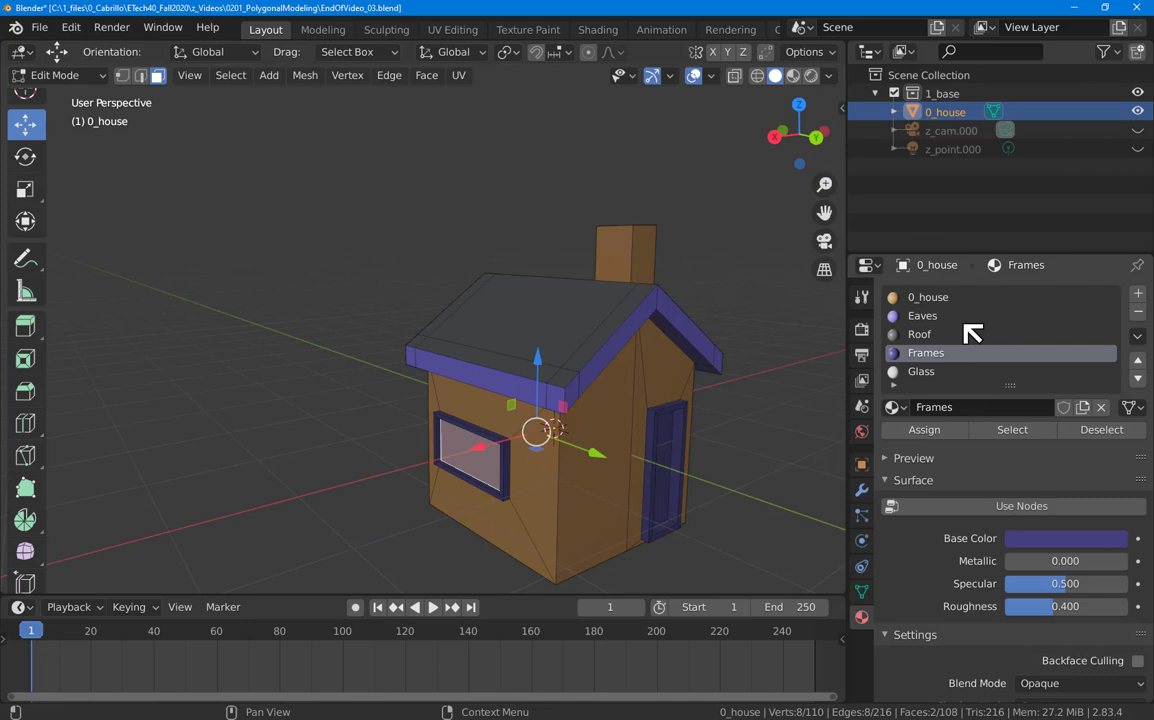
left_click(944, 375)
left_click(925, 430)
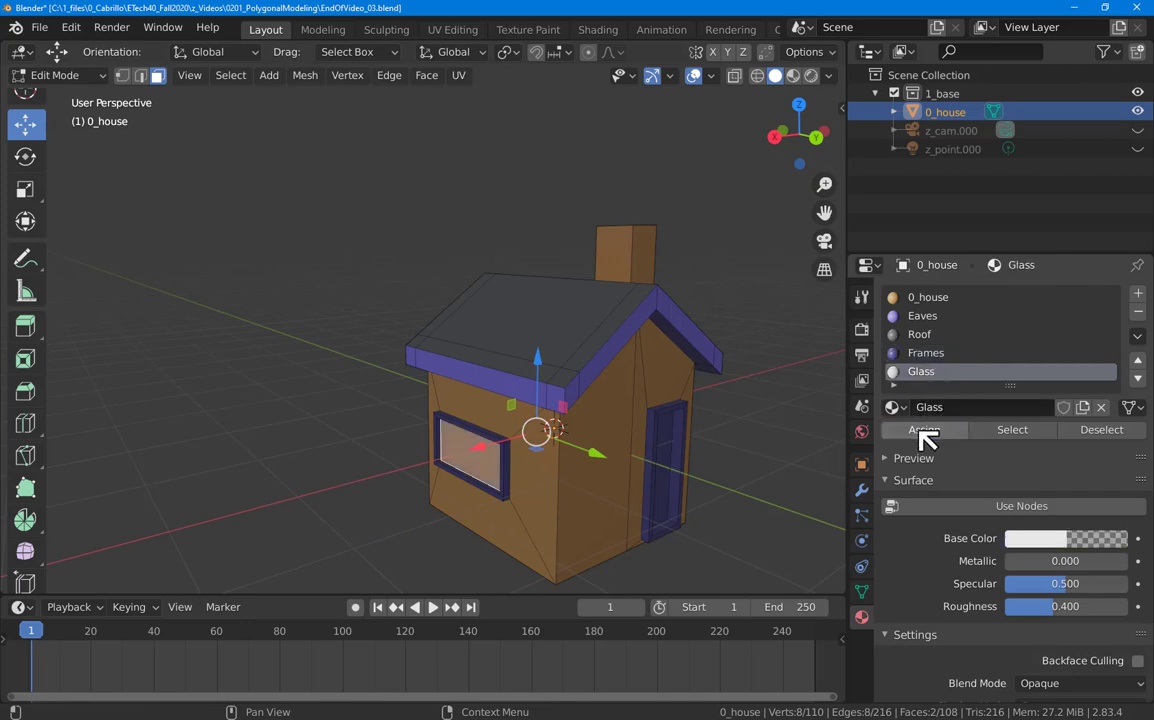
key("alt+a")
mouse_move(316, 484)
middle_mouse_down()
mouse_move(350, 479)
mouse_move(363, 456)
mouse_move(359, 409)
mouse_move(368, 443)
mouse_move(412, 489)
mouse_move(430, 446)
mouse_move(410, 415)
mouse_move(385, 425)
mouse_move(335, 502)
mouse_move(314, 471)
mouse_move(303, 478)
middle_mouse_up()
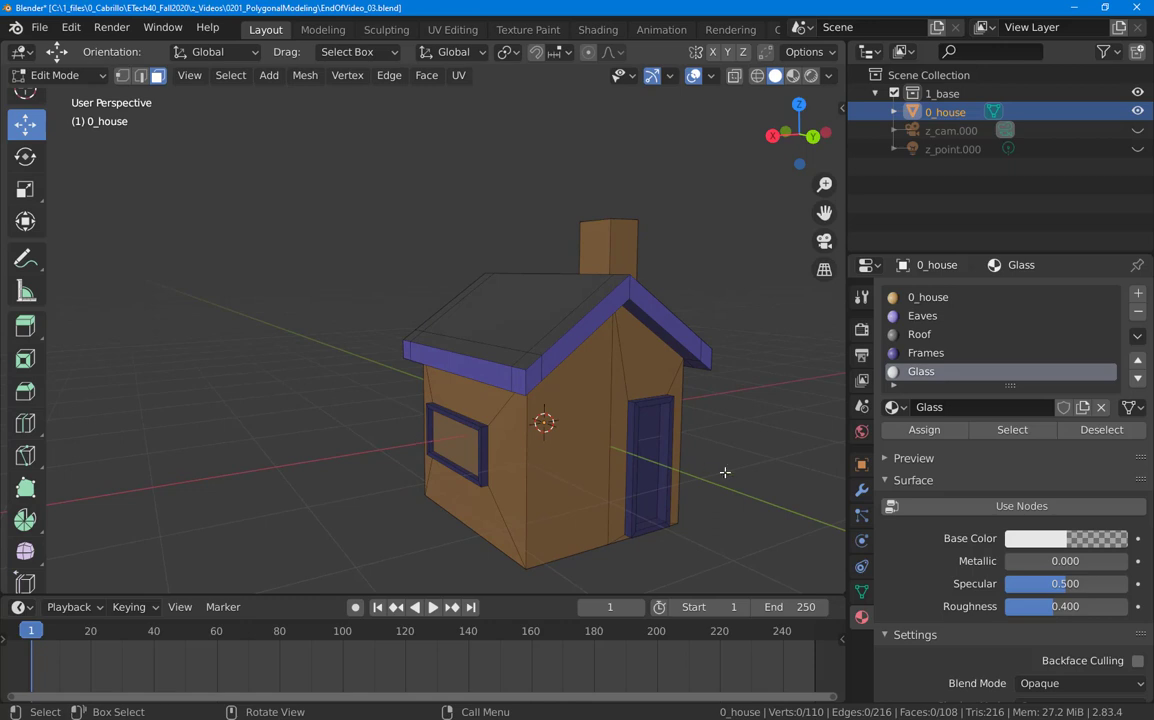
Step: Return to Object Mode, view the finished house at three-quarter angle, and open the File menu
middle_click_drag(725, 472, 593, 492)
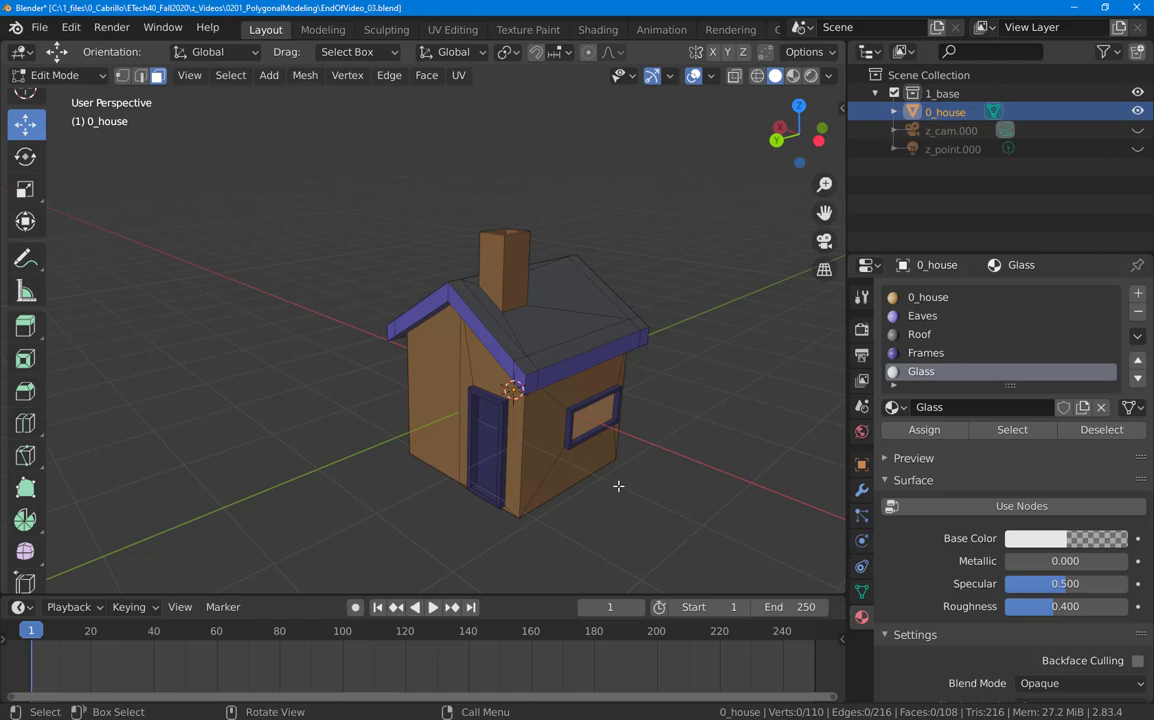
key("Tab")
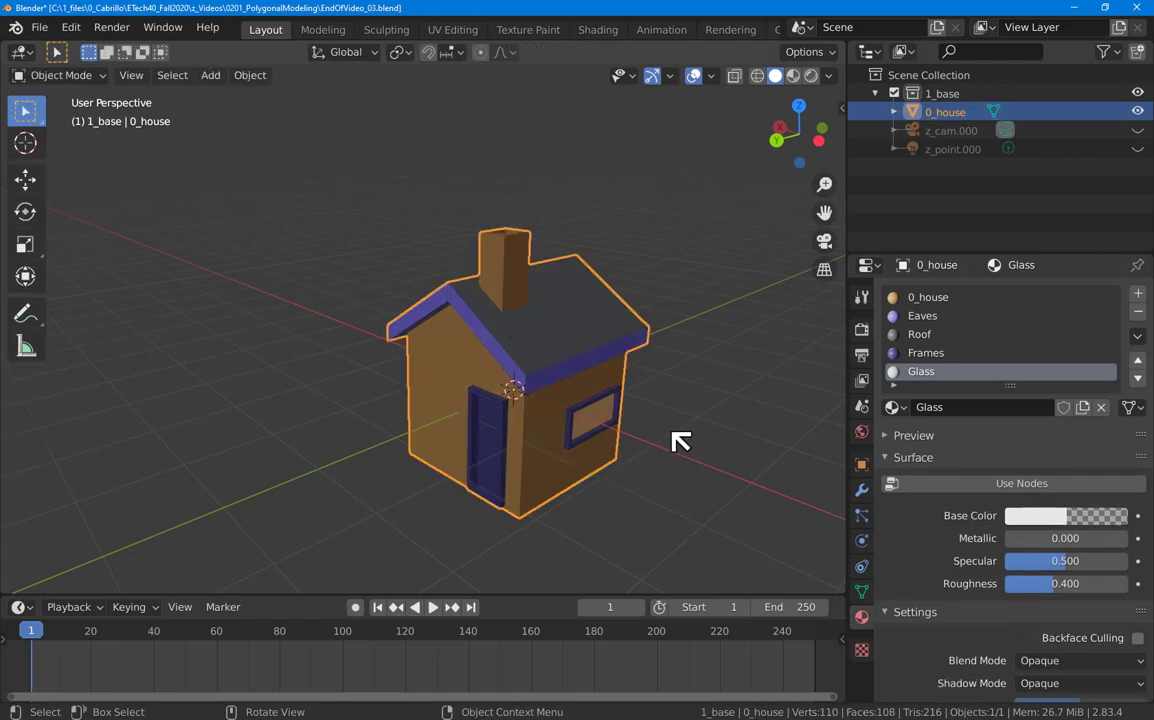
middle_click_drag(680, 443, 632, 397)
middle_click_drag(606, 385, 688, 435)
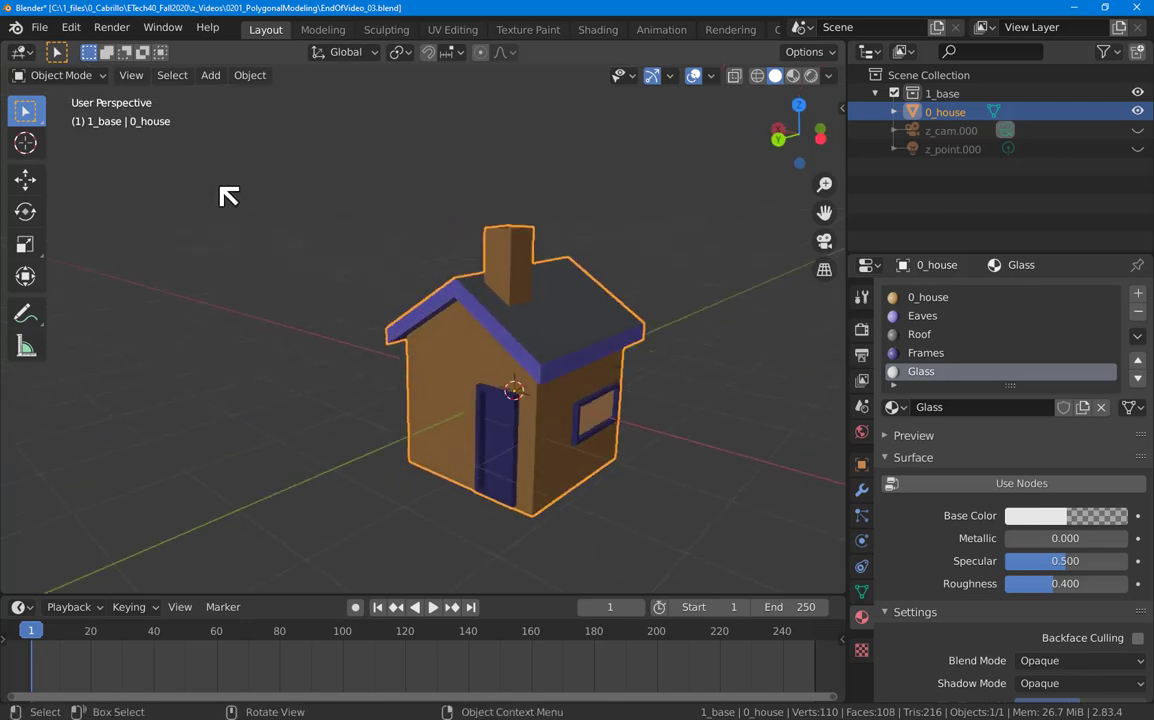
left_click(45, 28)
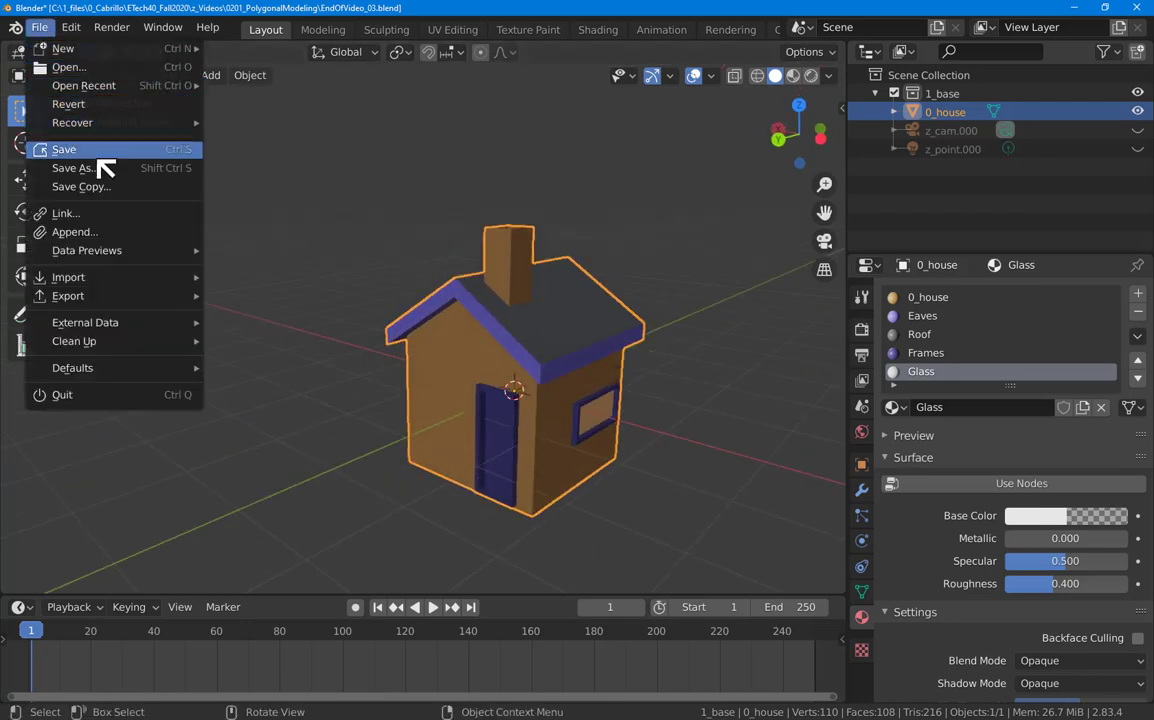
Step: Save the house as the new file EndOfVideo_04.blend by incrementing the file name
left_click(104, 170)
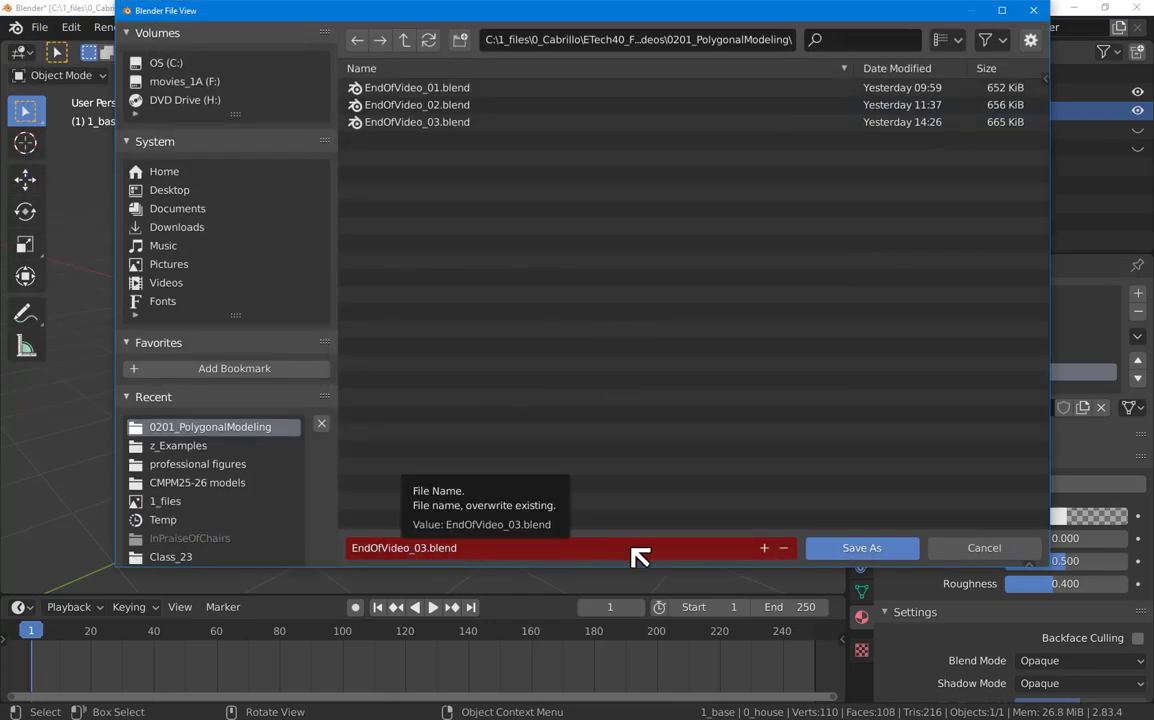
left_click(765, 548)
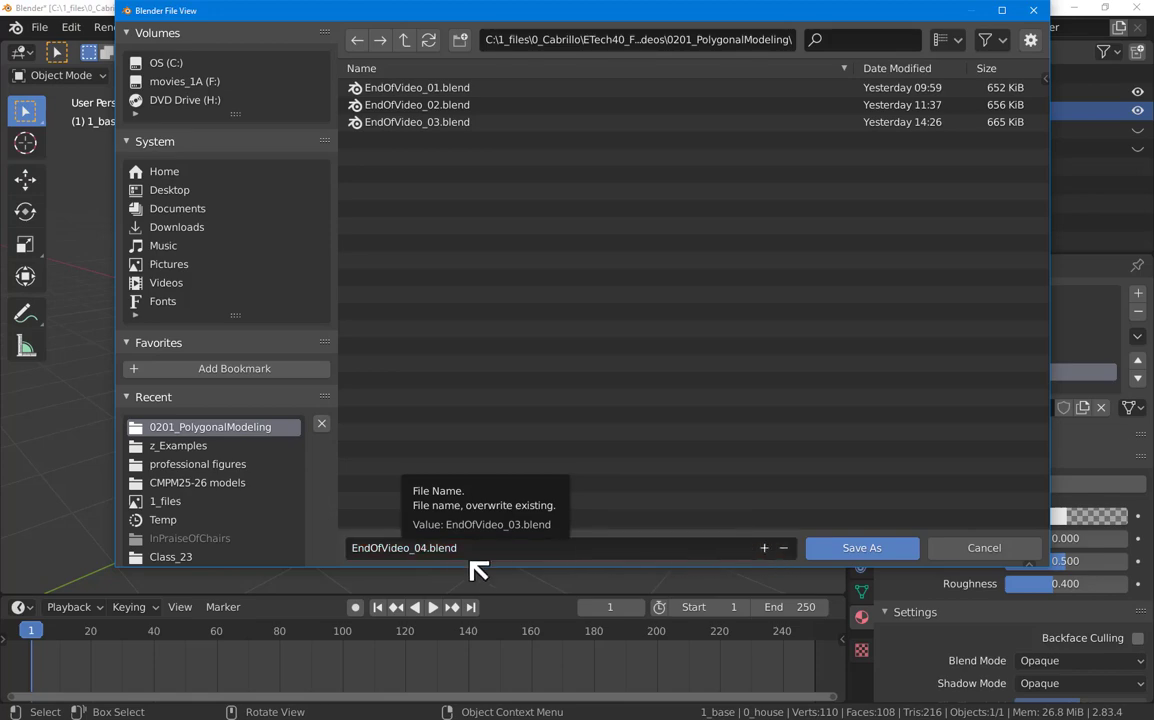
left_click(862, 549)
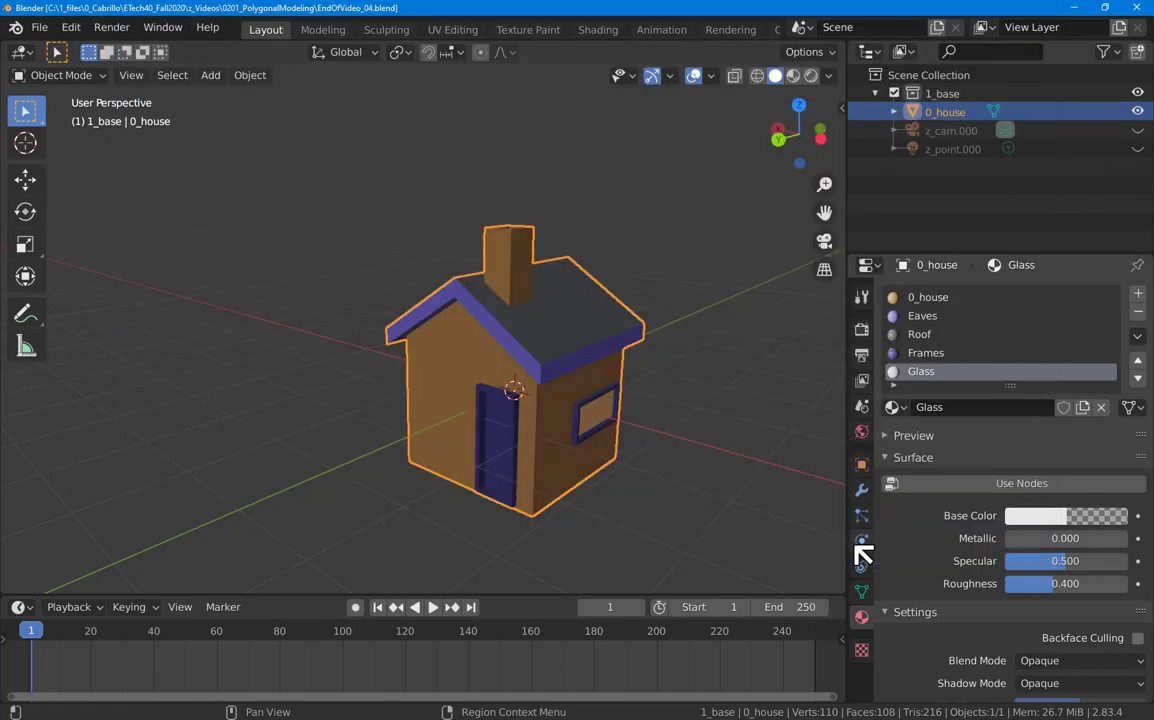